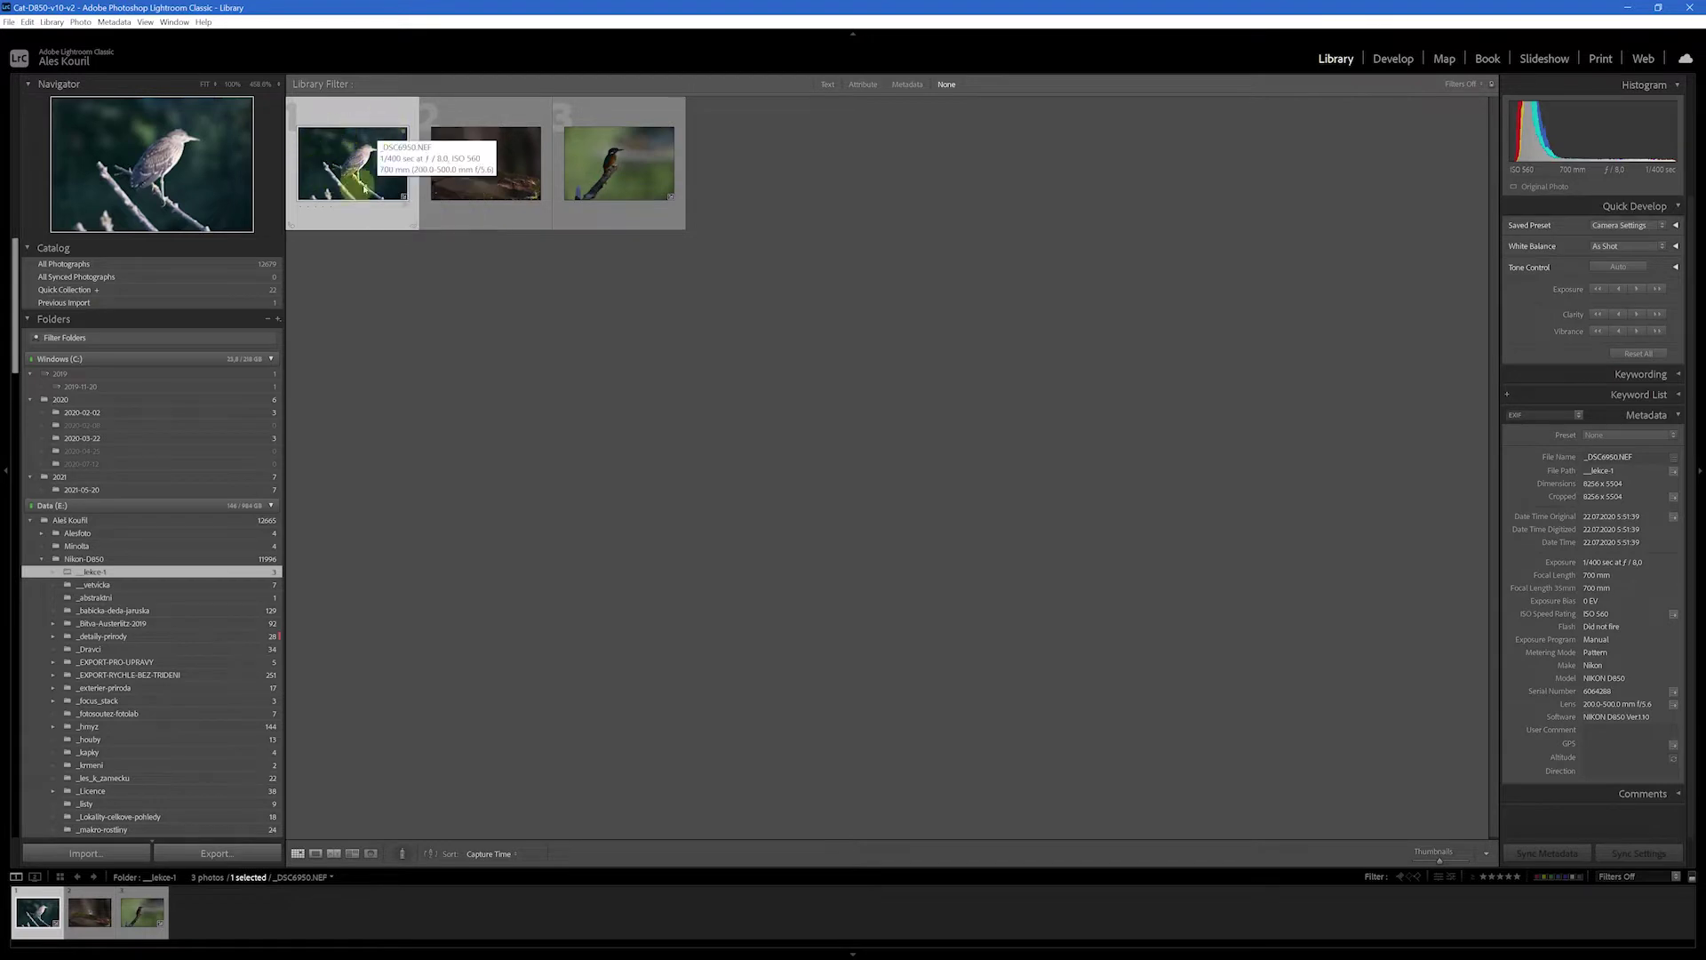
Show the heron in Loupe view, then switch to the blue tit on the mossy branch.
click(476, 170)
click(345, 131)
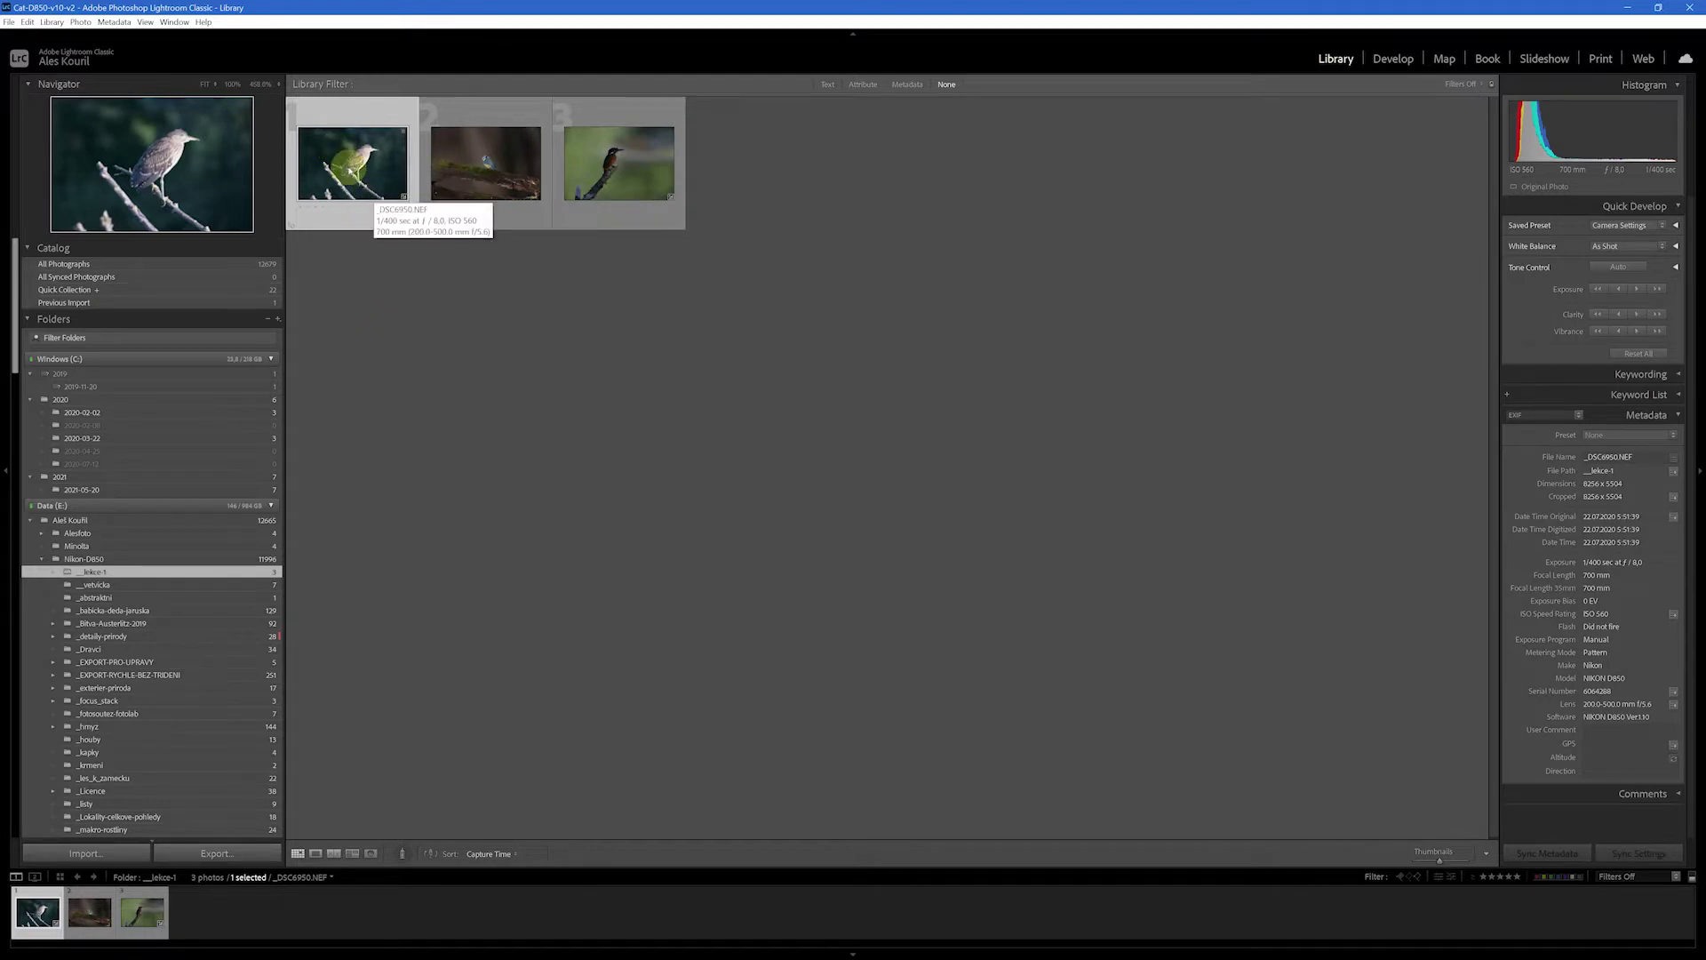
double_click(348, 164)
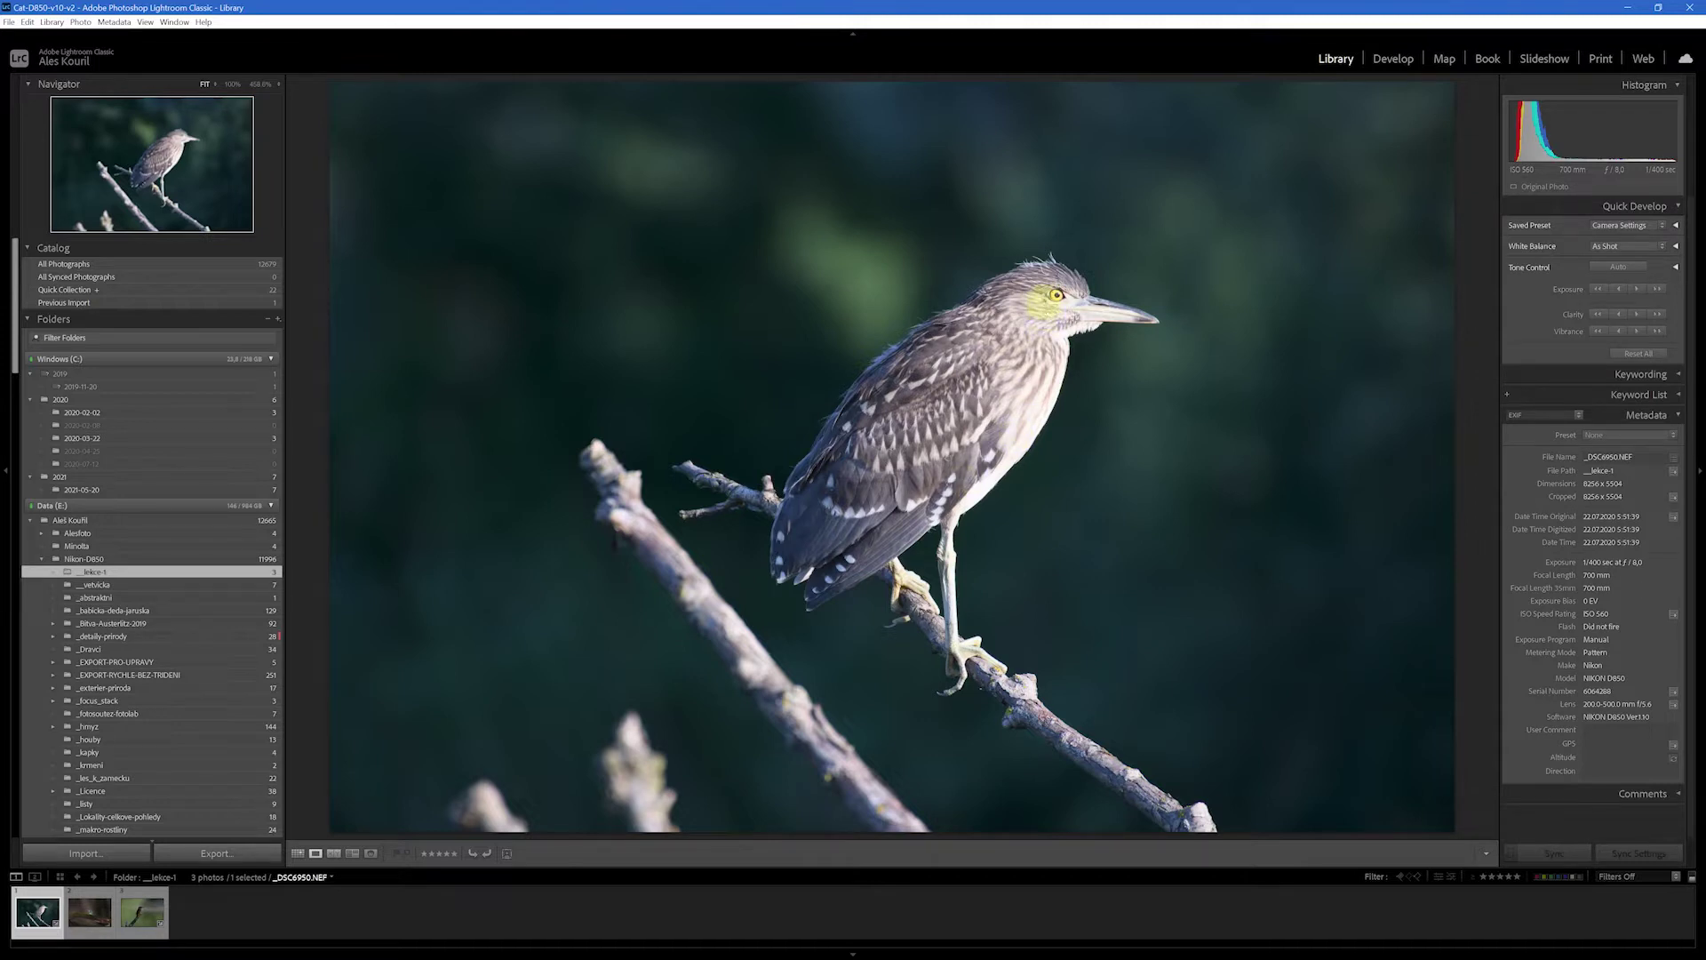
click(91, 915)
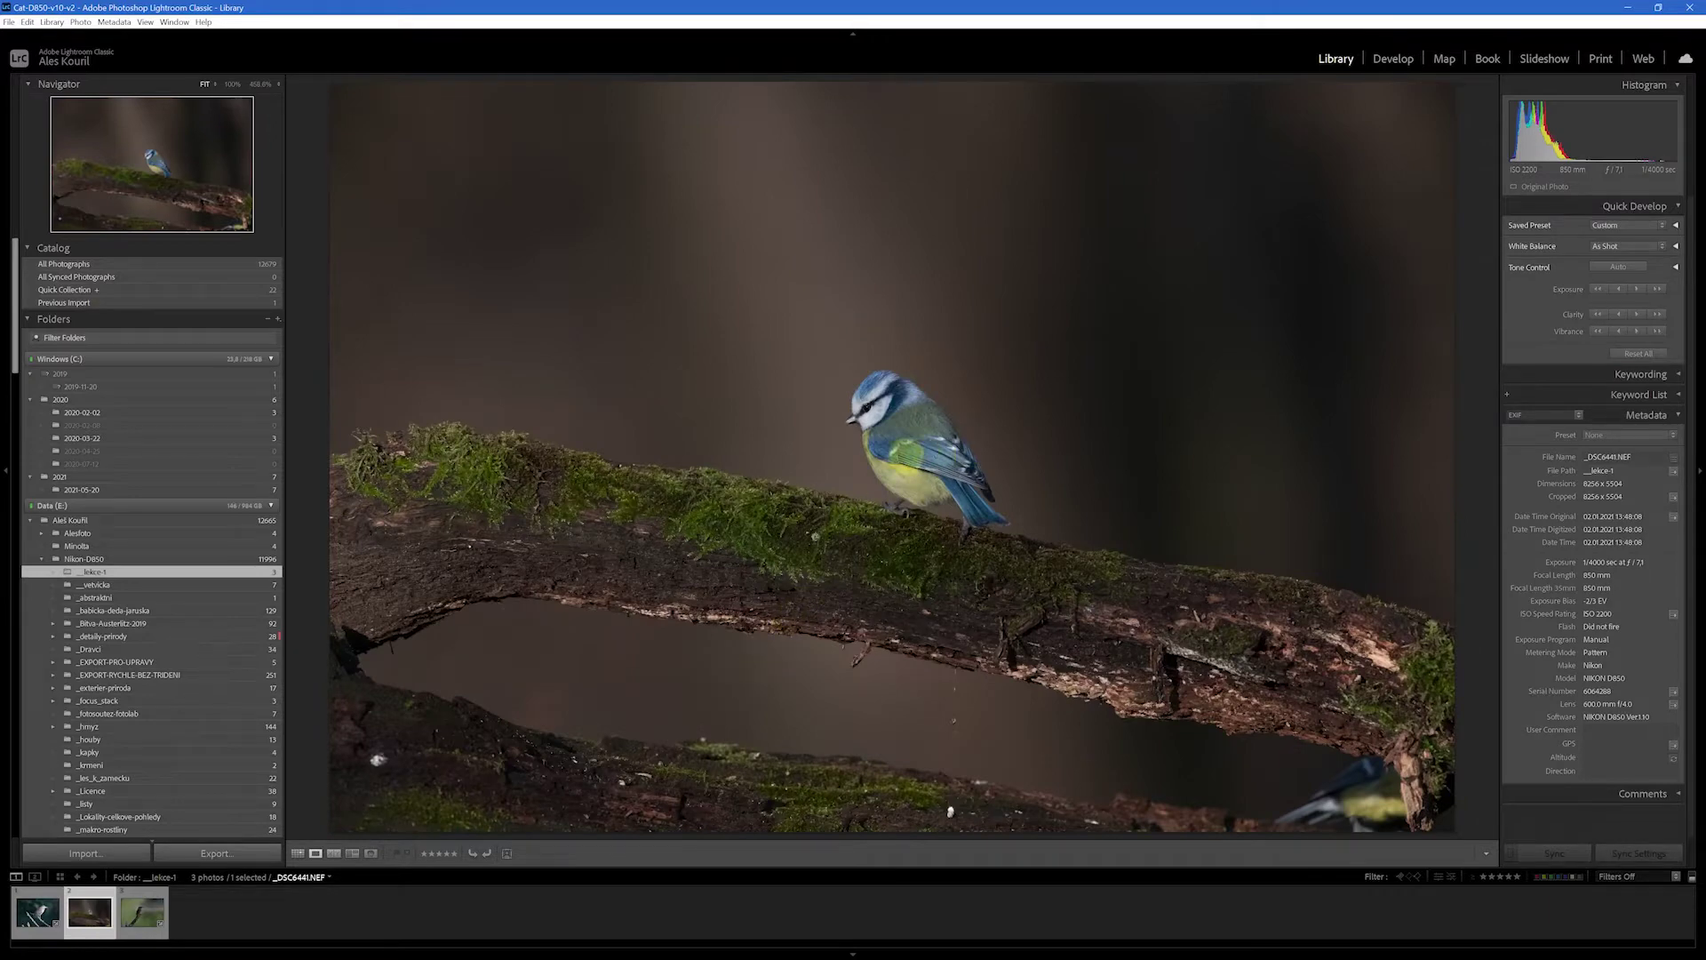
Inspect the blue tit at 100% and back at Fit, then show the kingfisher photo large.
click(908, 455)
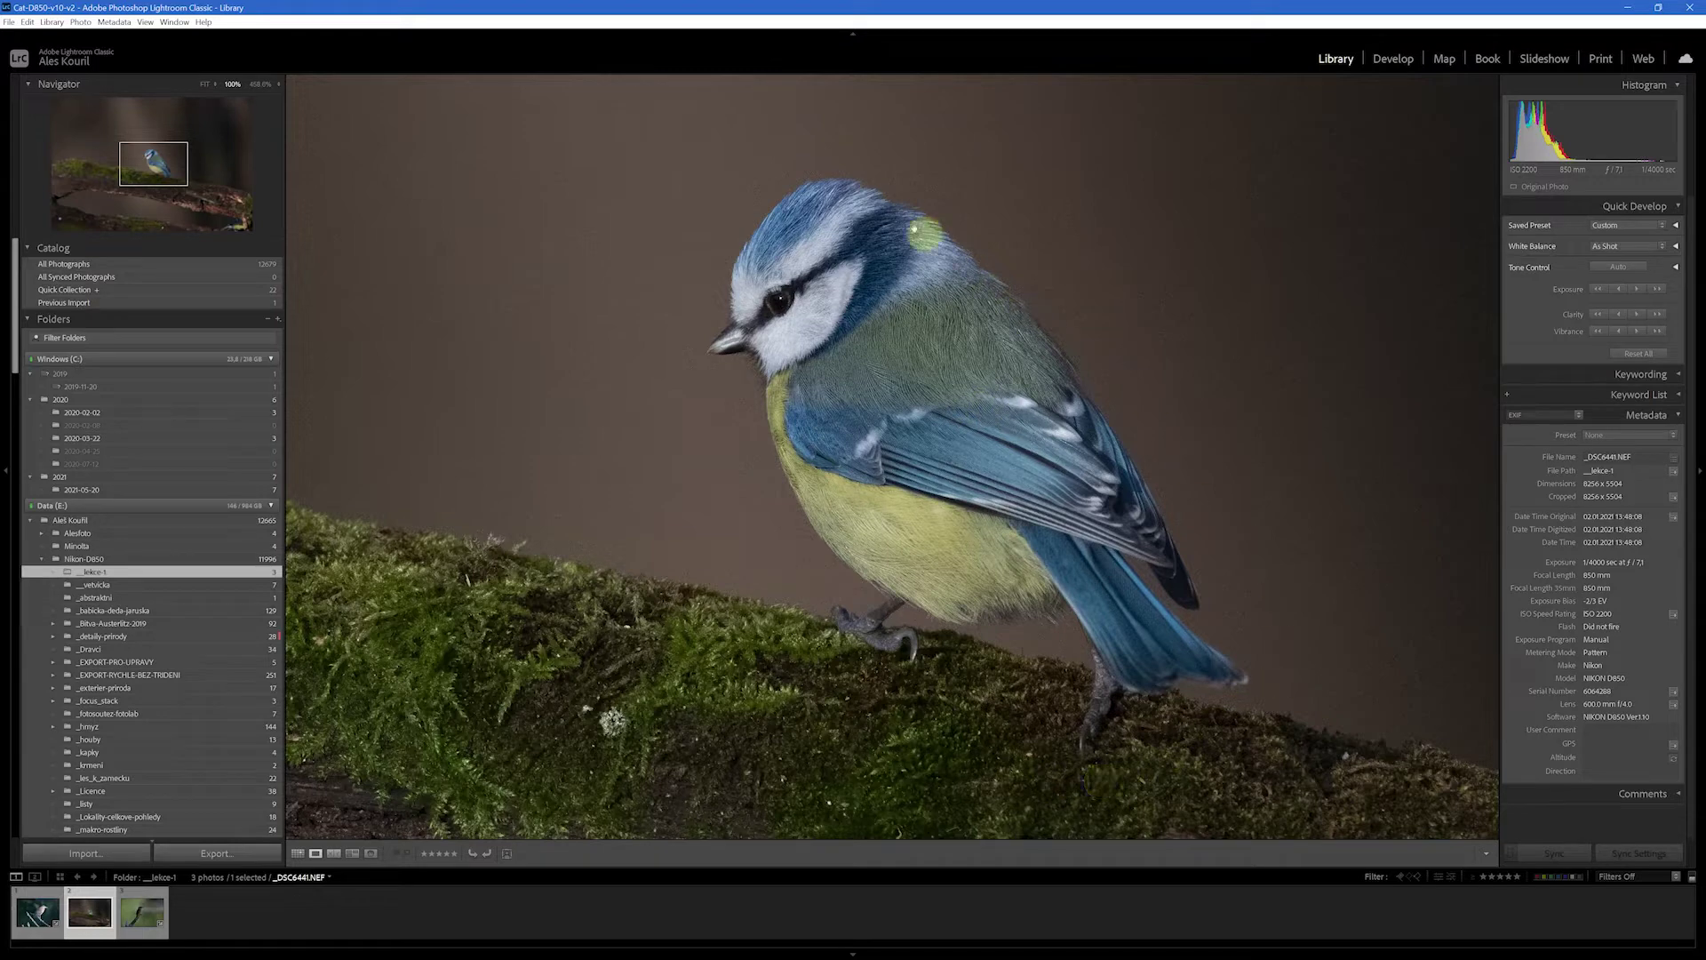
click(967, 465)
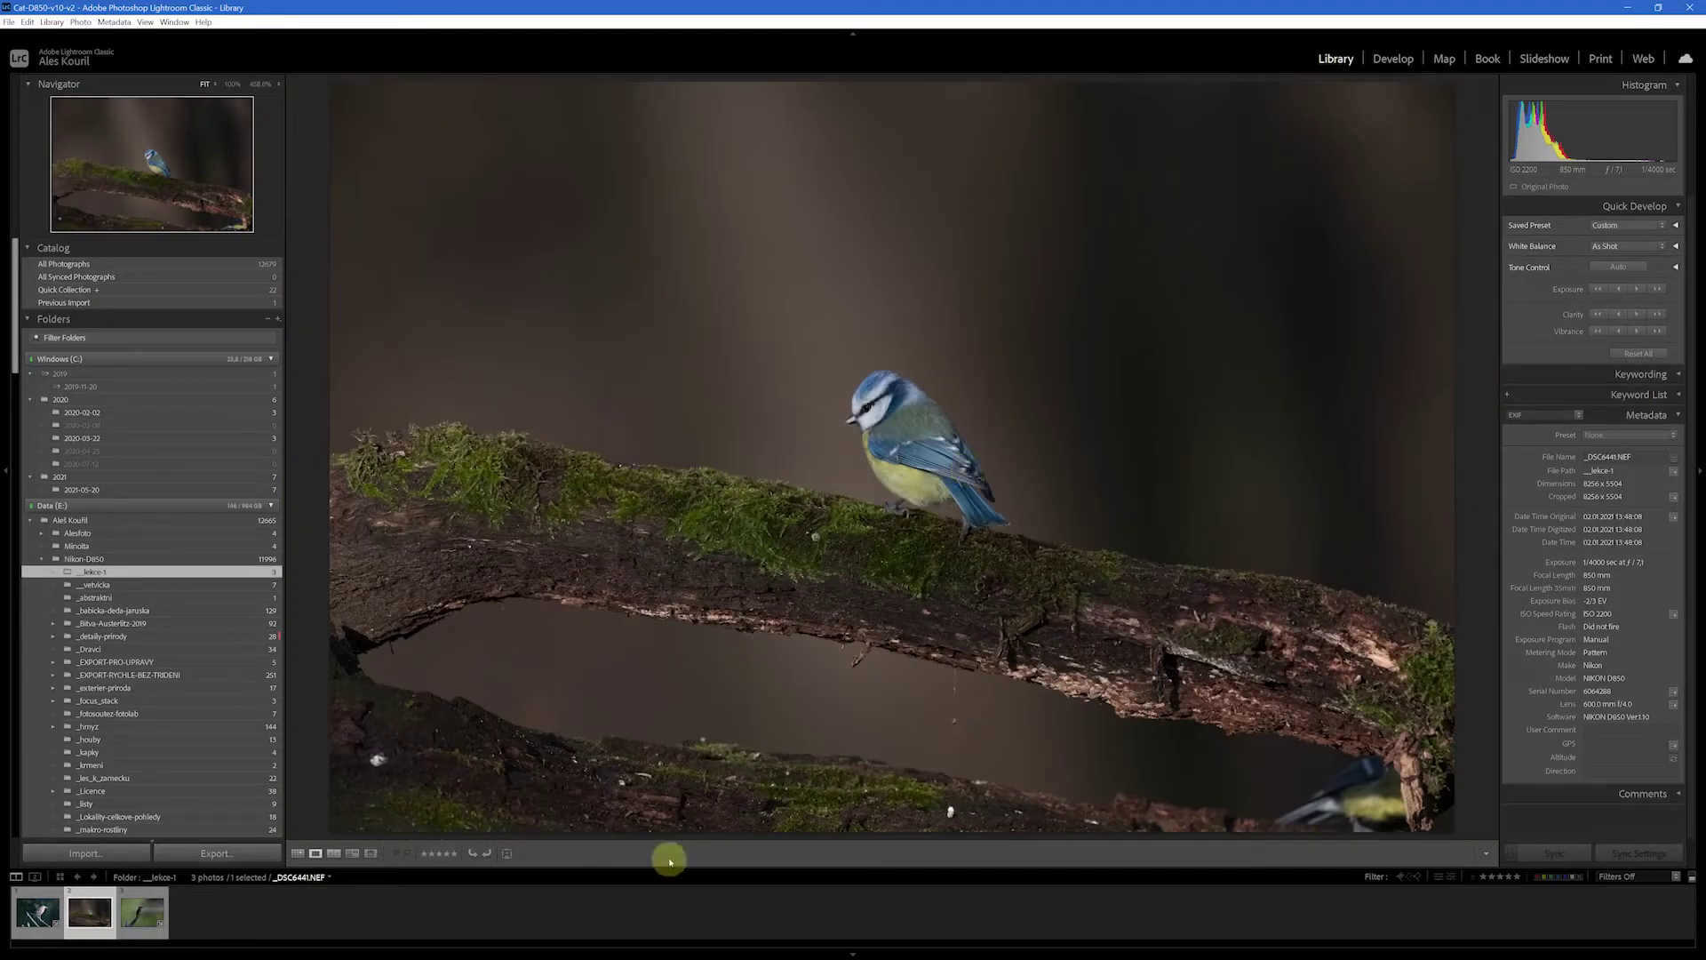
click(142, 915)
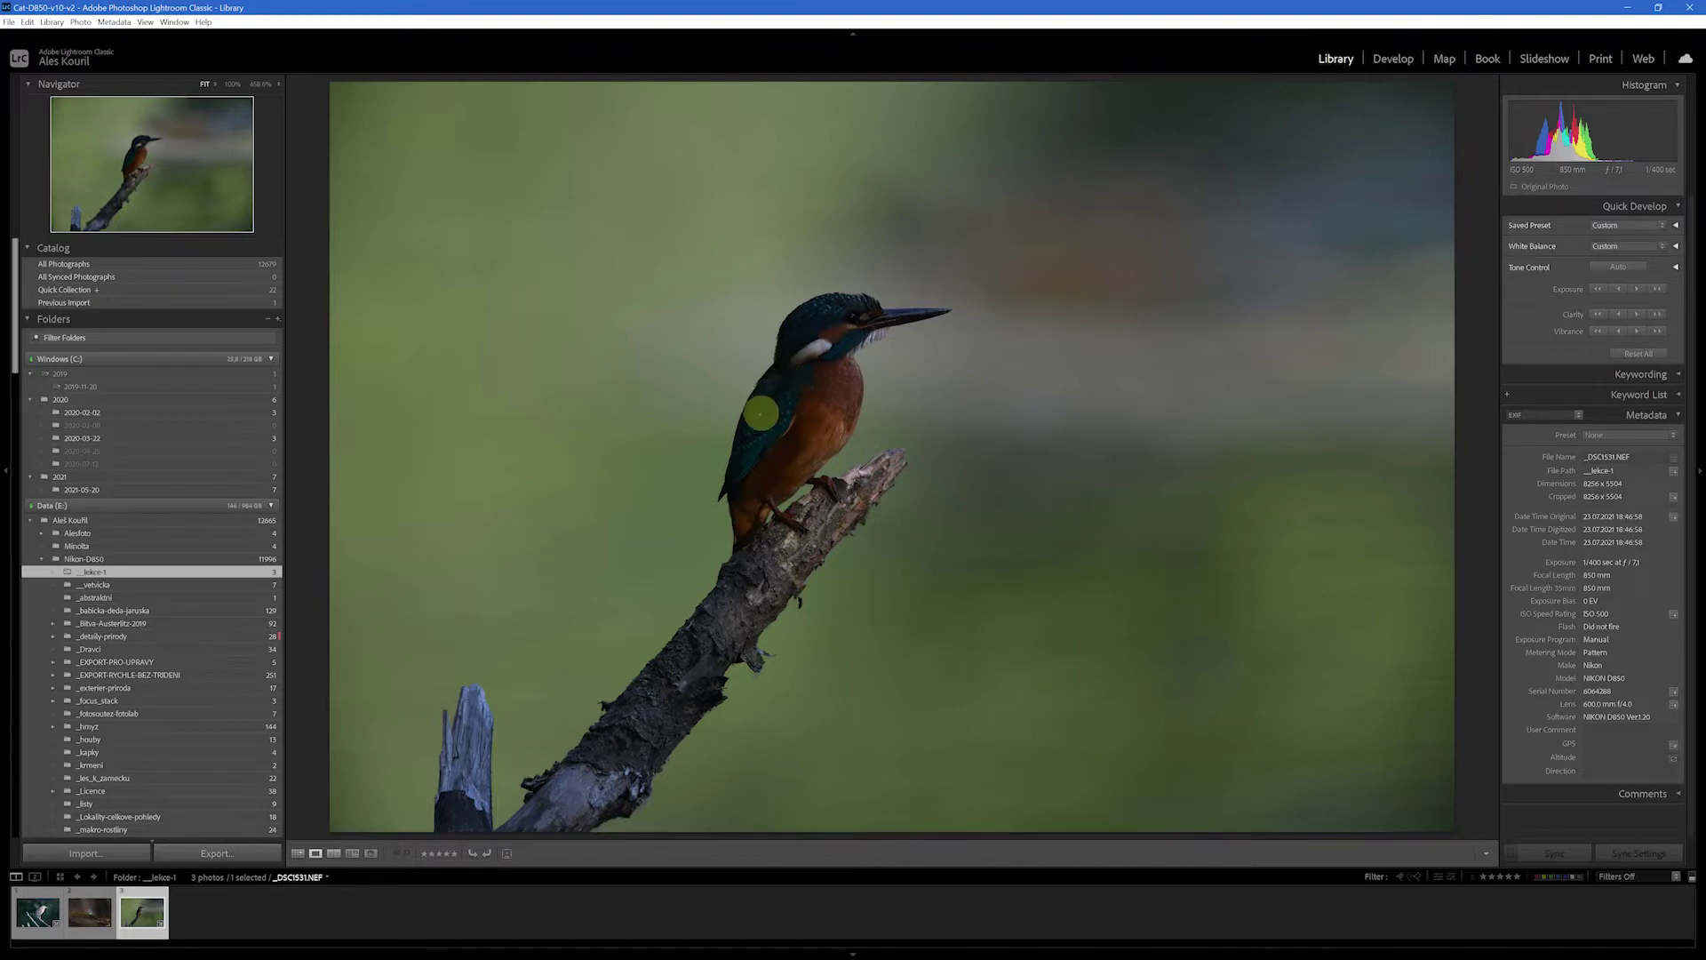
Check the kingfisher's breast at 100% zoom, then return to the Fit view.
click(808, 391)
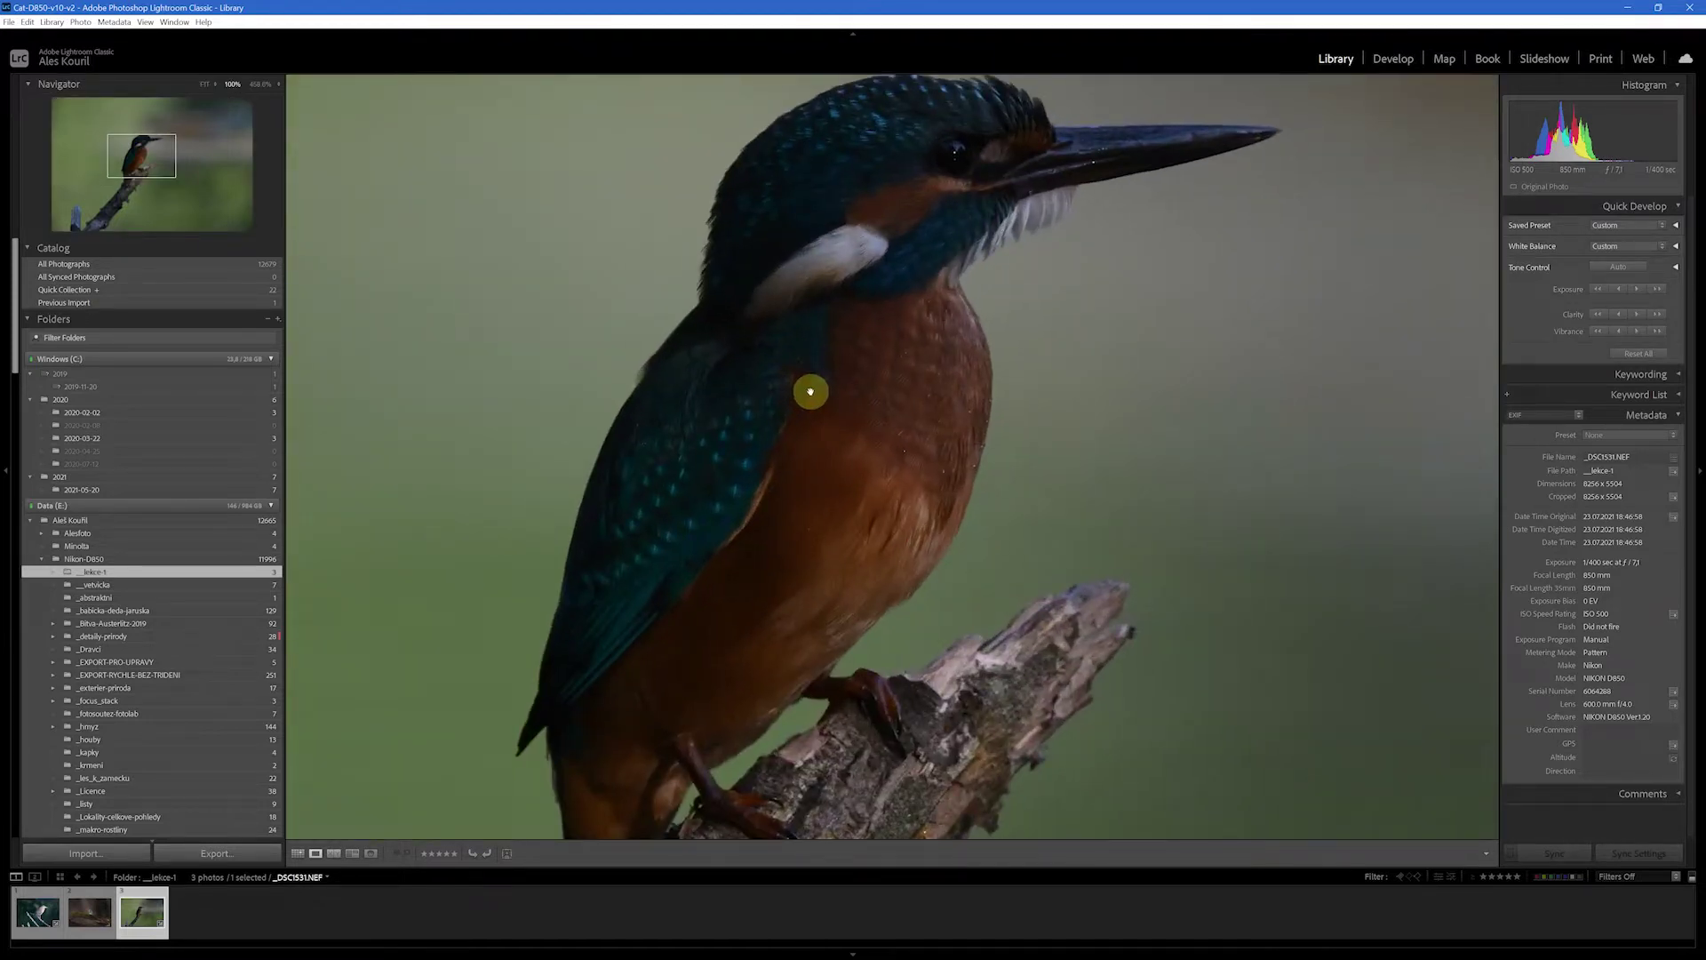
click(811, 392)
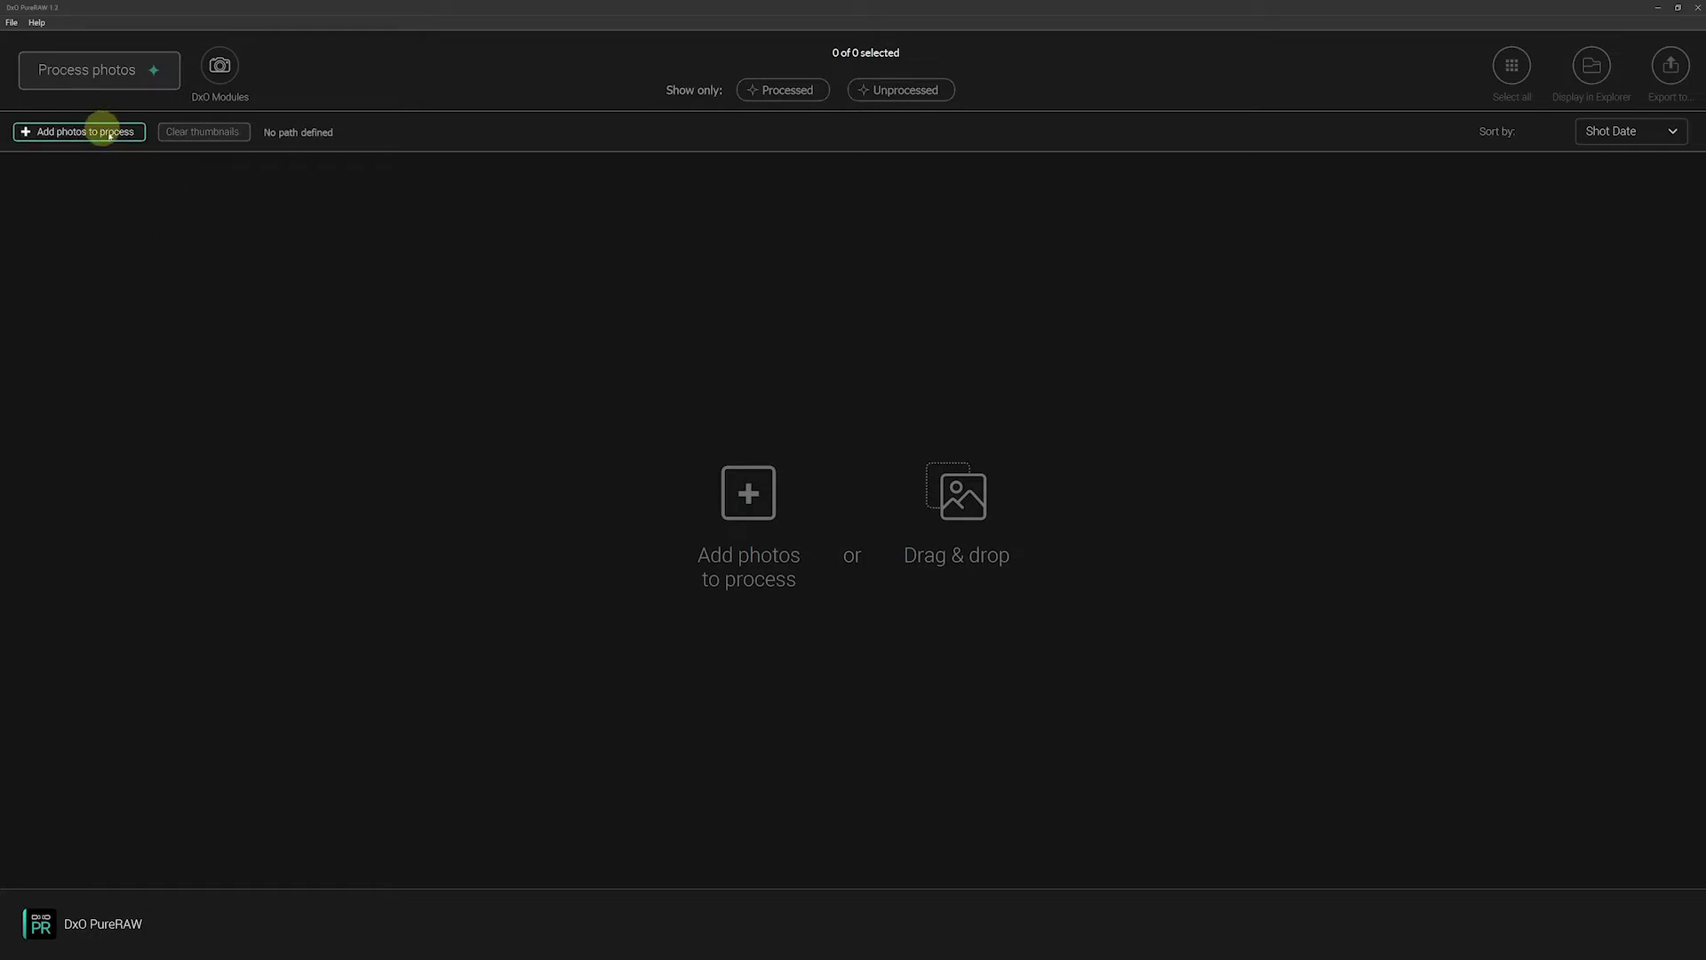
Load the three NEF bird photos from _lekce-1, starting at _DSC1531, into DxO PureRAW.
click(749, 498)
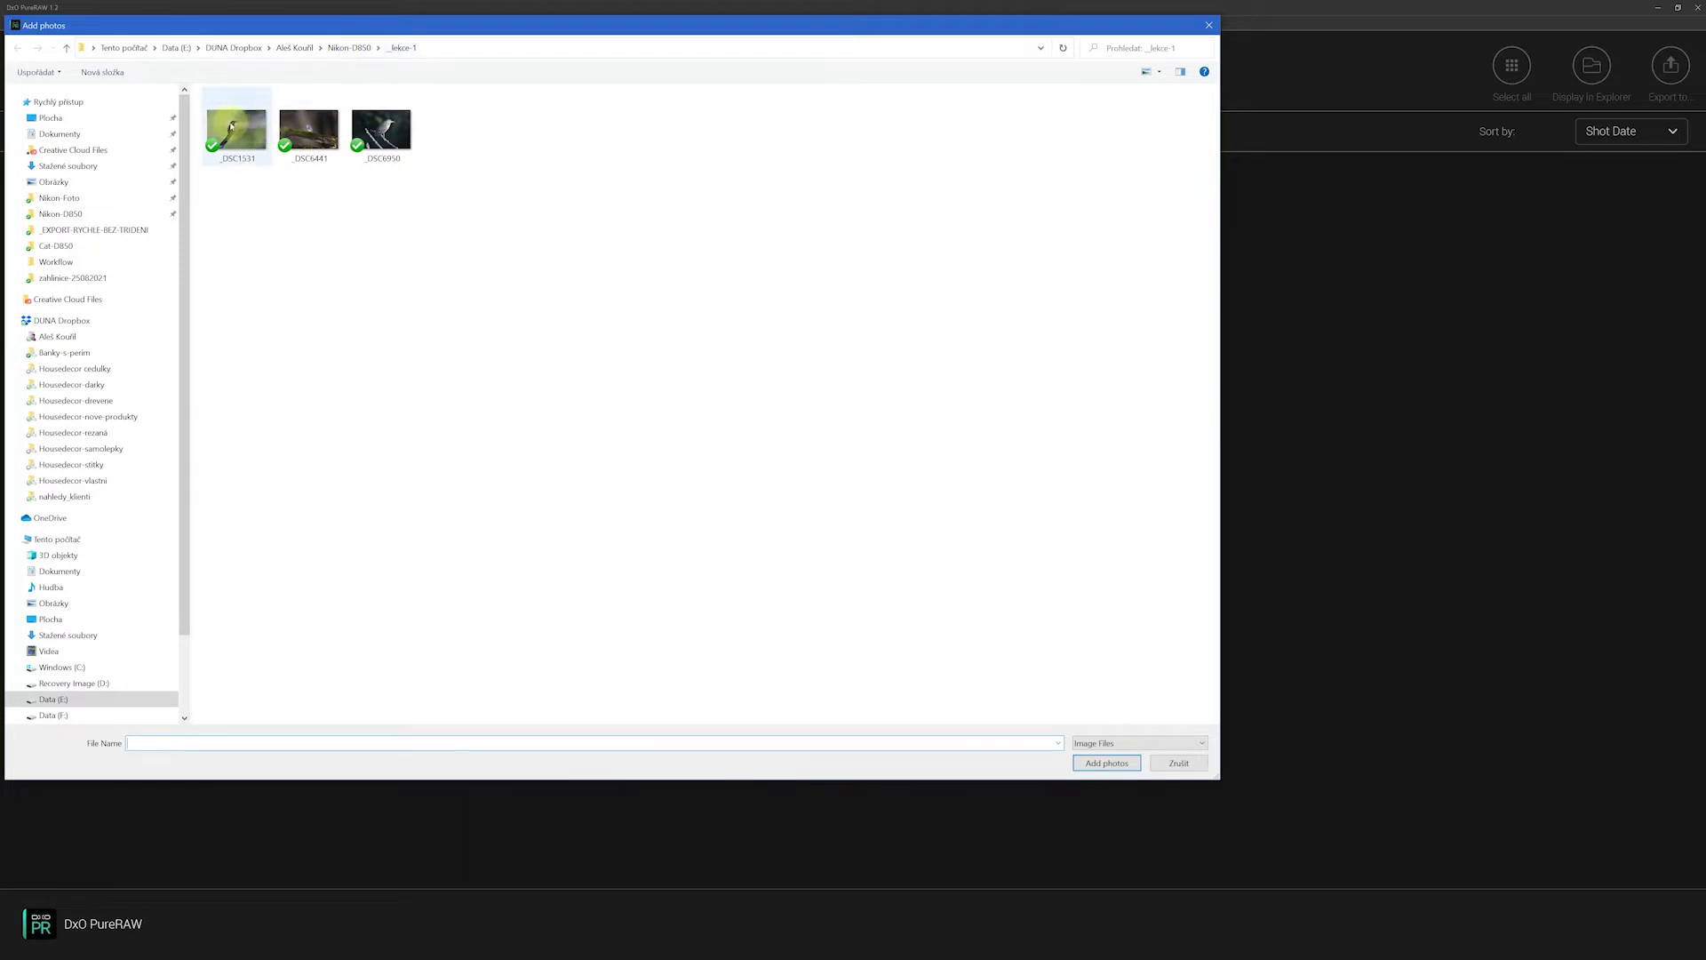
click(234, 122)
shift+click(391, 133)
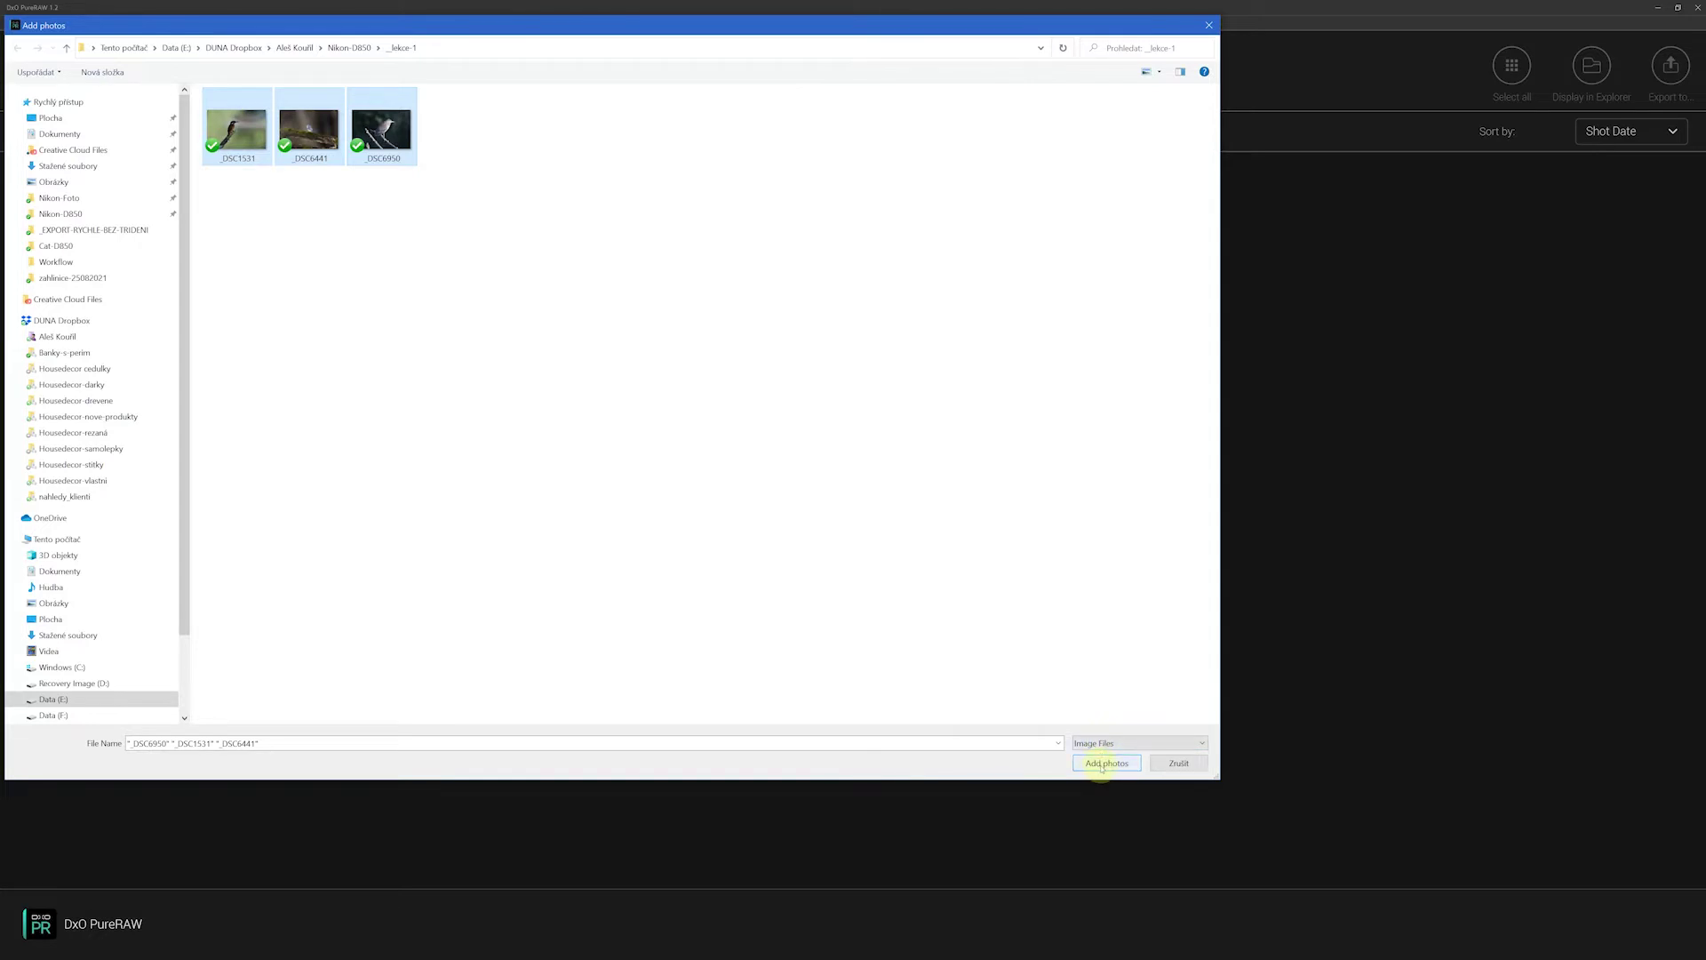
click(1101, 766)
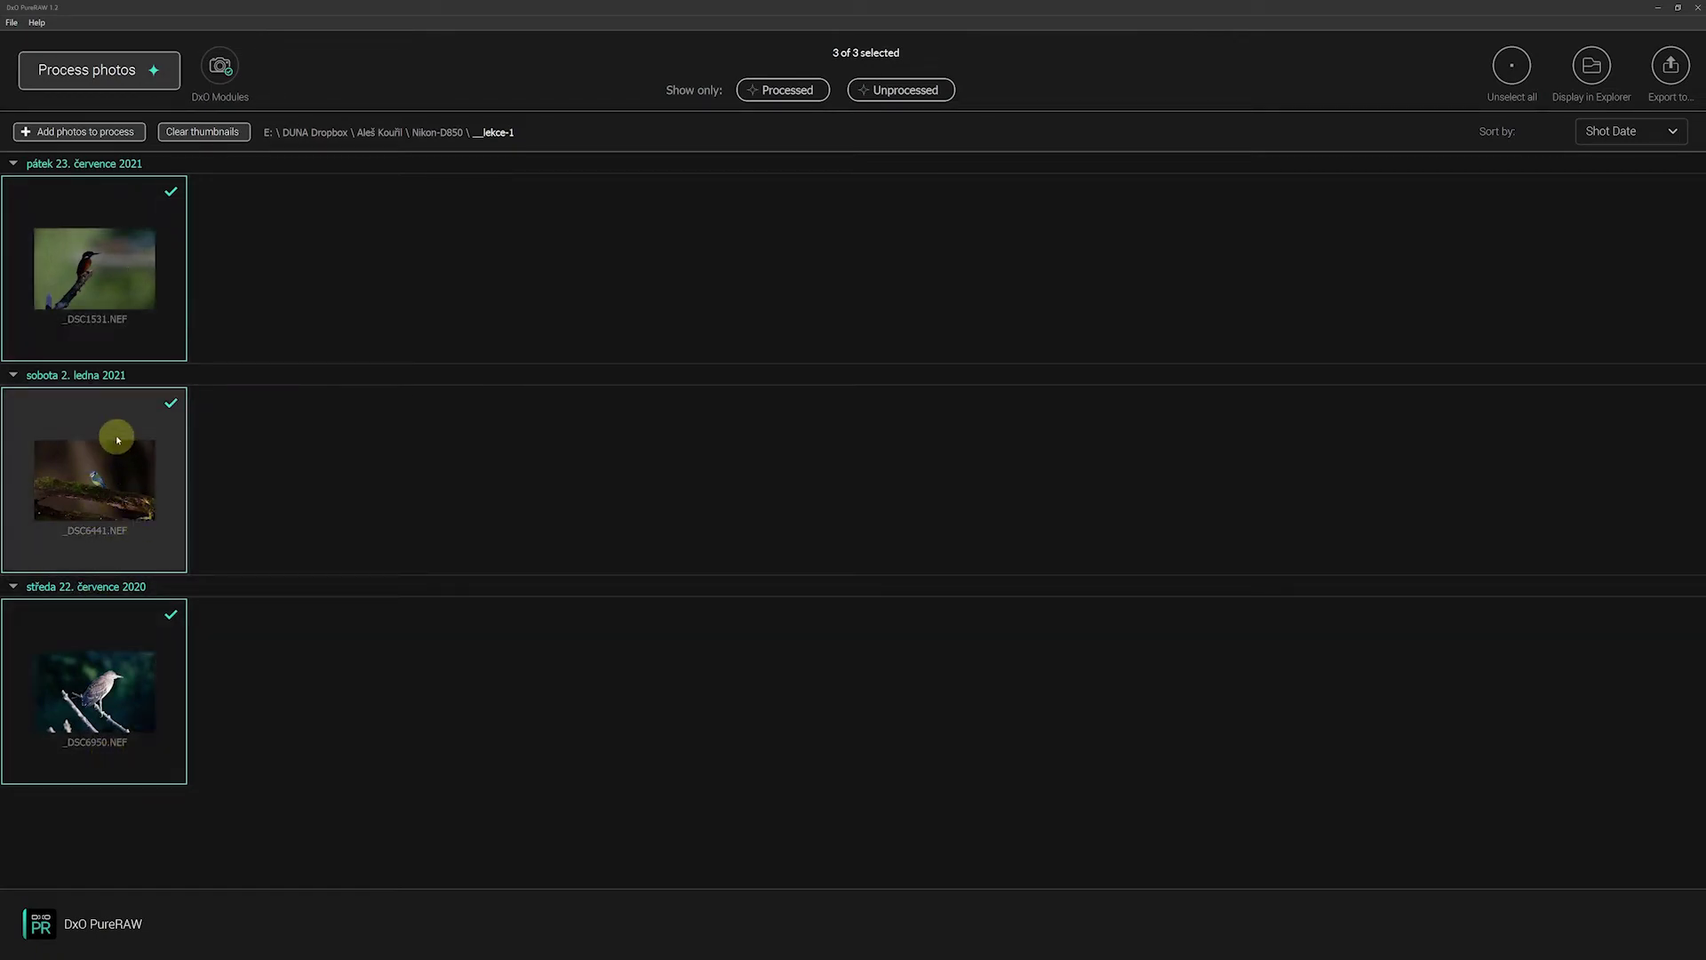
click(108, 433)
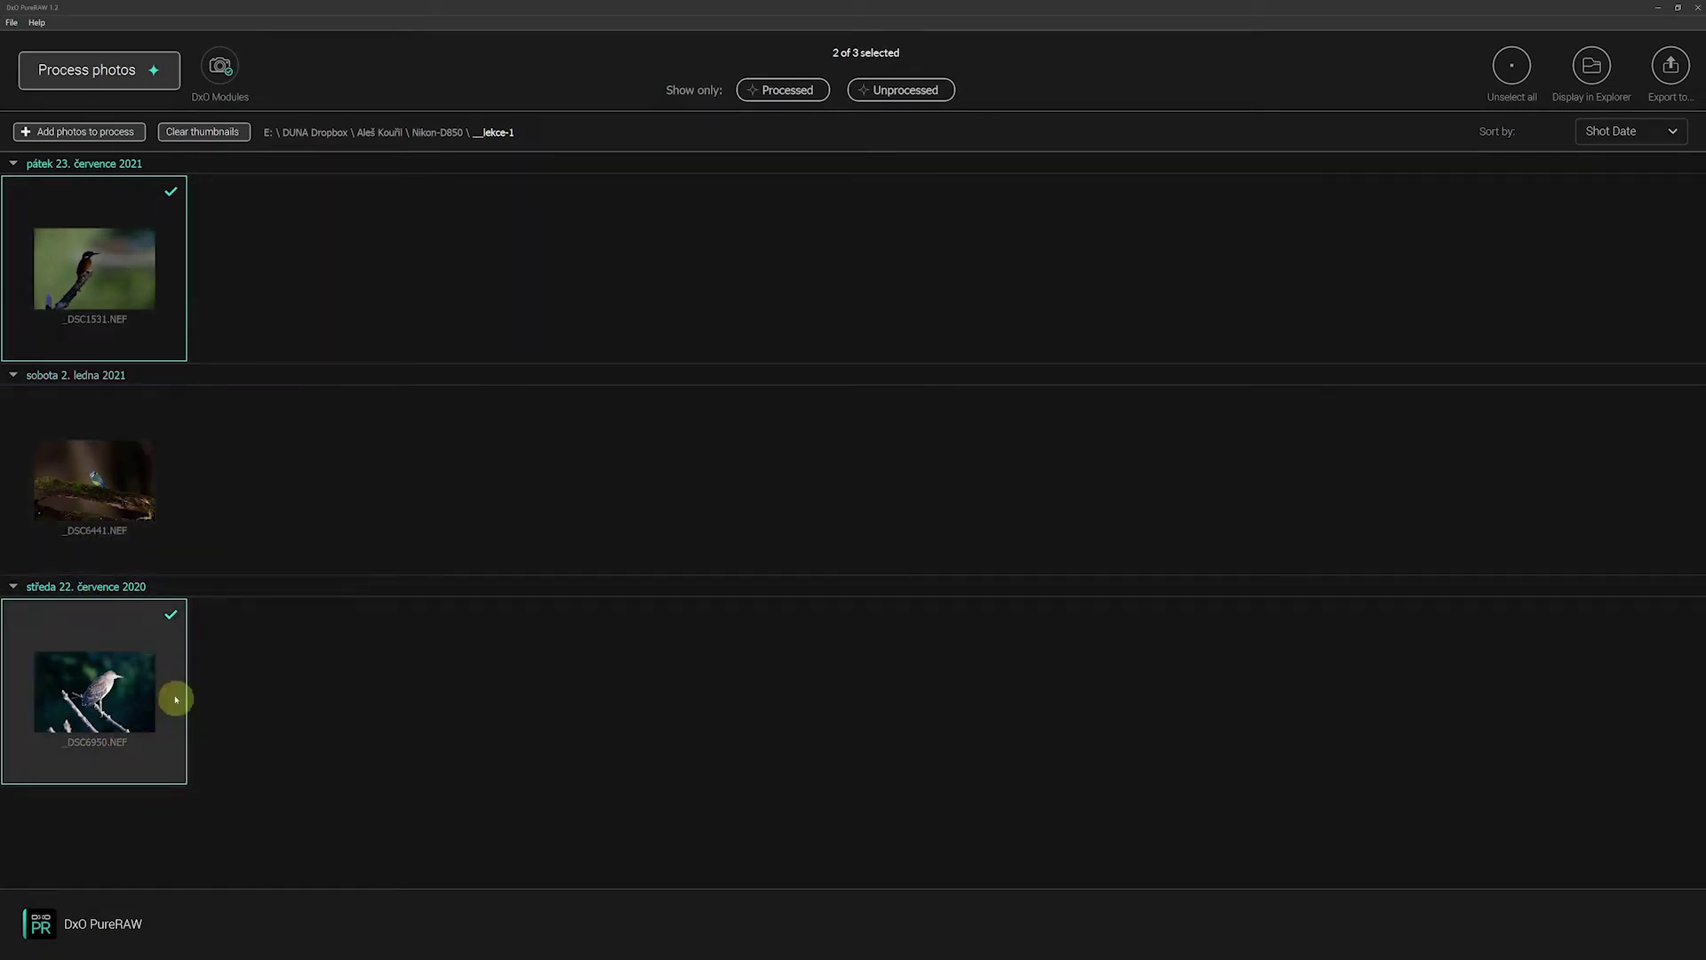
click(141, 687)
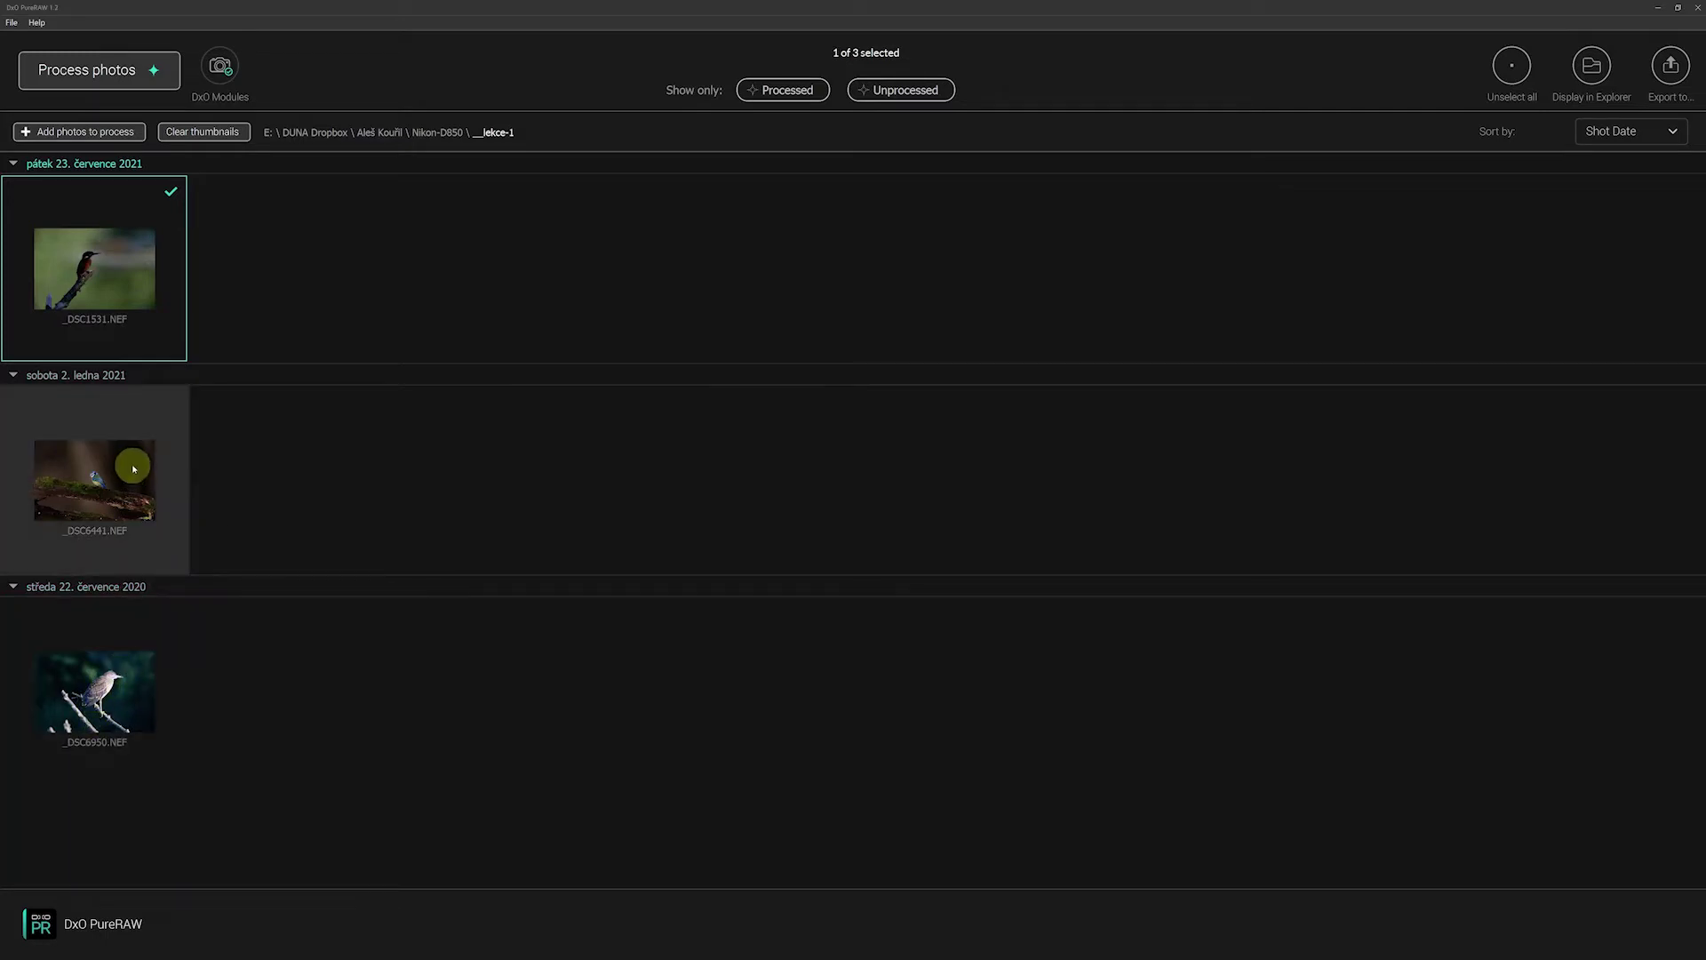
click(132, 463)
click(121, 696)
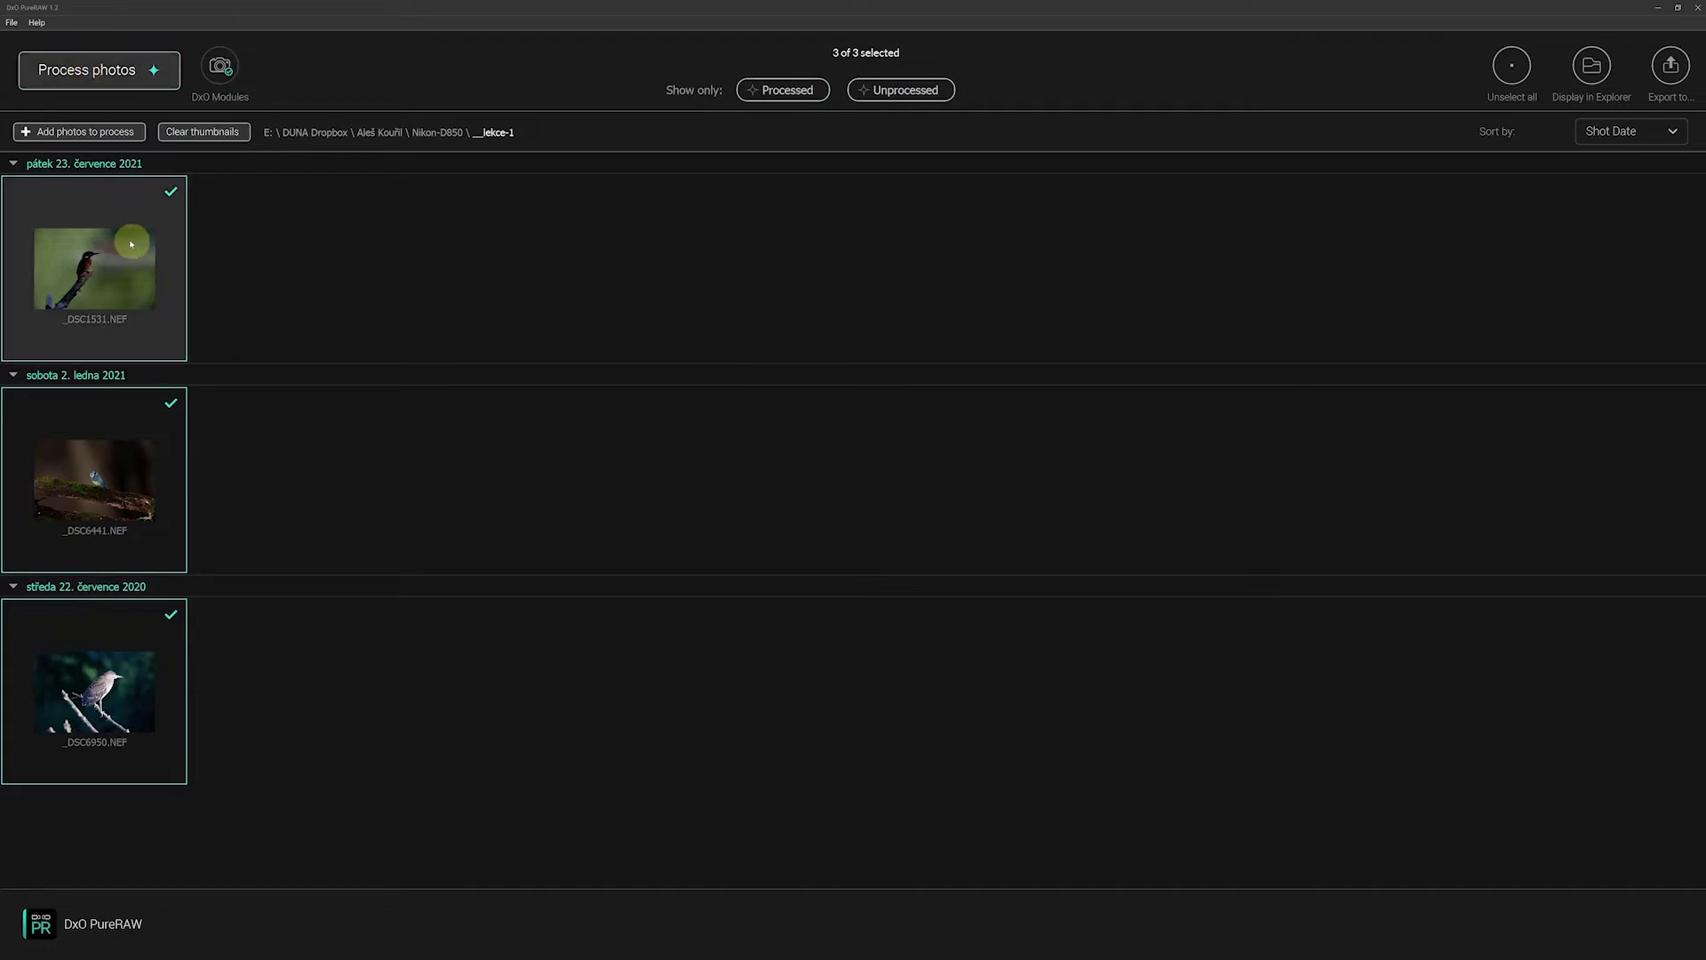
Process the three photos with DeepPRIME into DNG files saved in a 'DxO' folder.
right_click(81, 223)
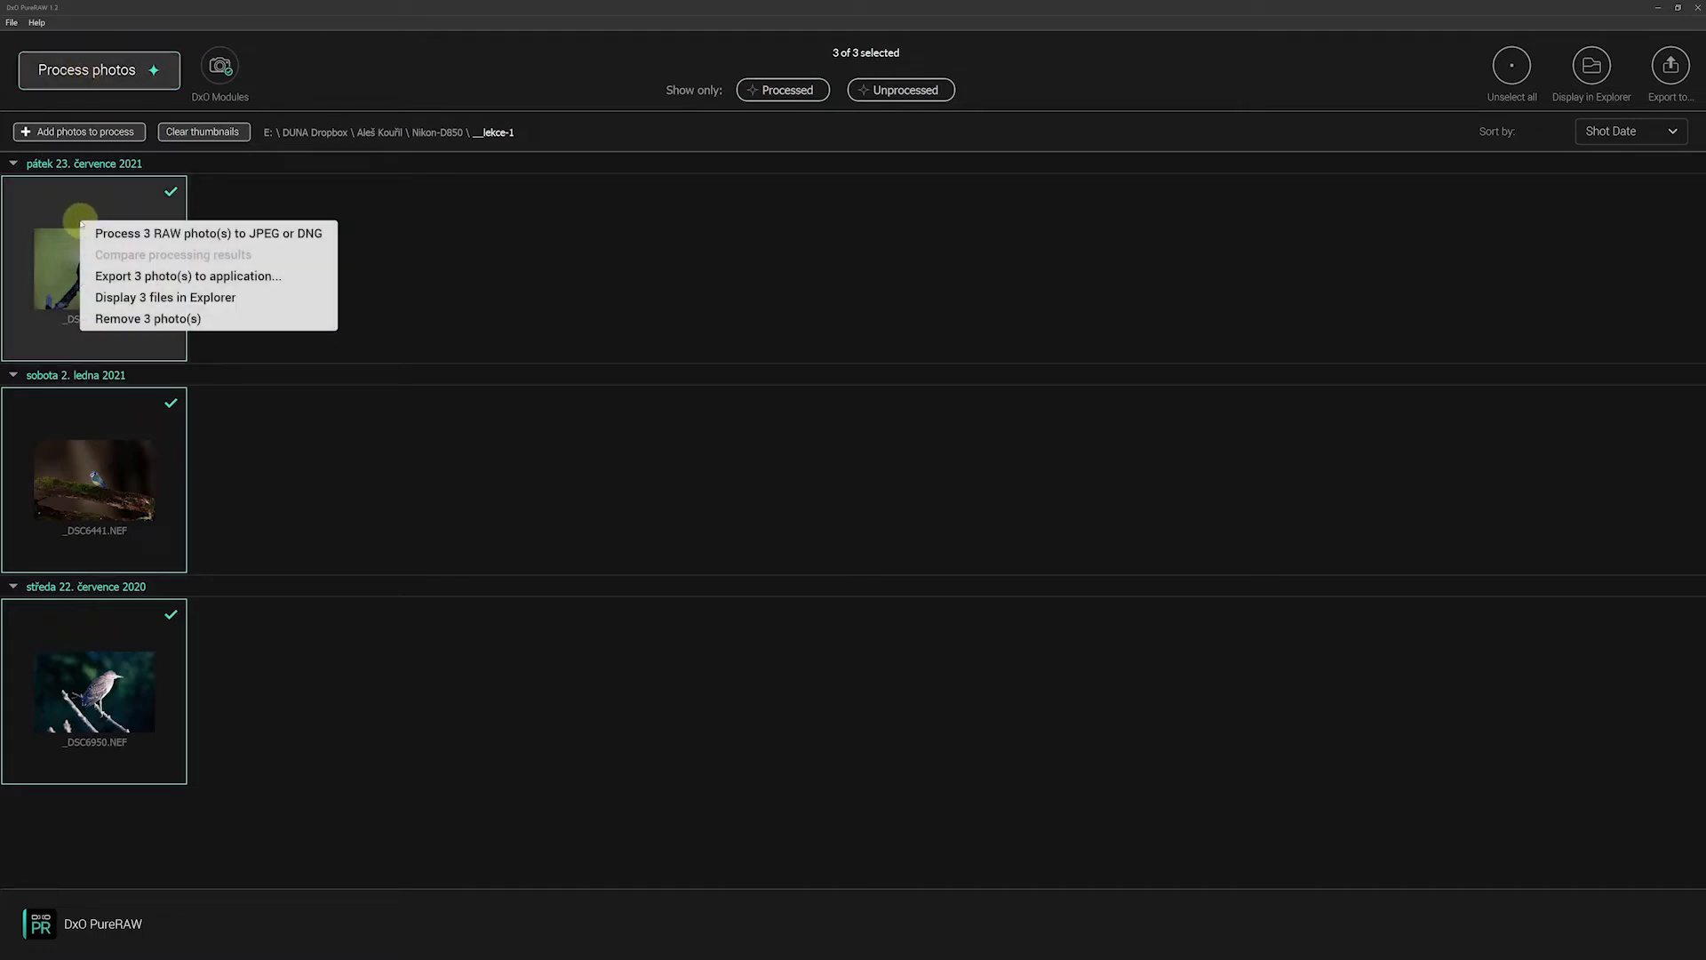
click(128, 234)
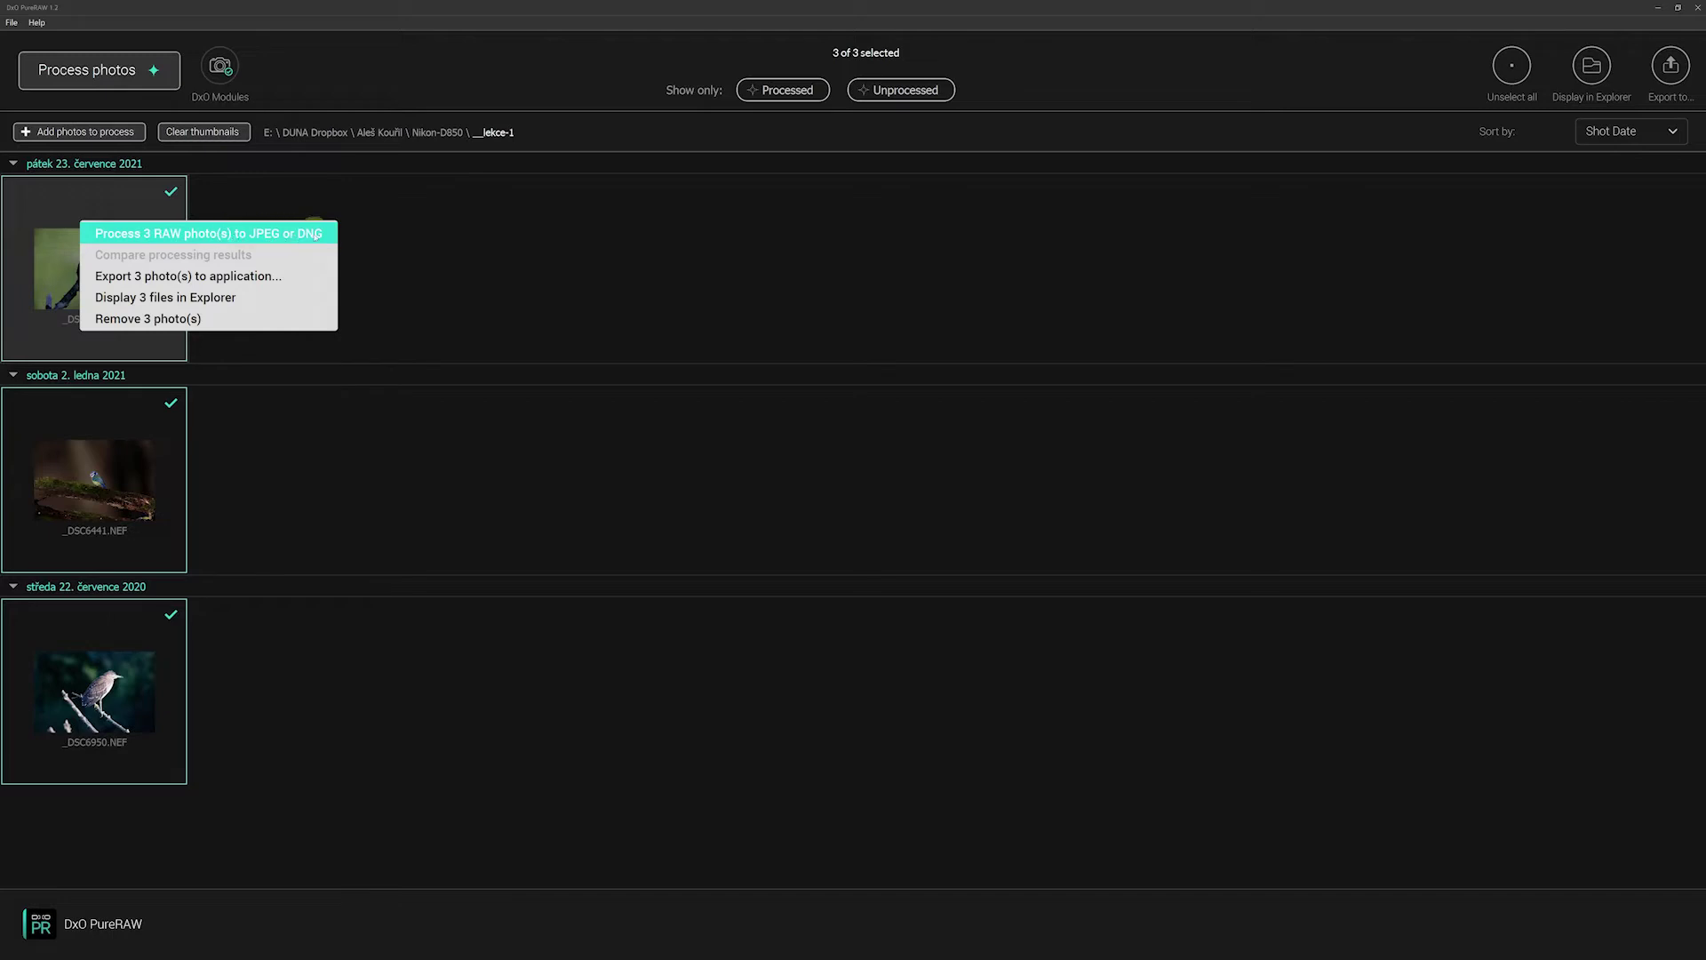
click(80, 70)
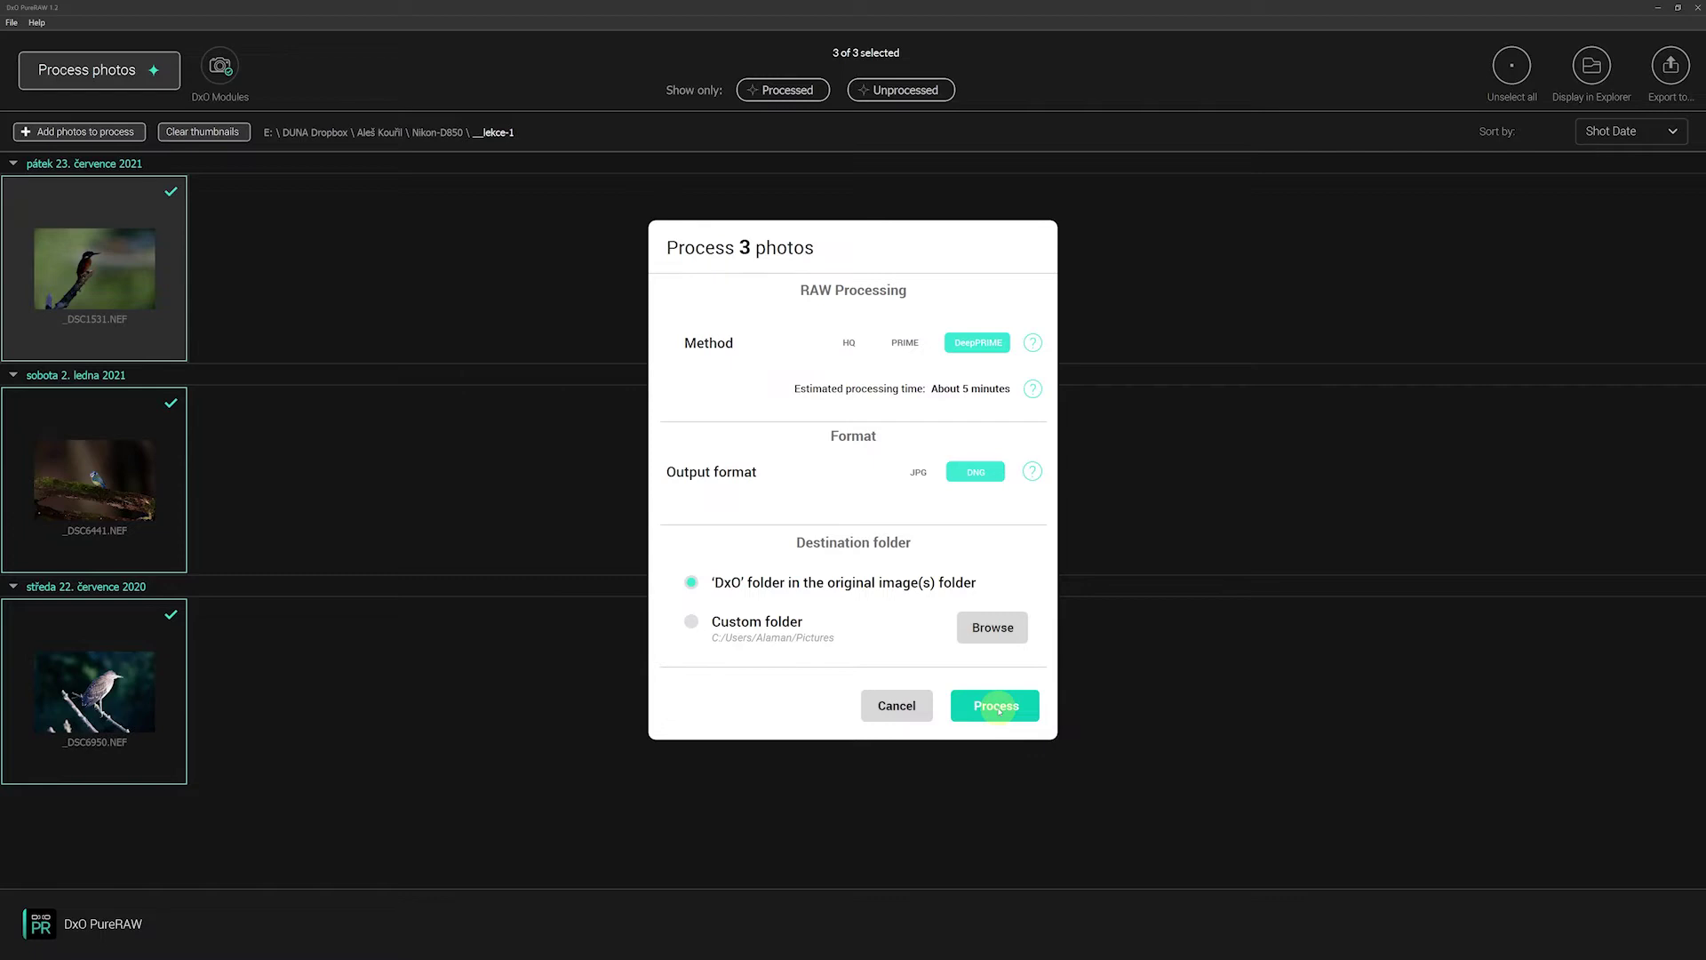
click(996, 707)
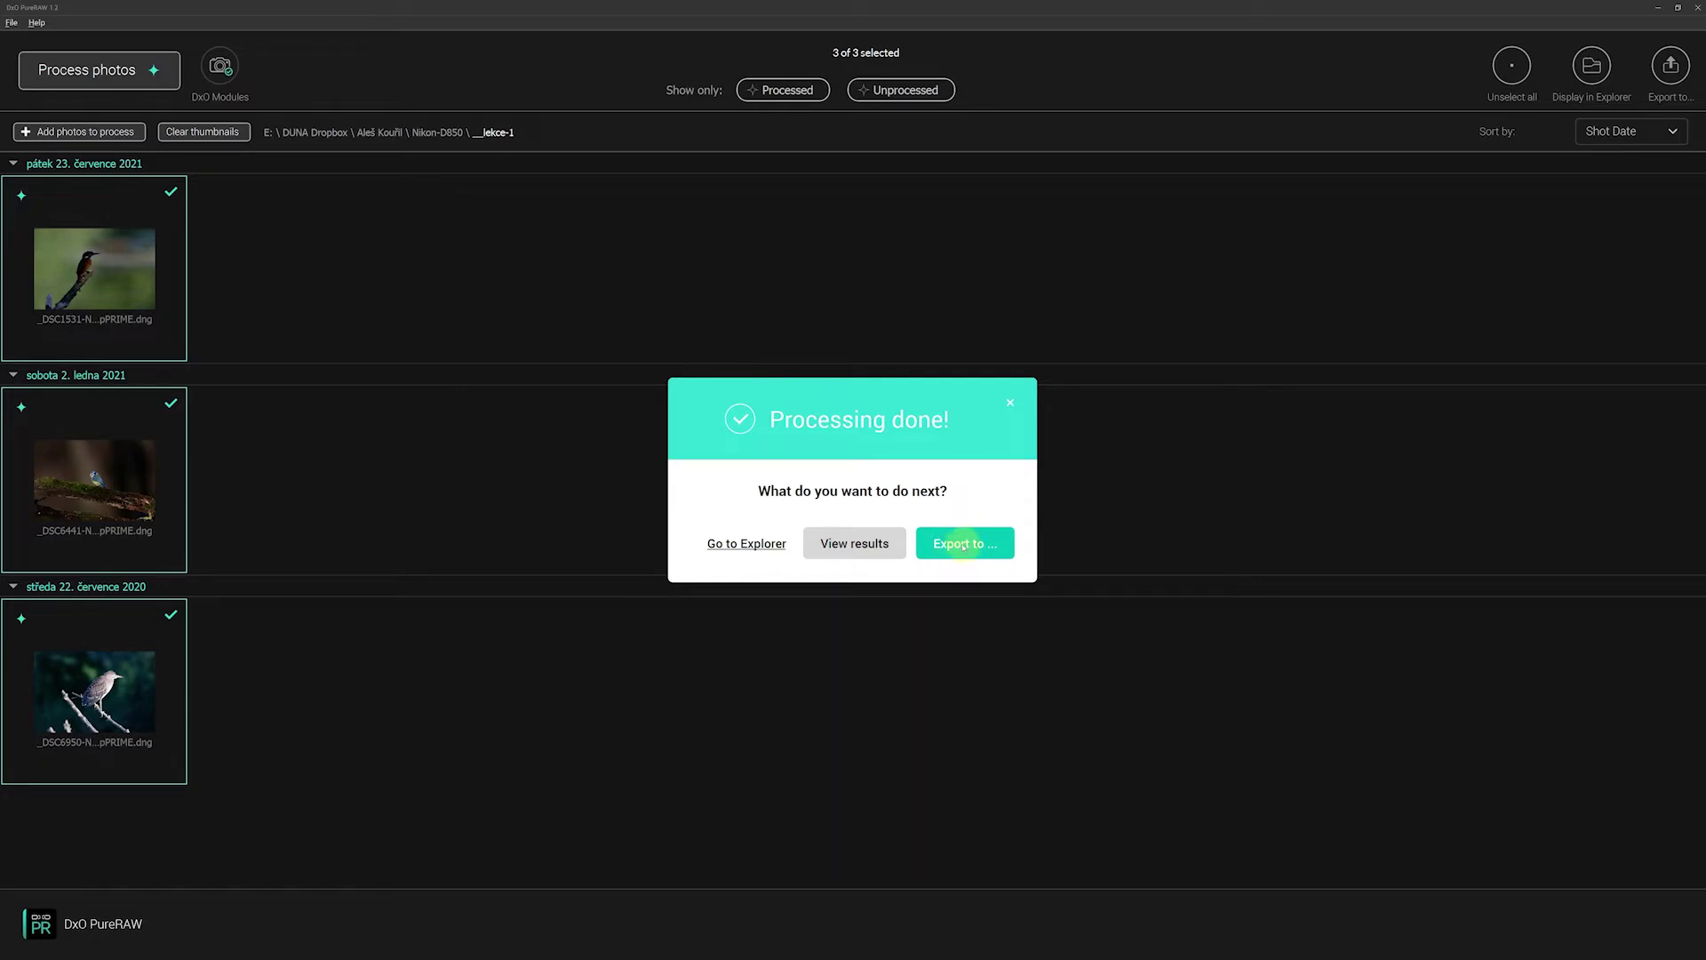
Export the three DeepPRIME DNGs from PureRAW to Adobe Lightroom Classic.
click(963, 544)
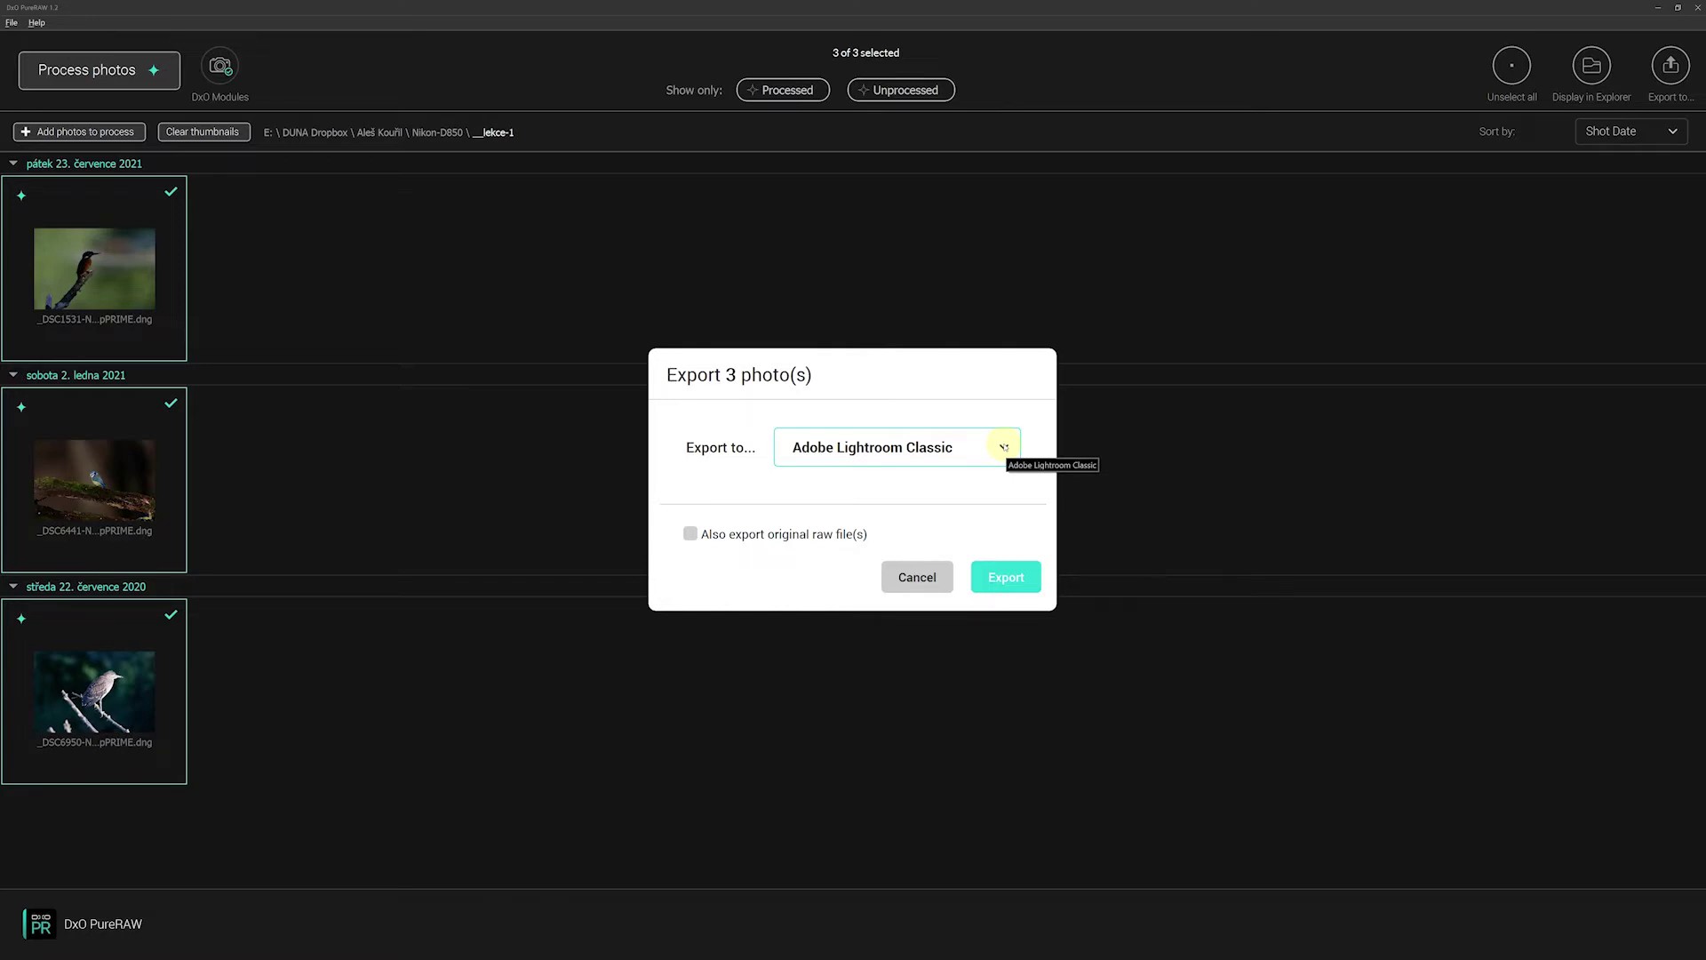
click(1003, 447)
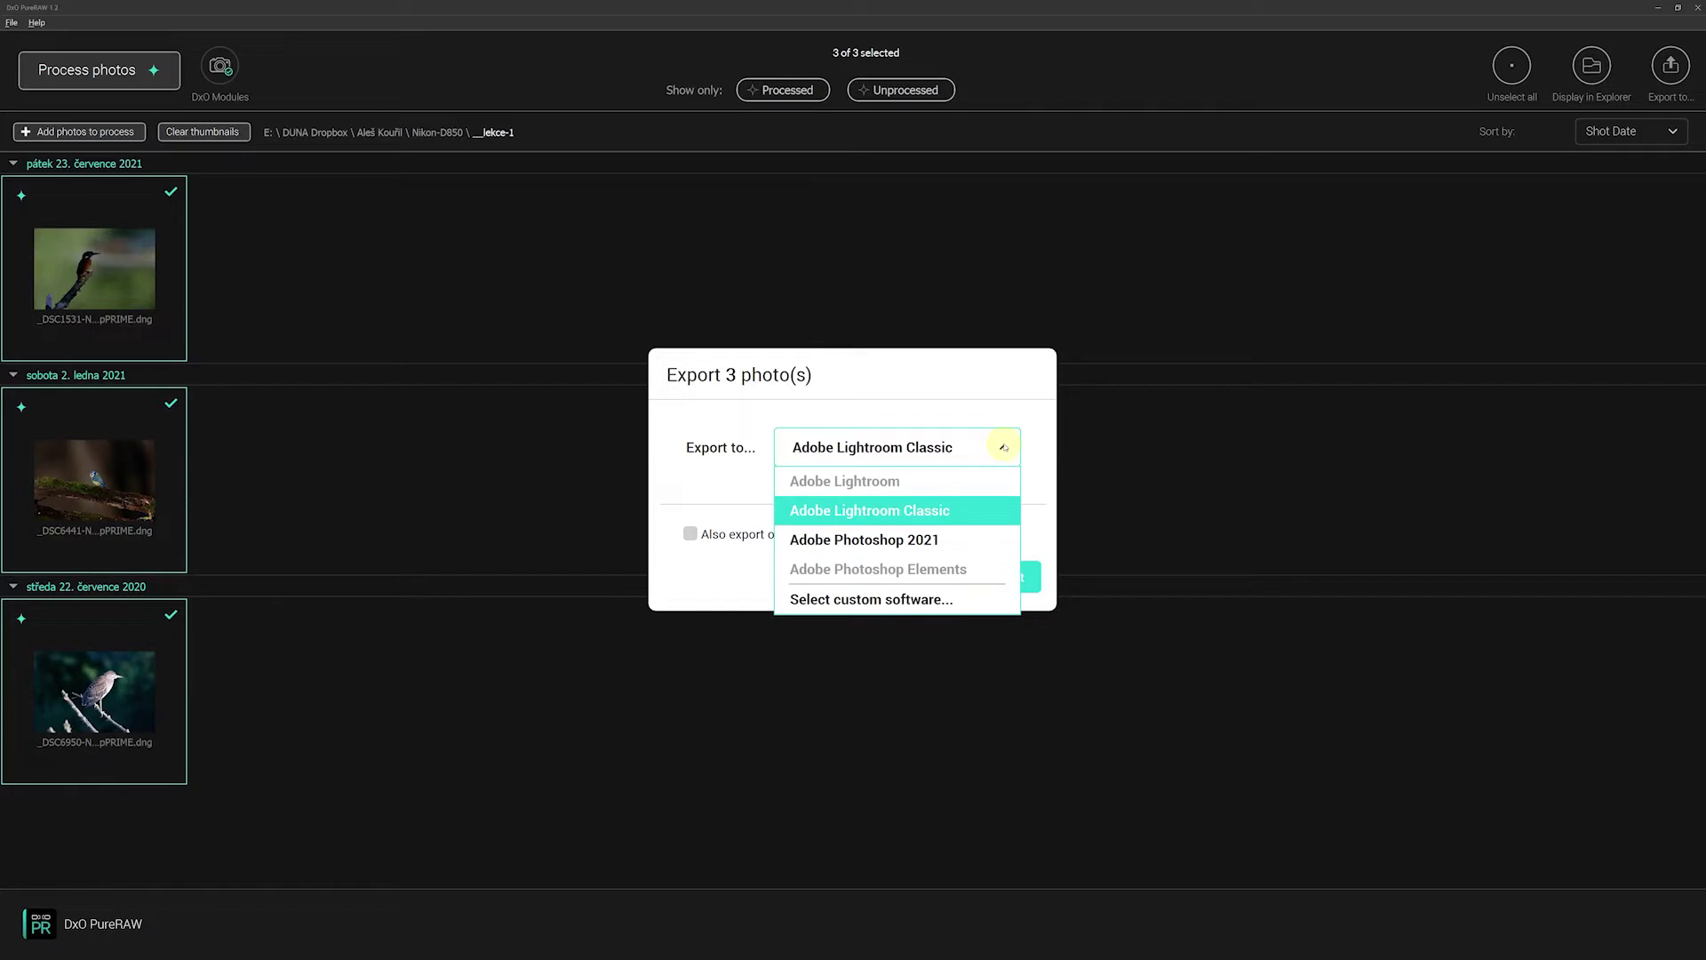
click(913, 518)
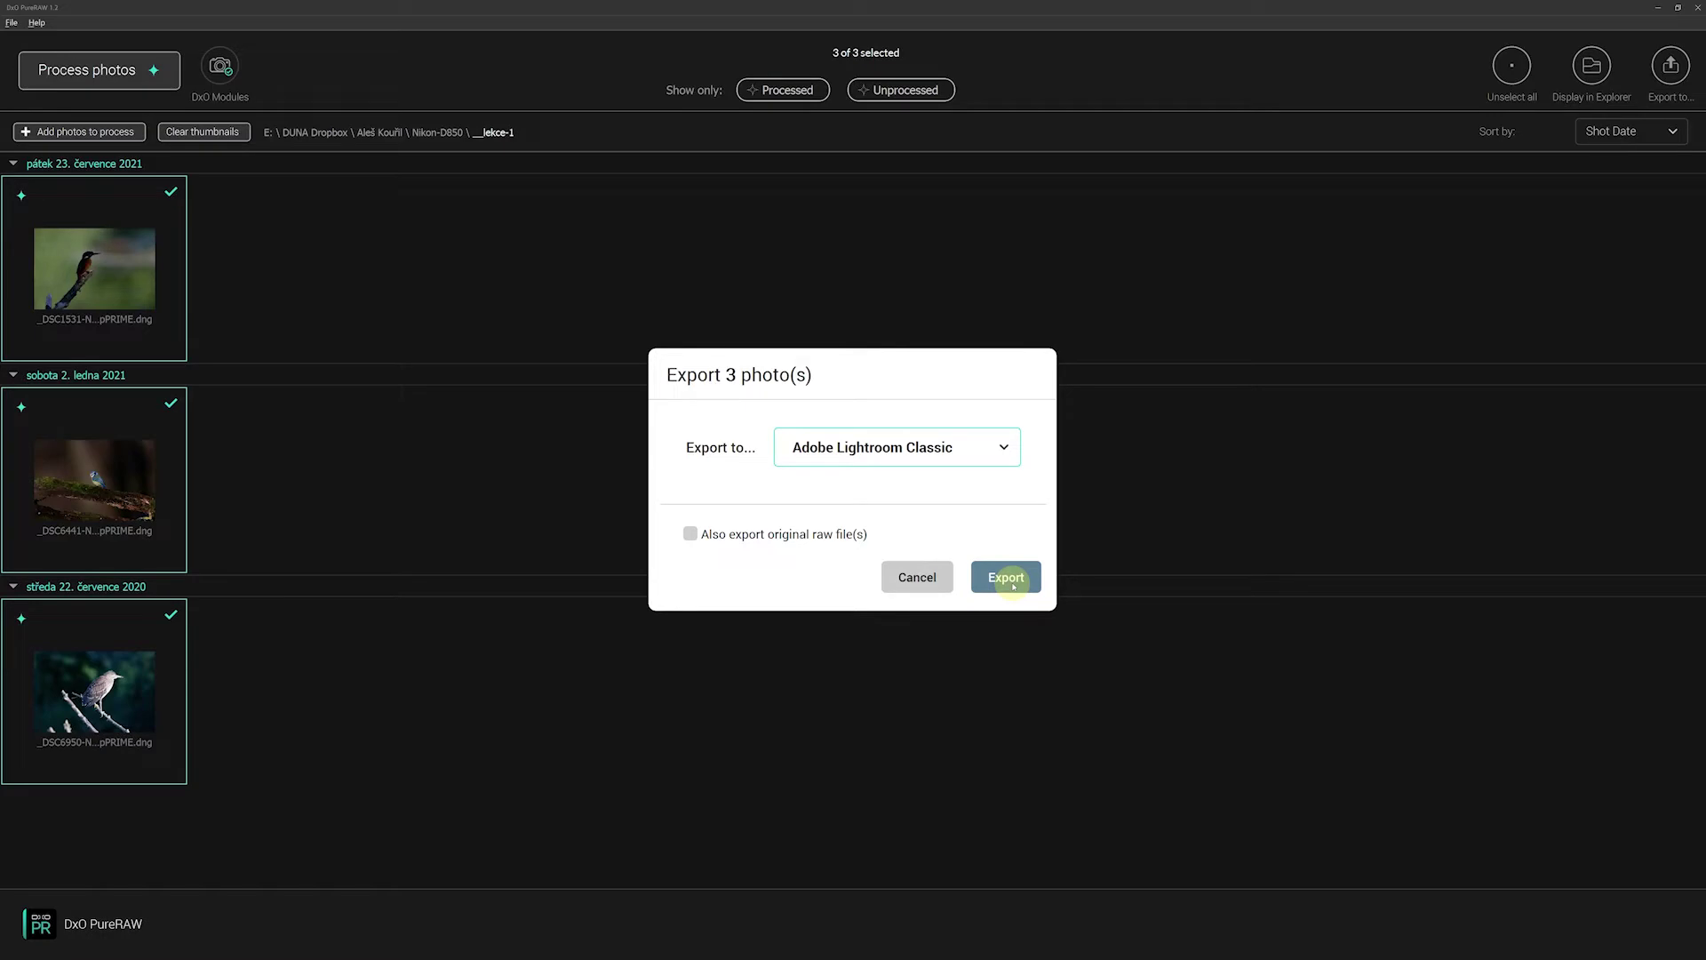
click(1013, 585)
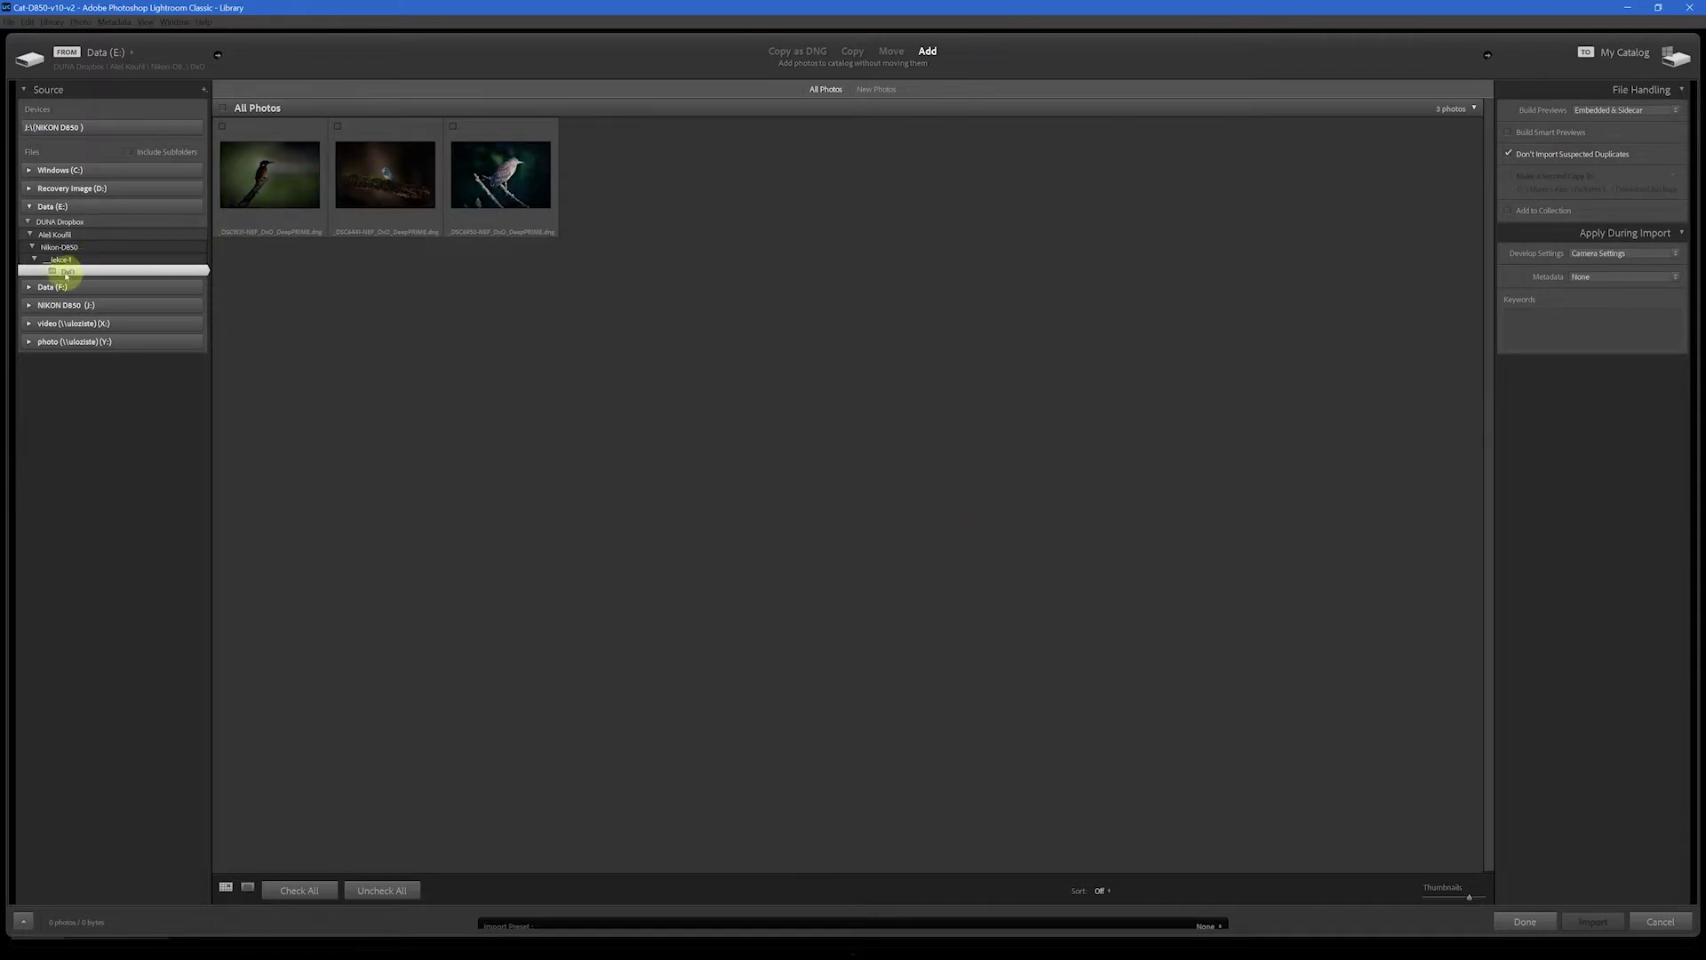
Check all three DNGs in the Import dialog and import them into the catalog.
click(223, 107)
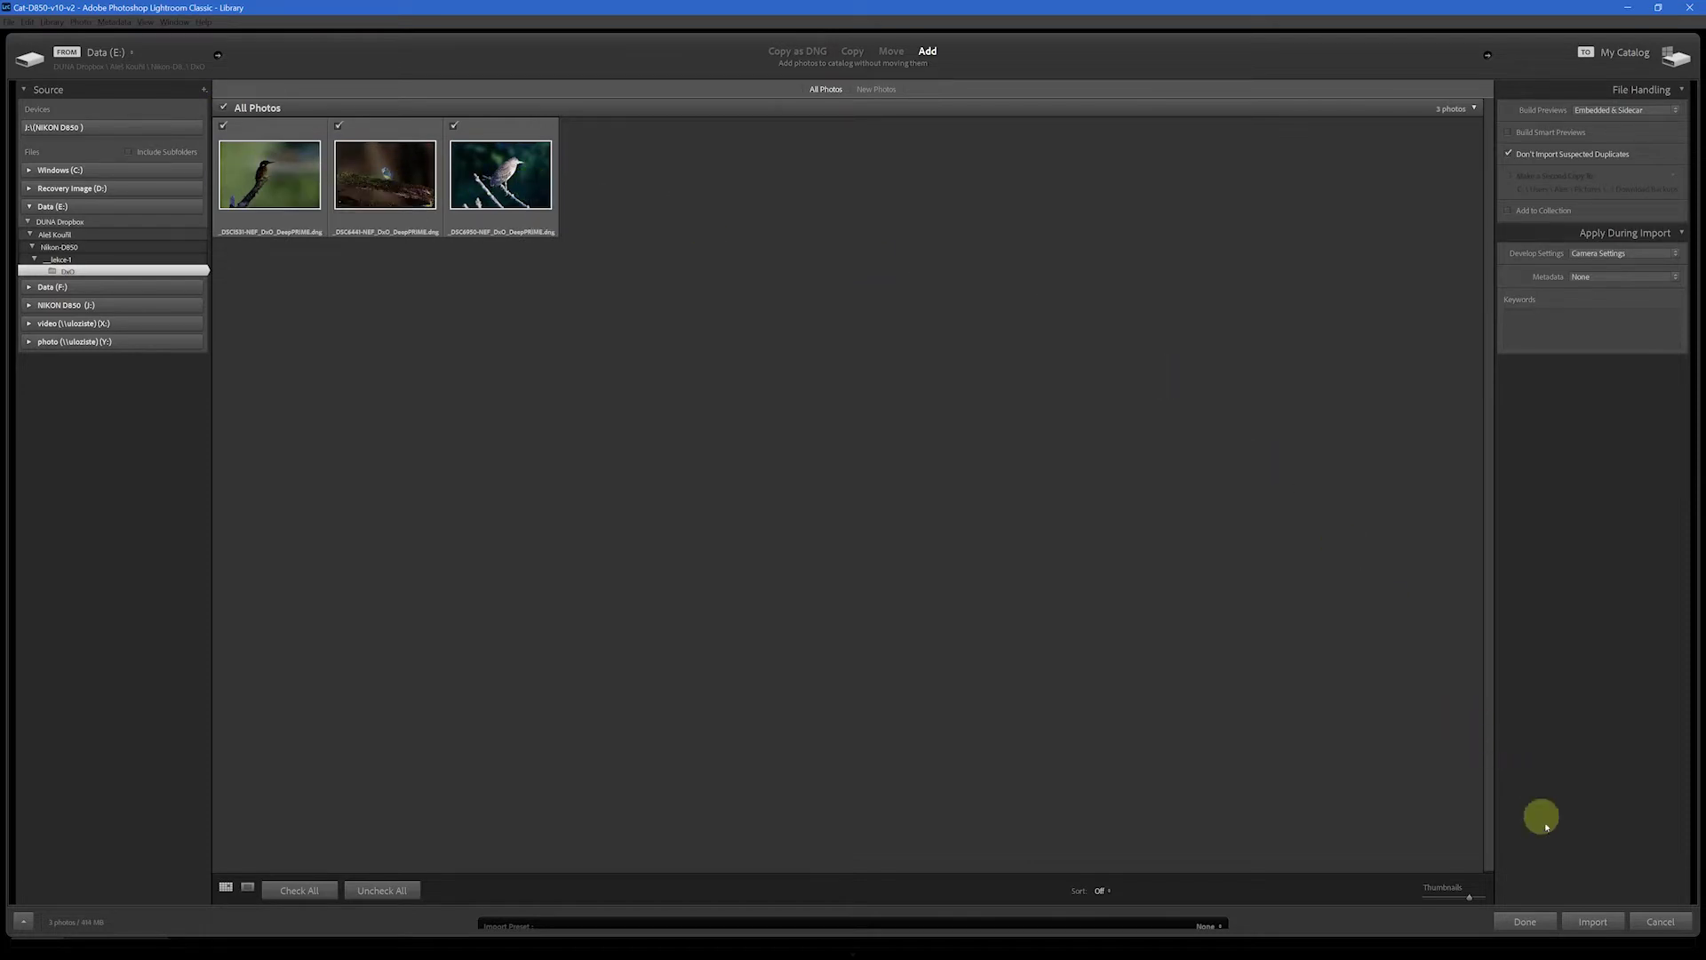
click(1592, 924)
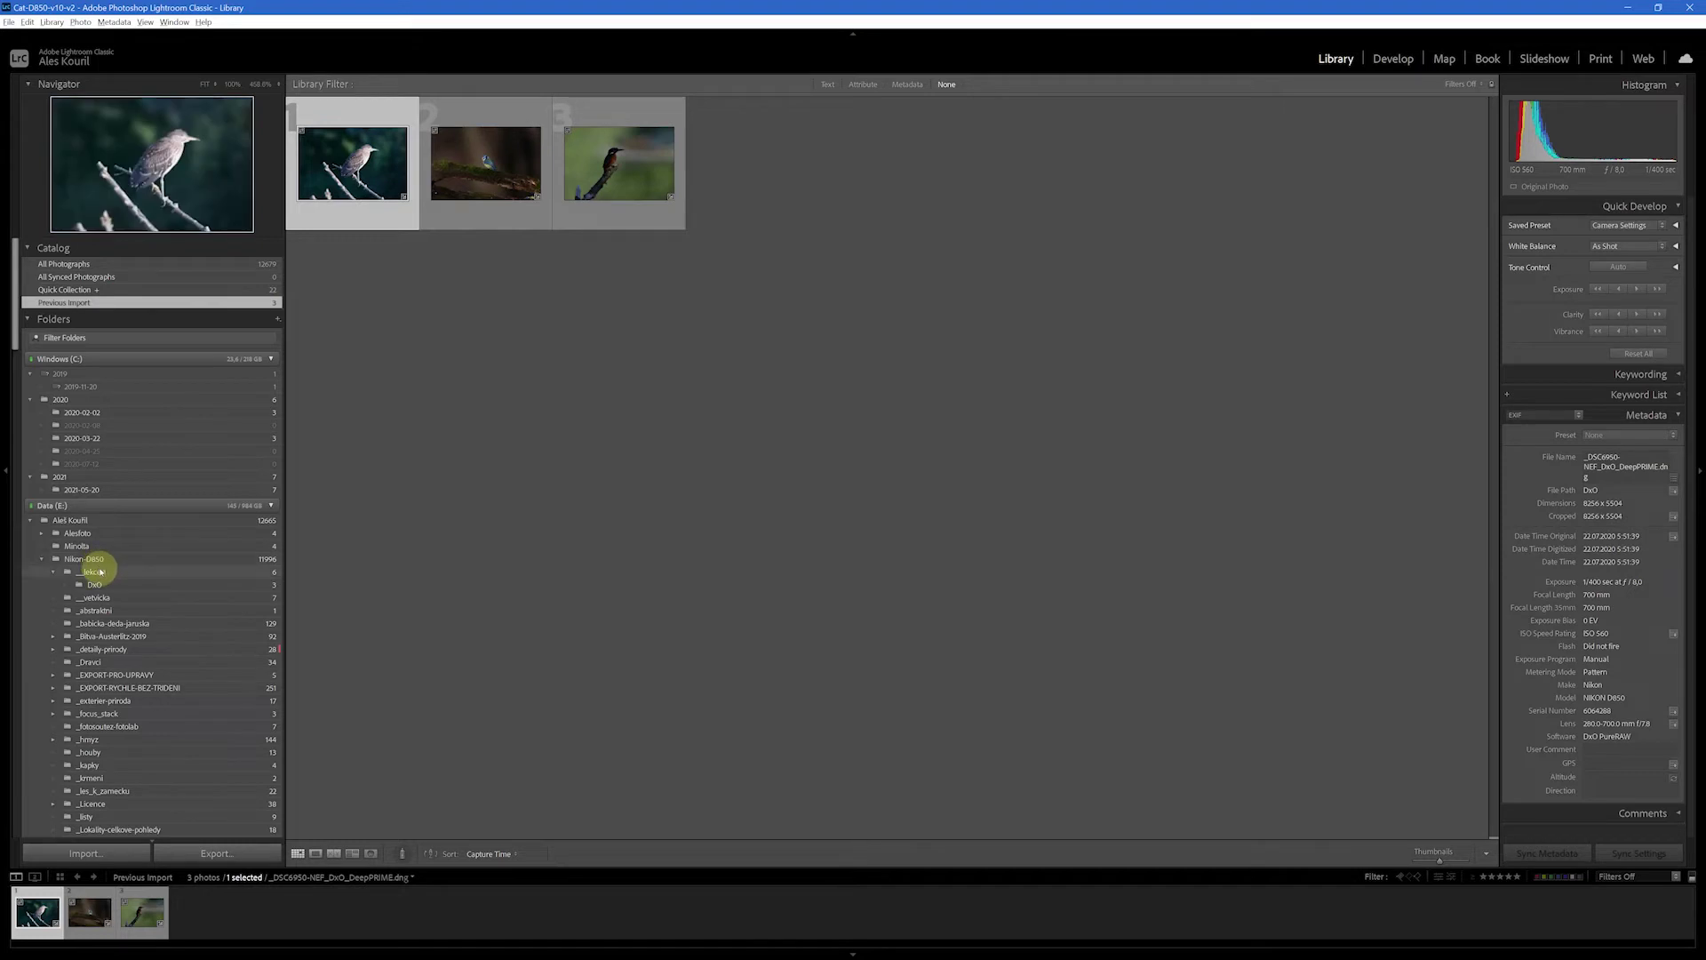
Show all six photos in _lekce-1 and drag the heron DNG into the first slot.
click(98, 572)
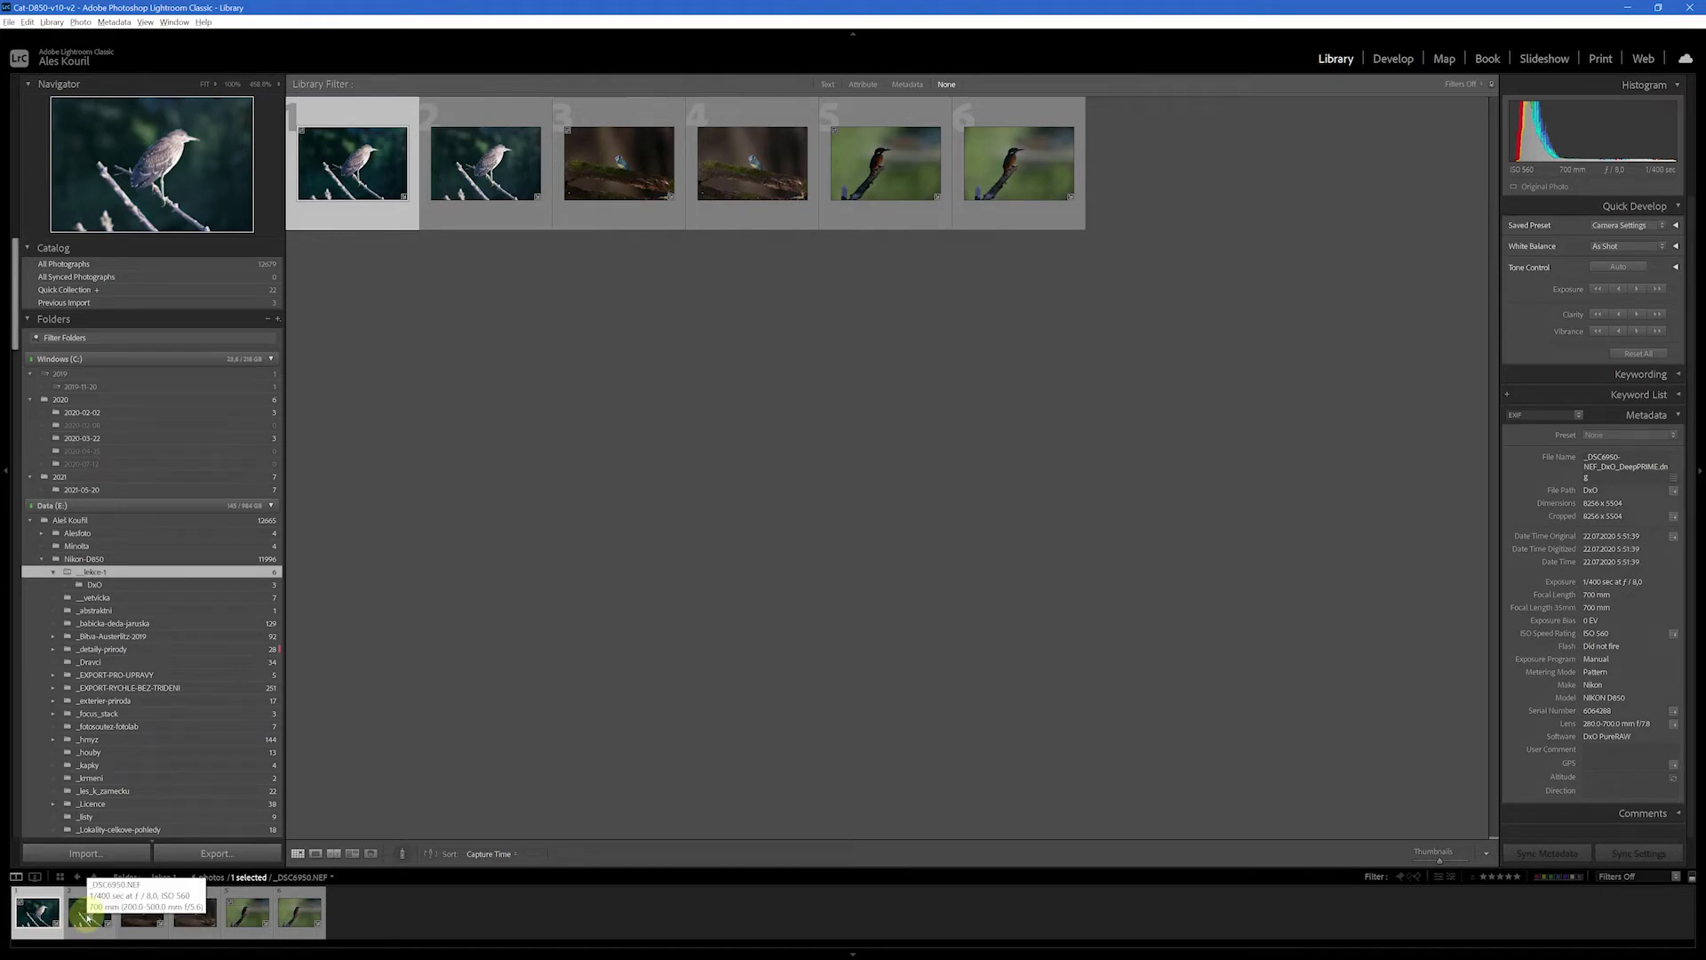
drag(84, 918, 33, 915)
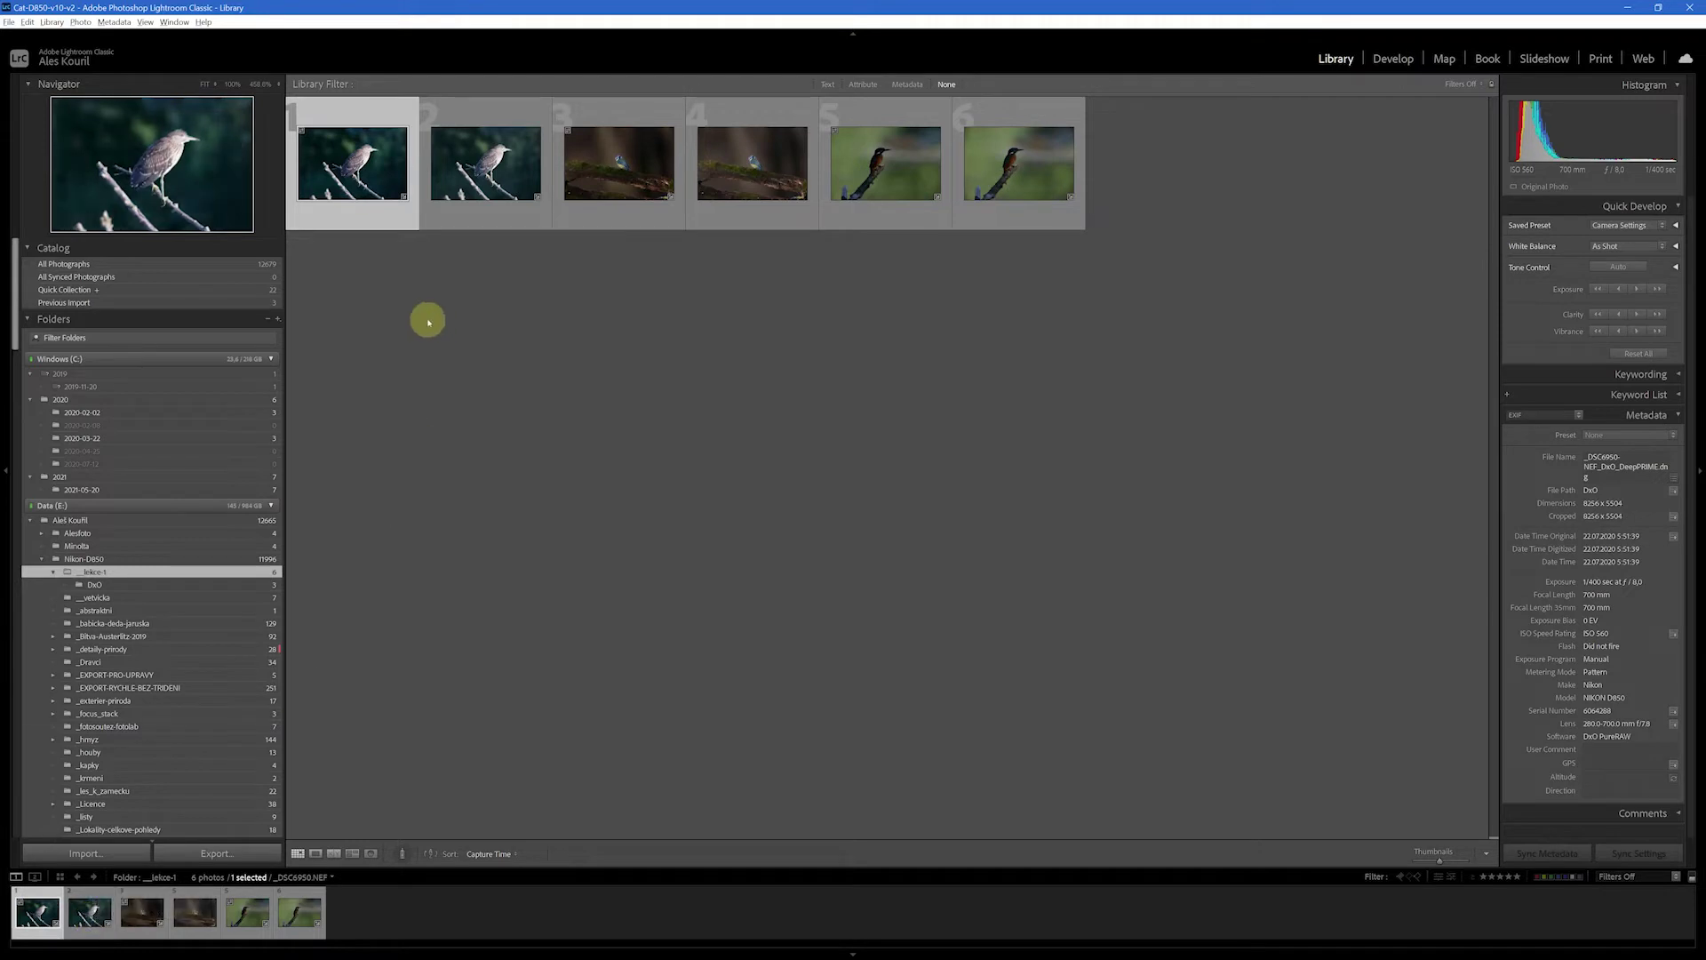
Compare the heron's DNG and original NEF feathers at 100%, then show the DNG whole at Fit.
double_click(478, 157)
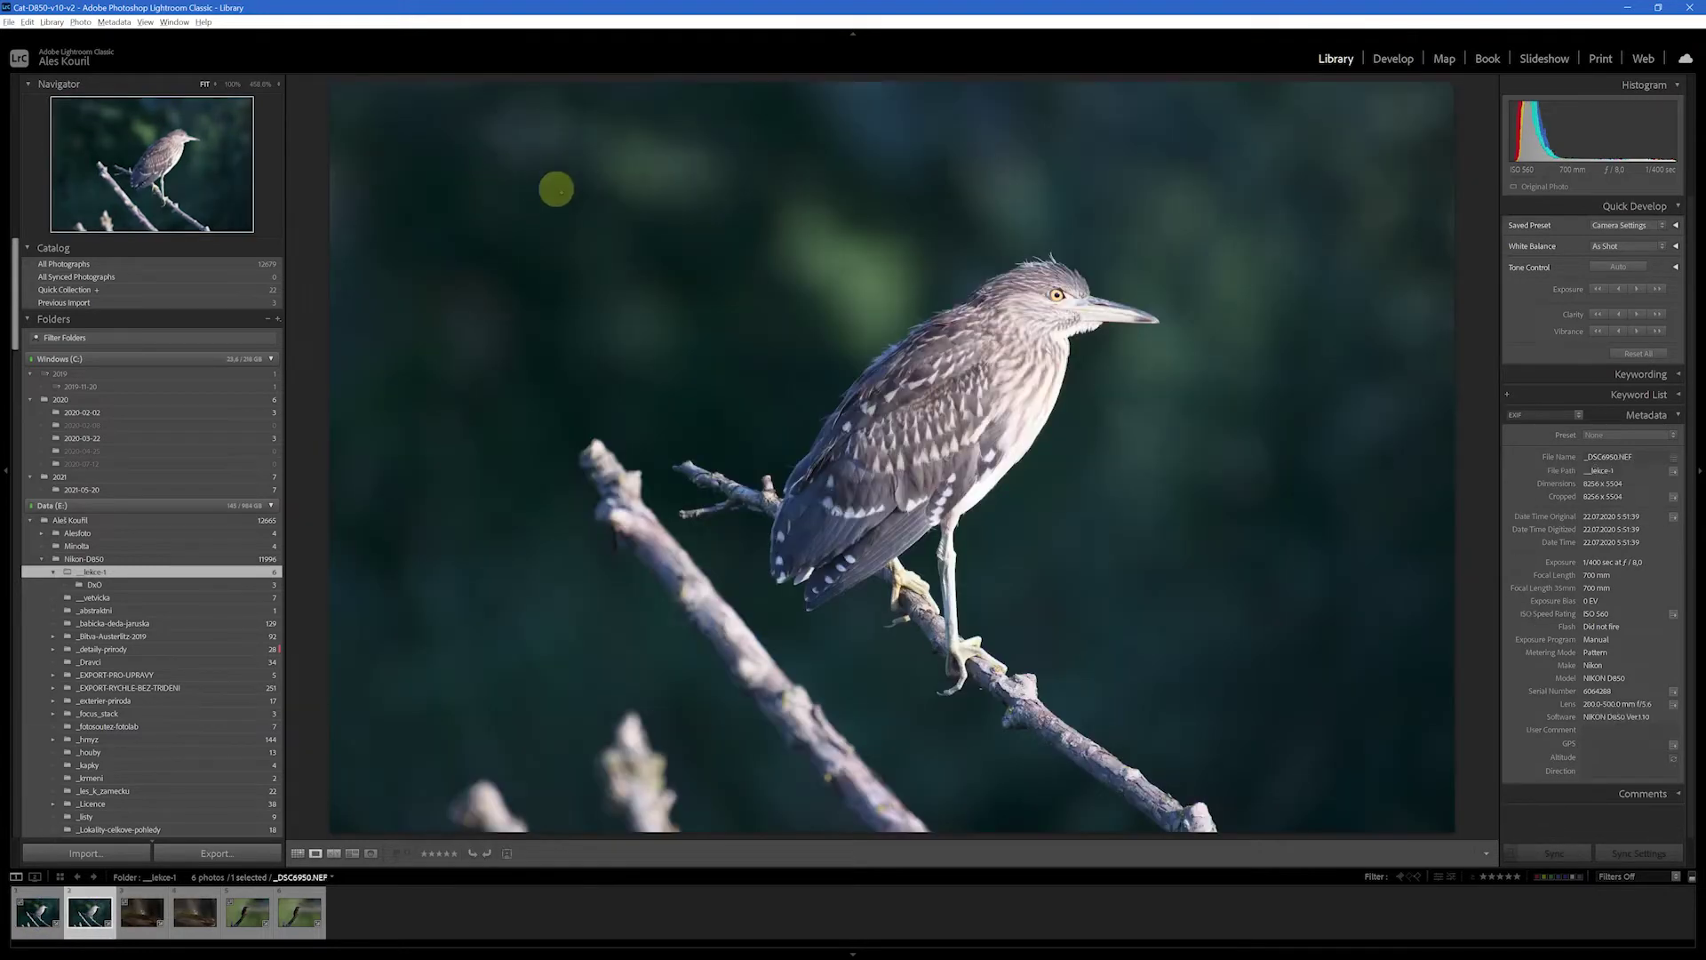
click(990, 360)
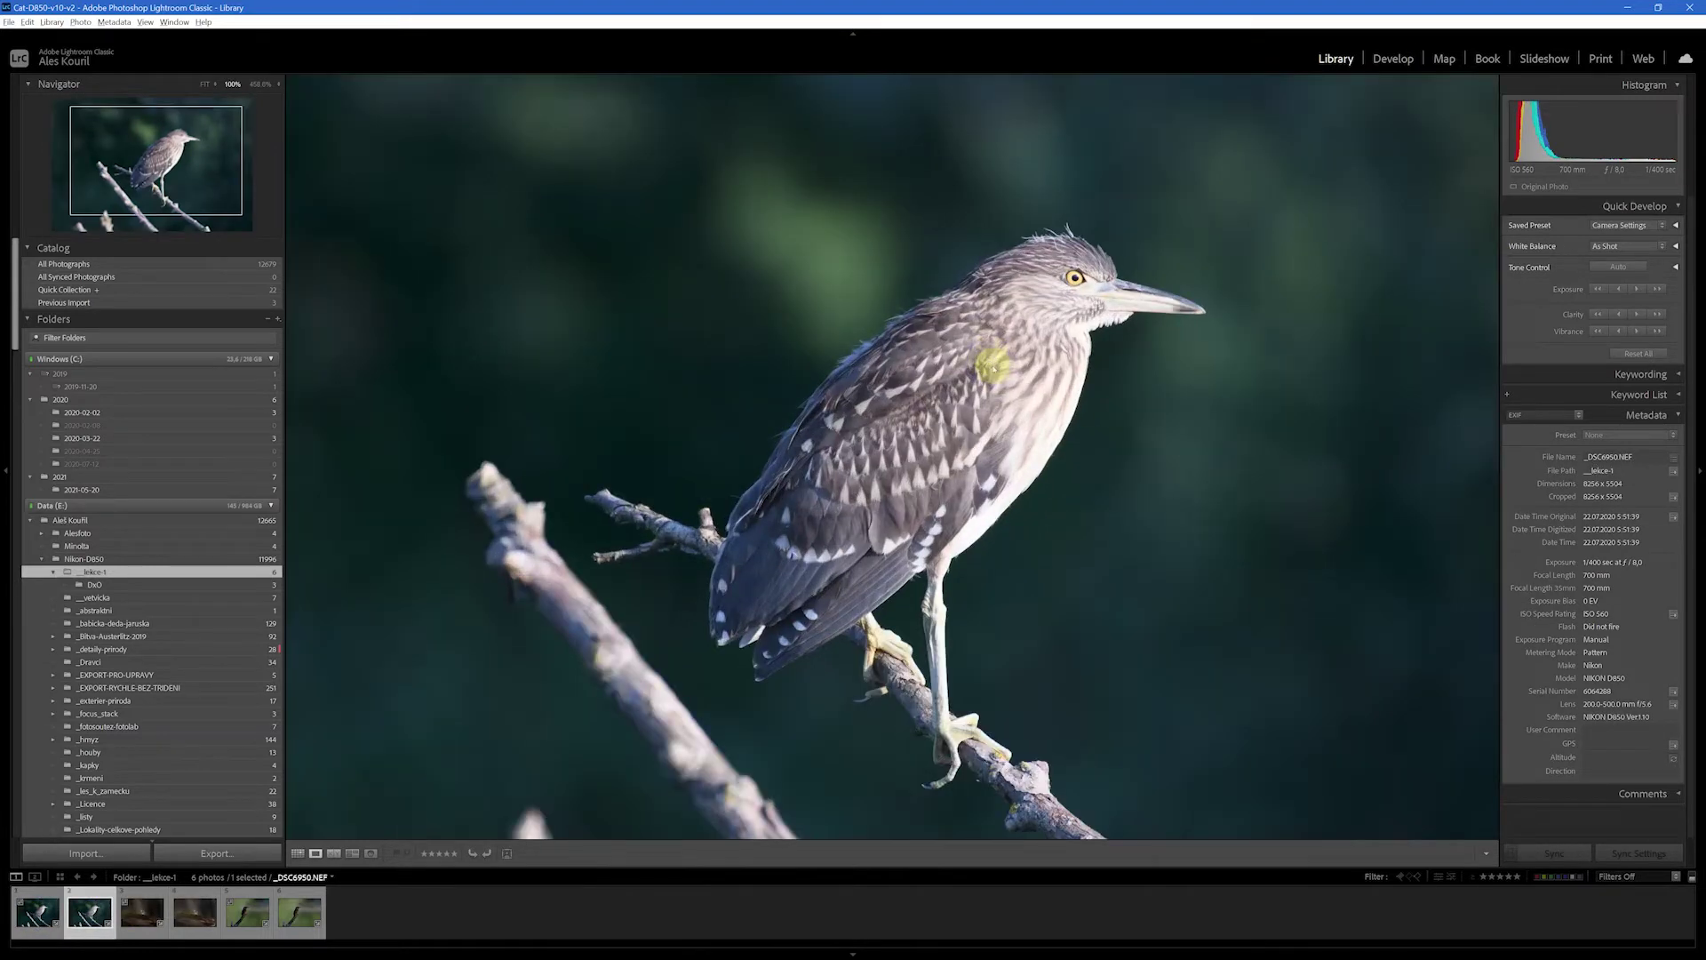
click(978, 380)
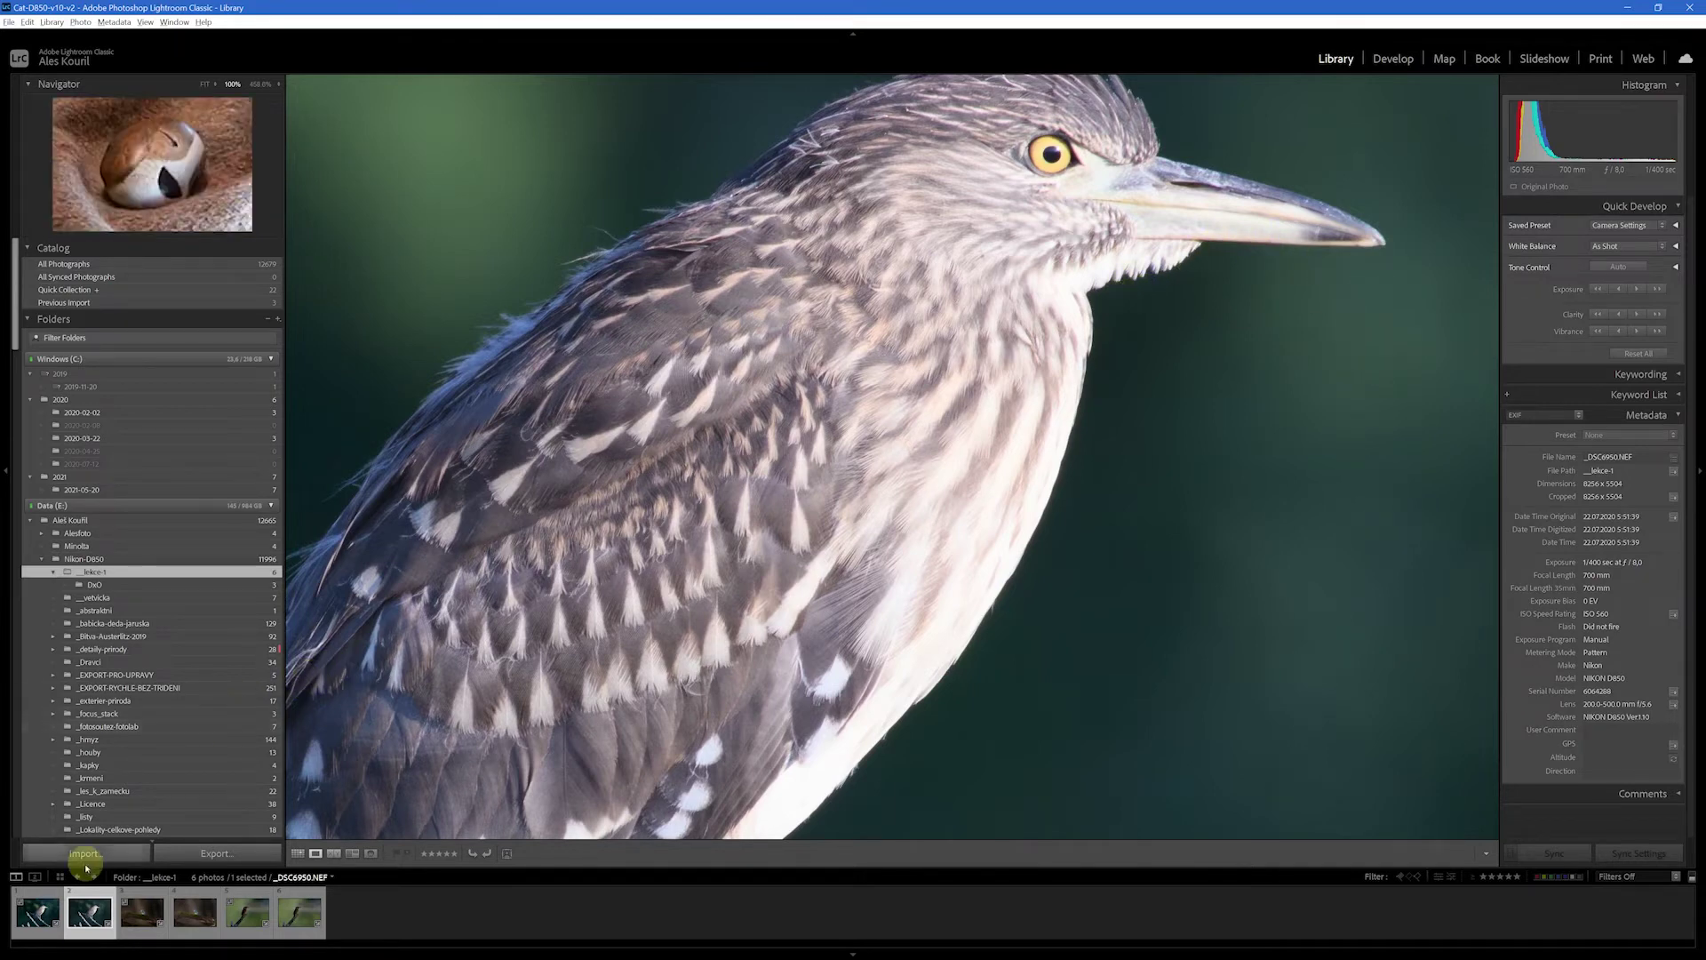
click(39, 921)
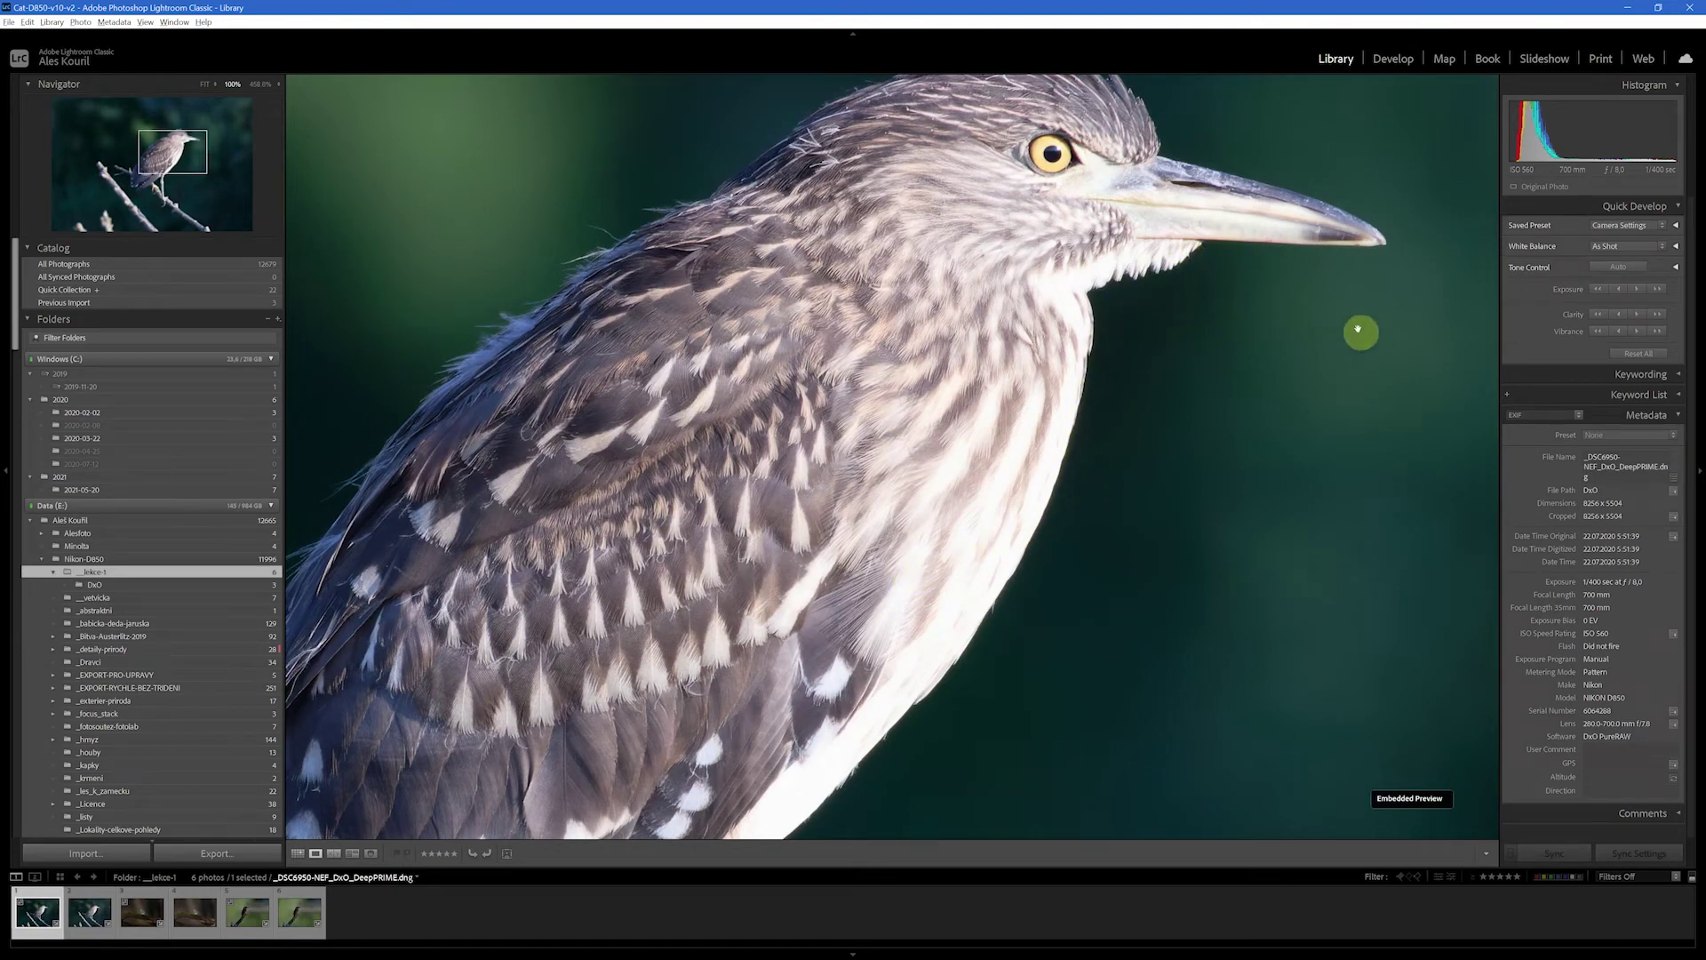
click(55, 933)
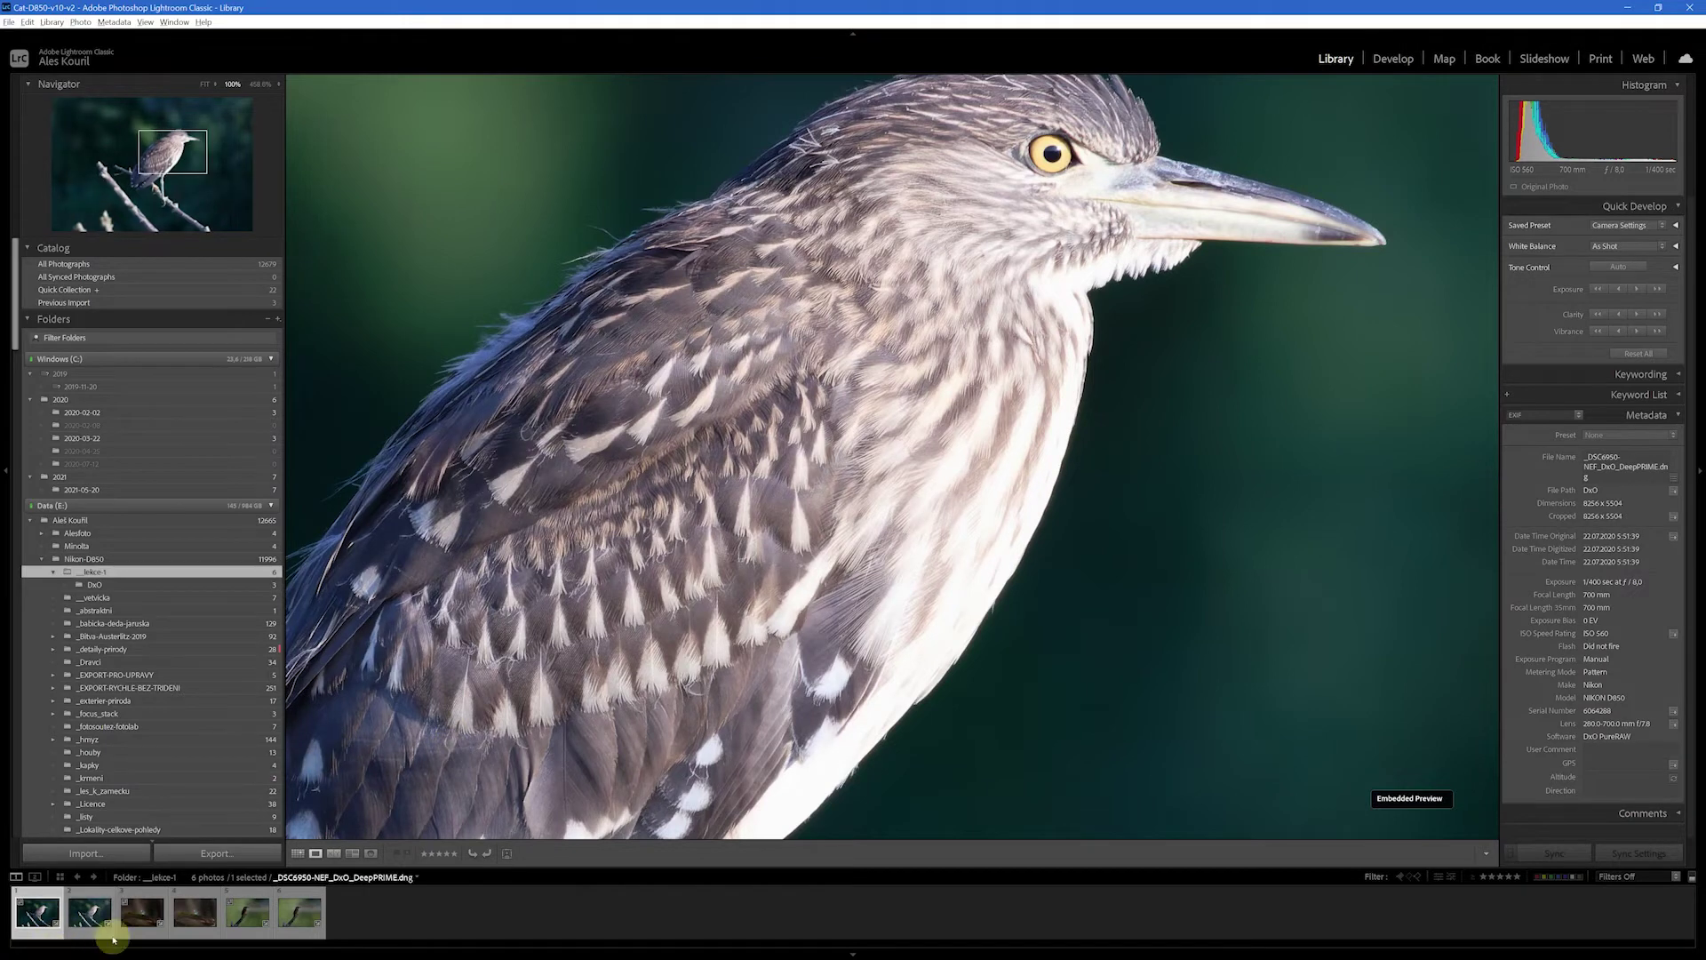
click(75, 921)
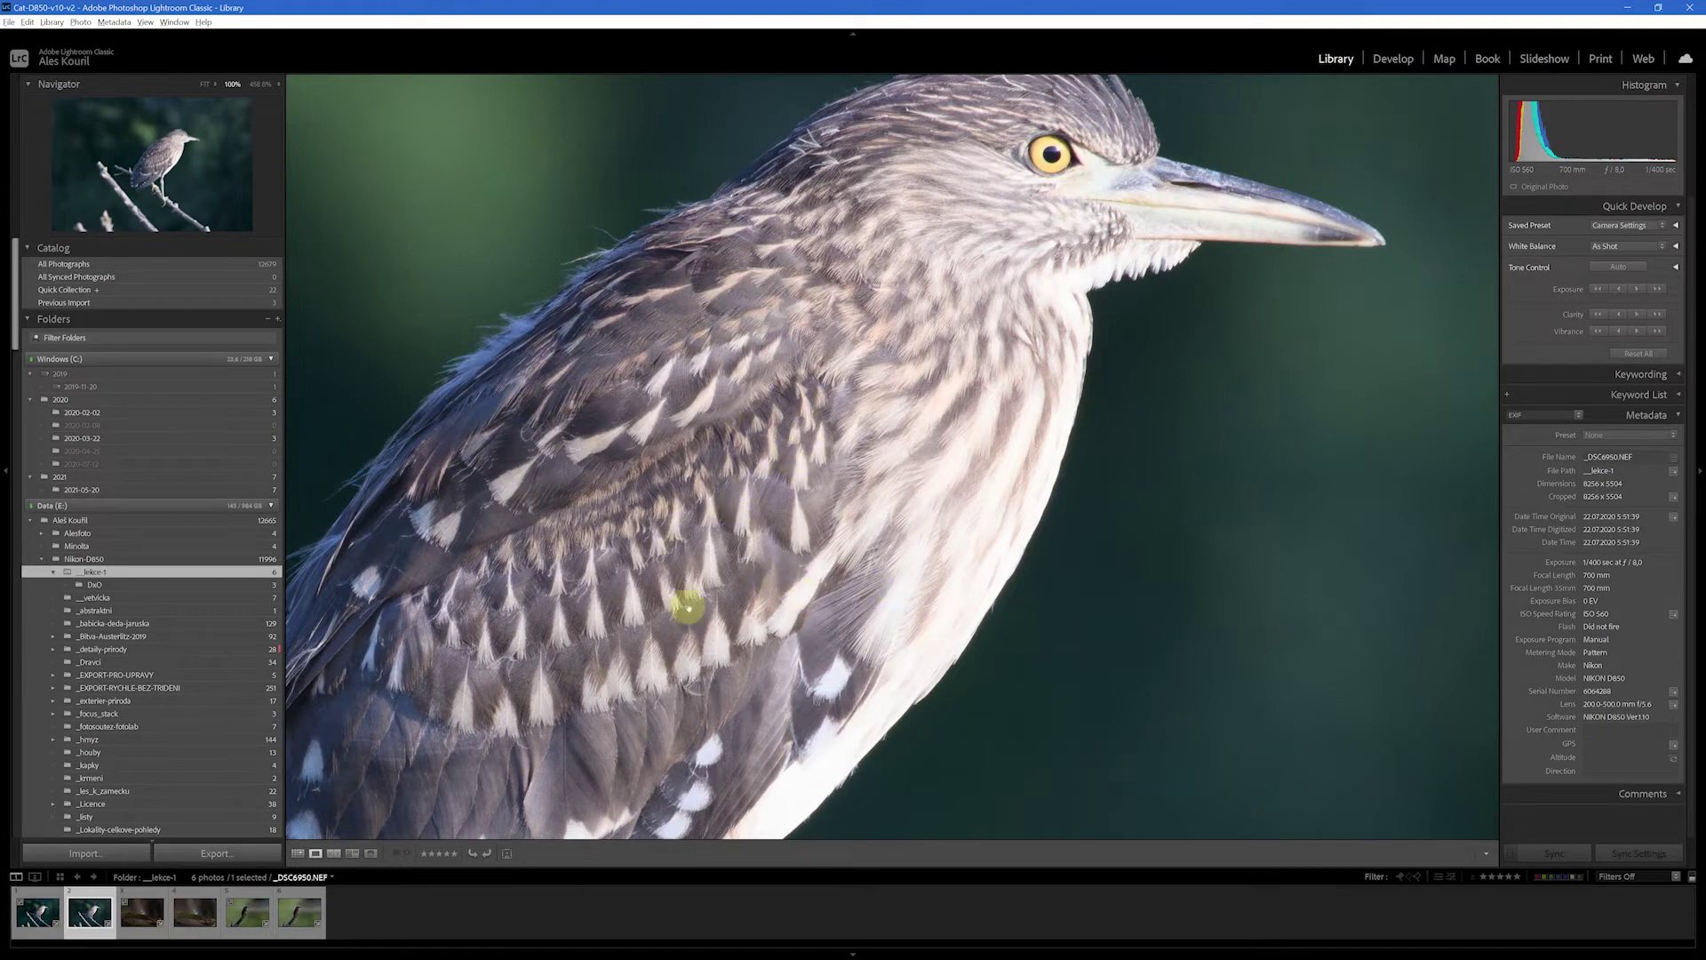
mouse_move(38, 912)
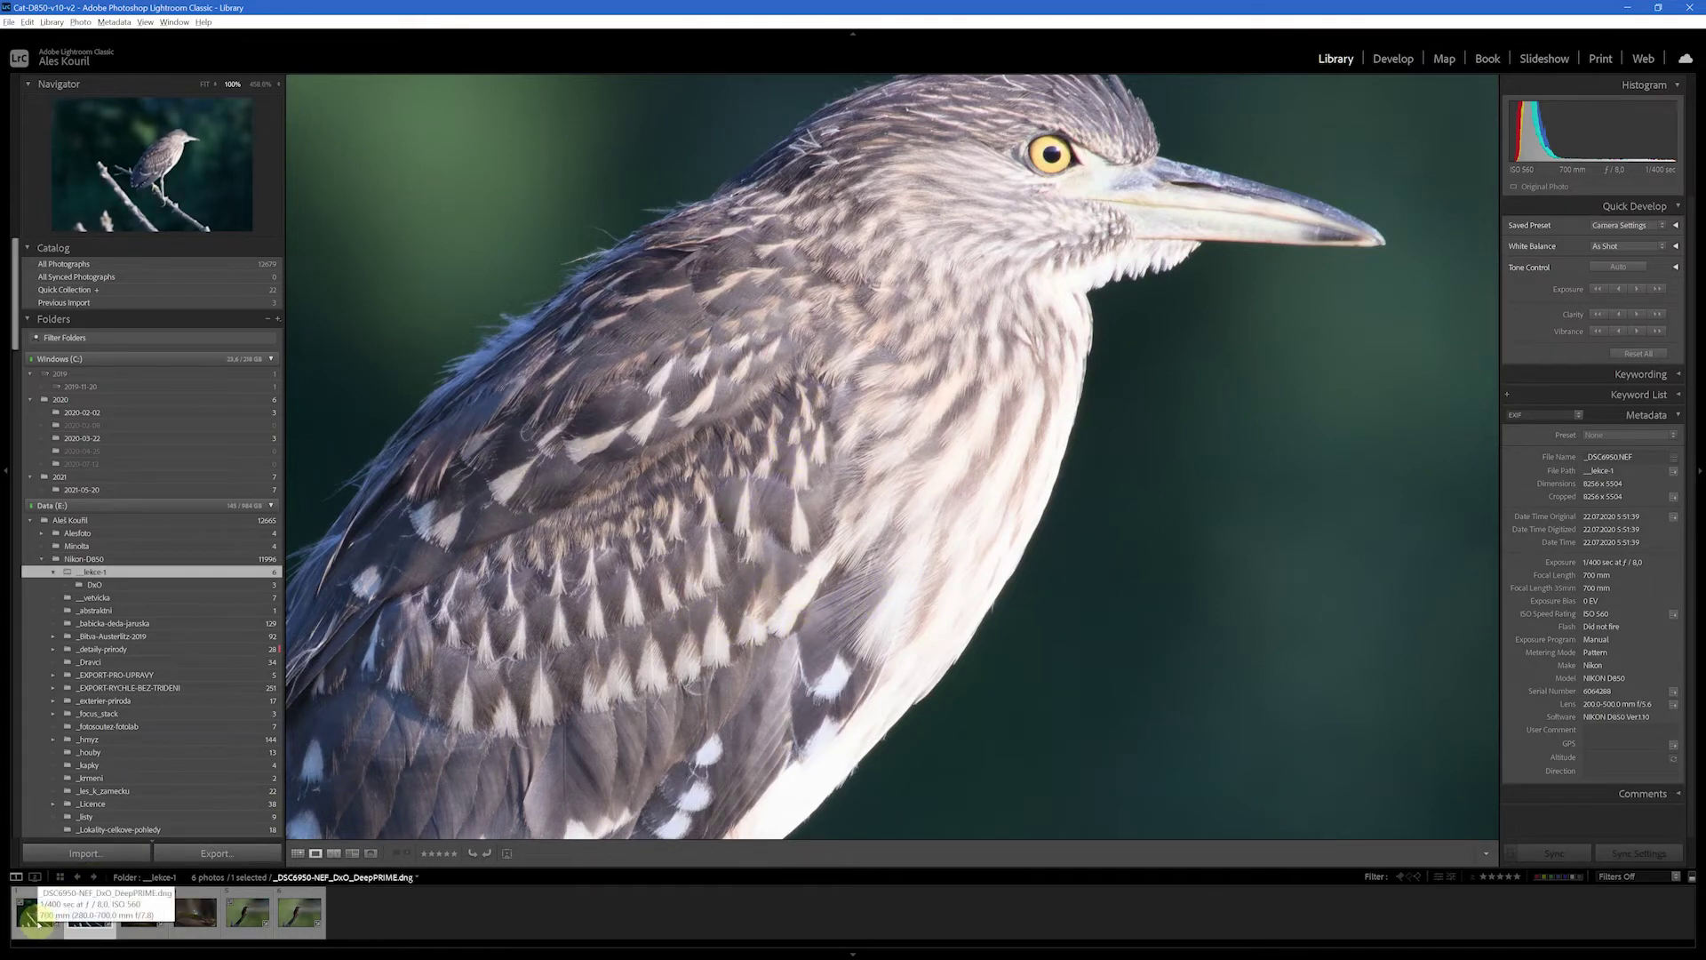
click(38, 924)
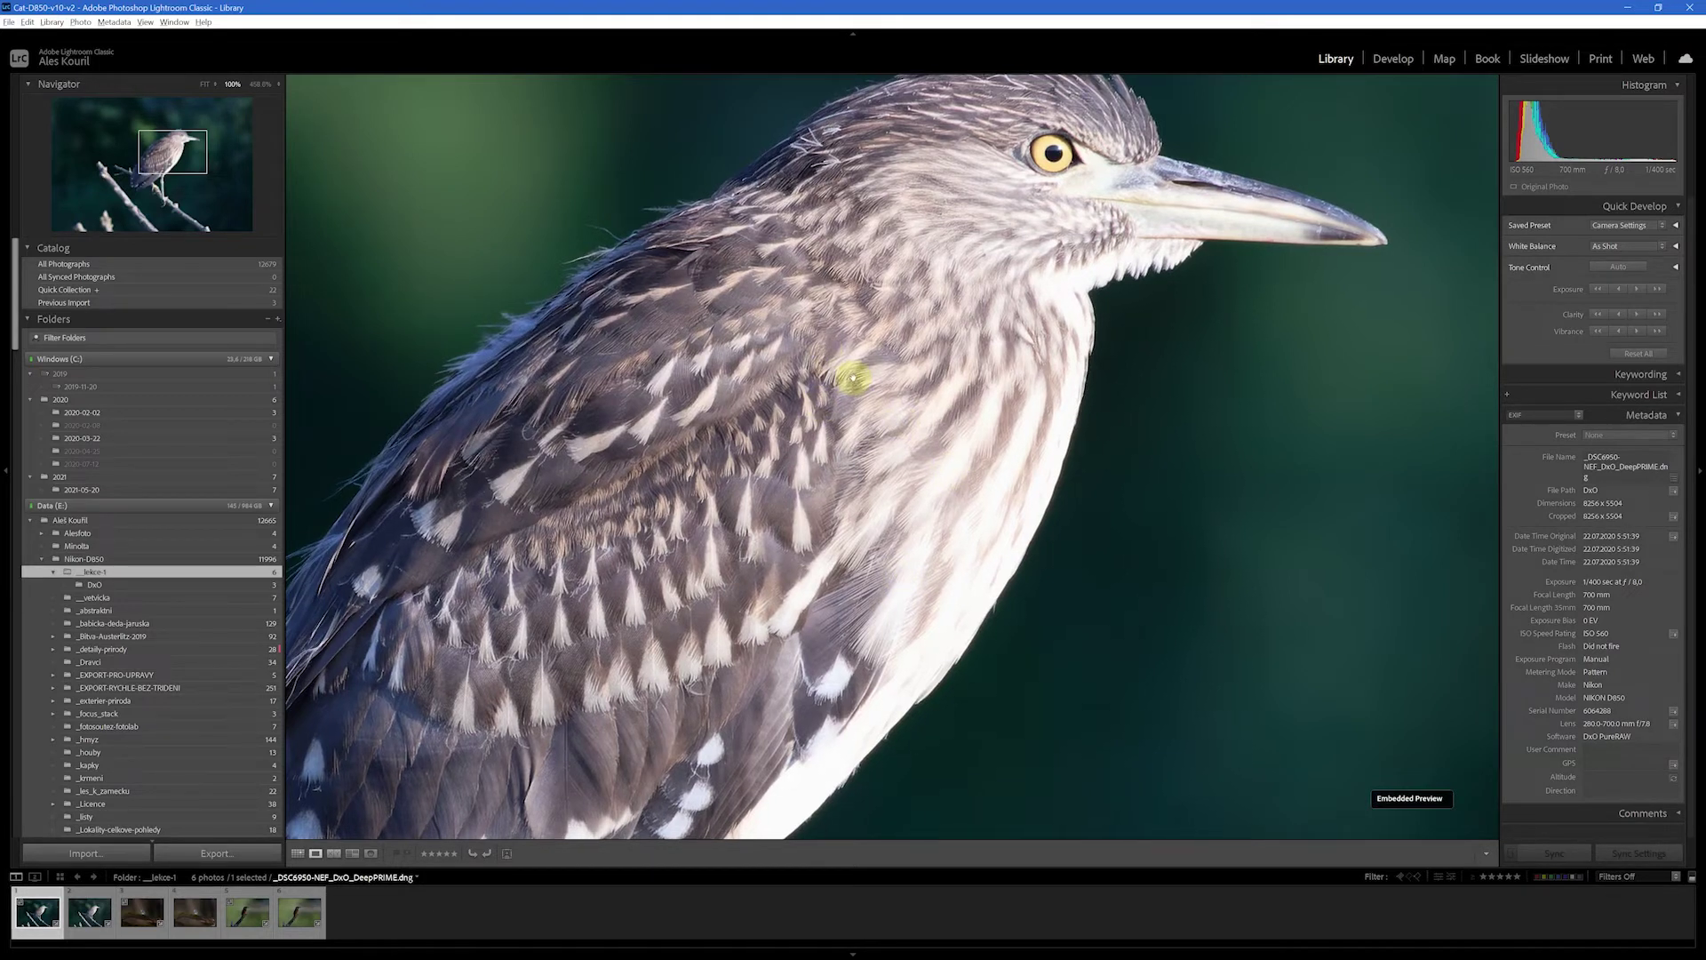
click(852, 378)
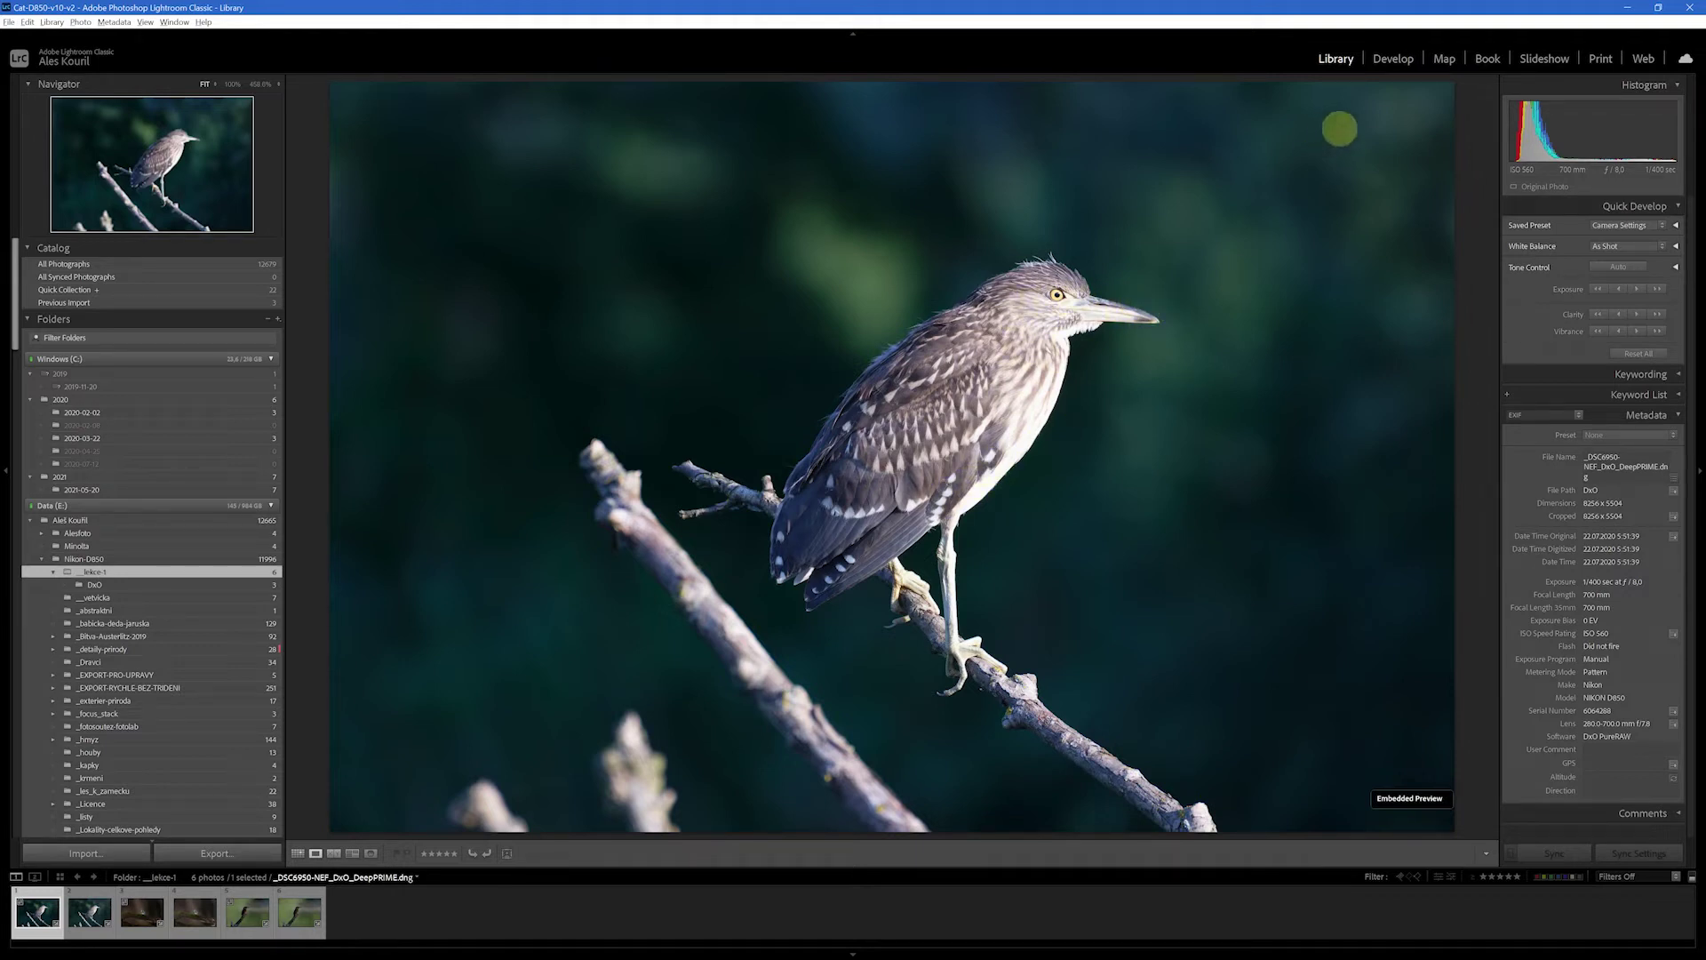
In Develop, crop the heron tighter from the top-left corner and reposition the bird in the frame.
click(1391, 58)
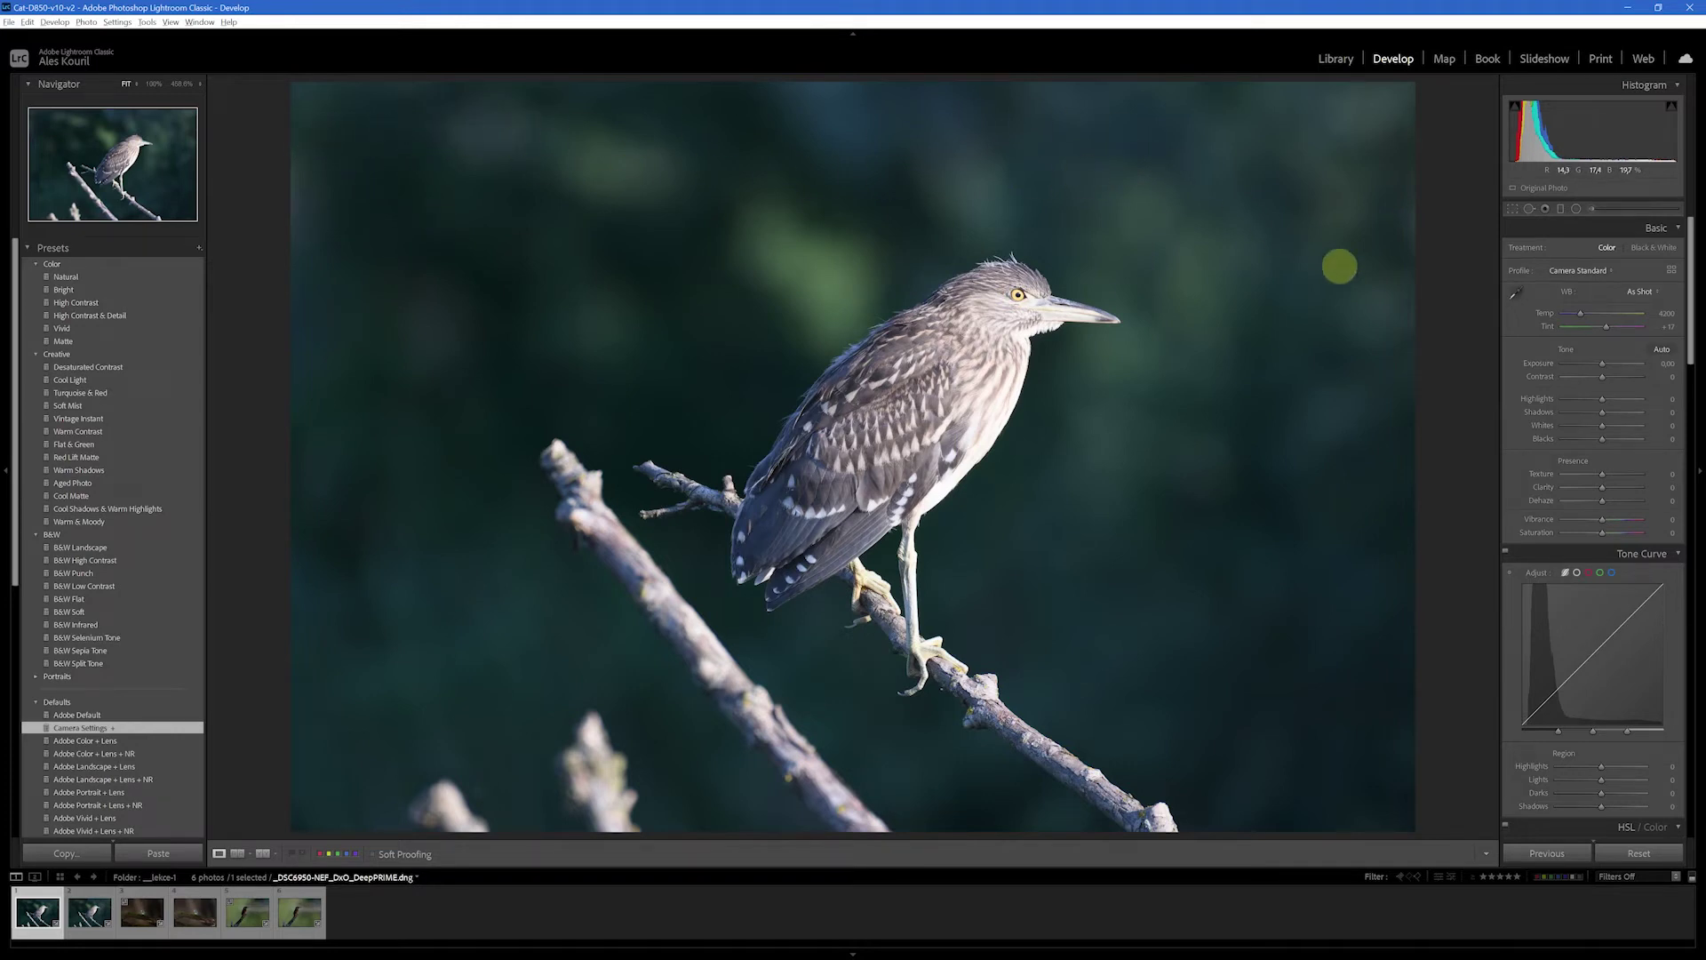
click(1513, 209)
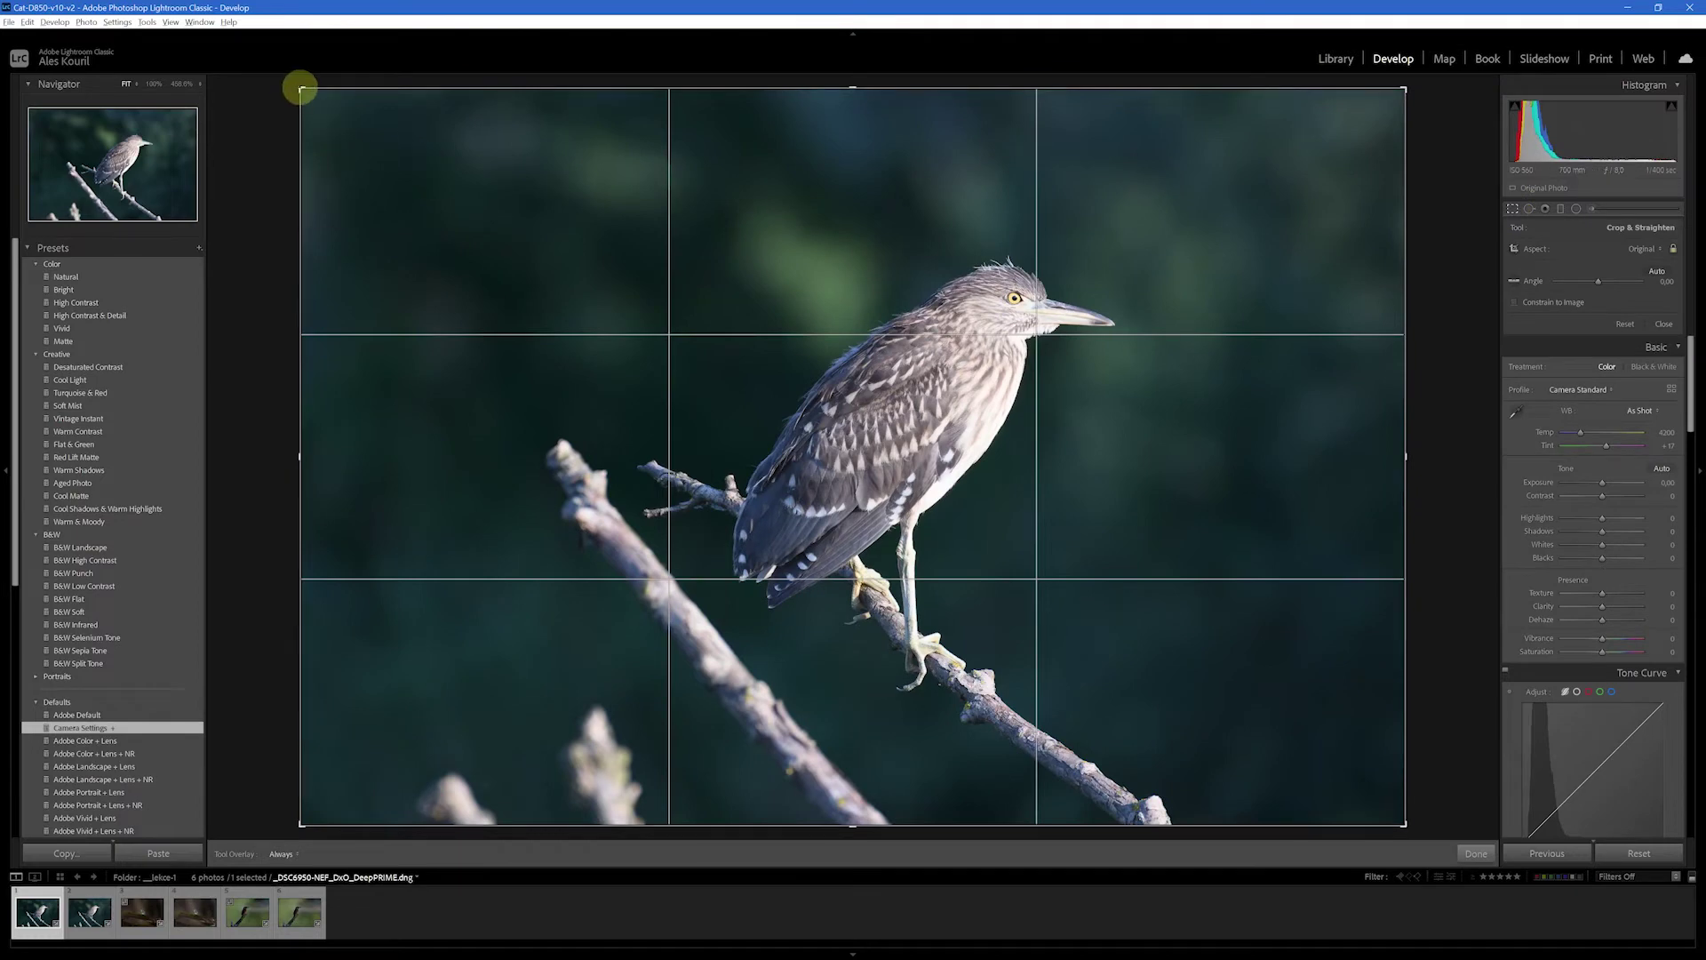
drag(301, 88, 316, 98)
drag(351, 121, 381, 127)
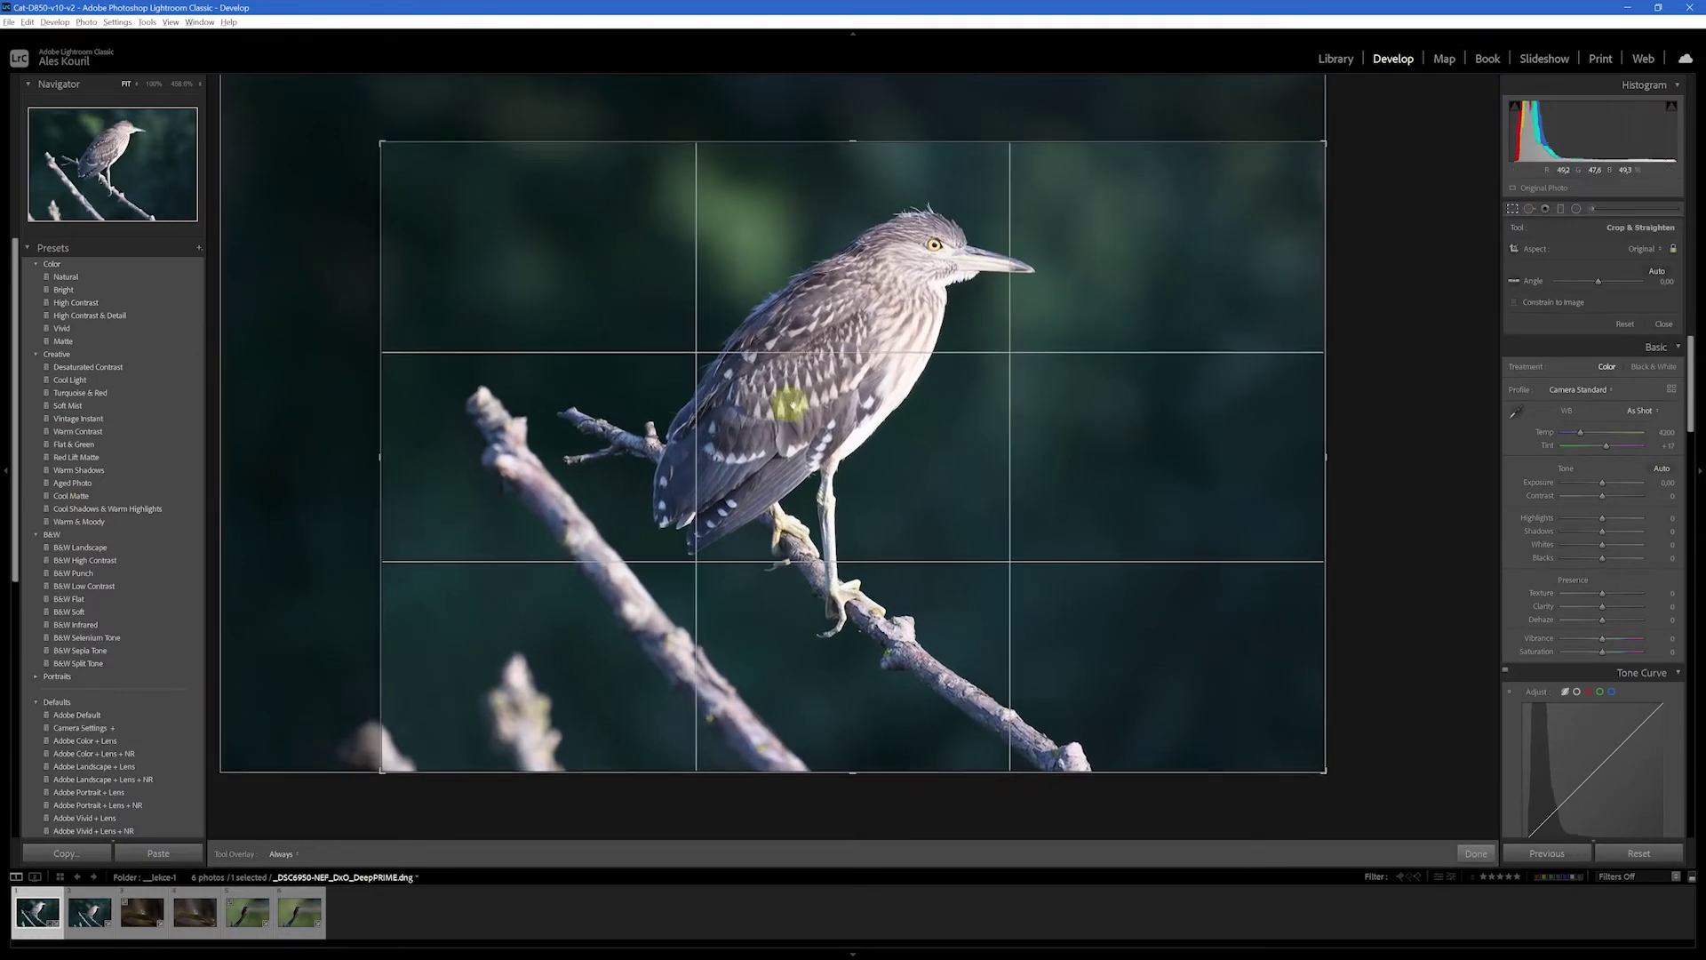
mouse_move(821, 388)
mouse_down()
mouse_move(971, 381)
mouse_move(583, 367)
mouse_up()
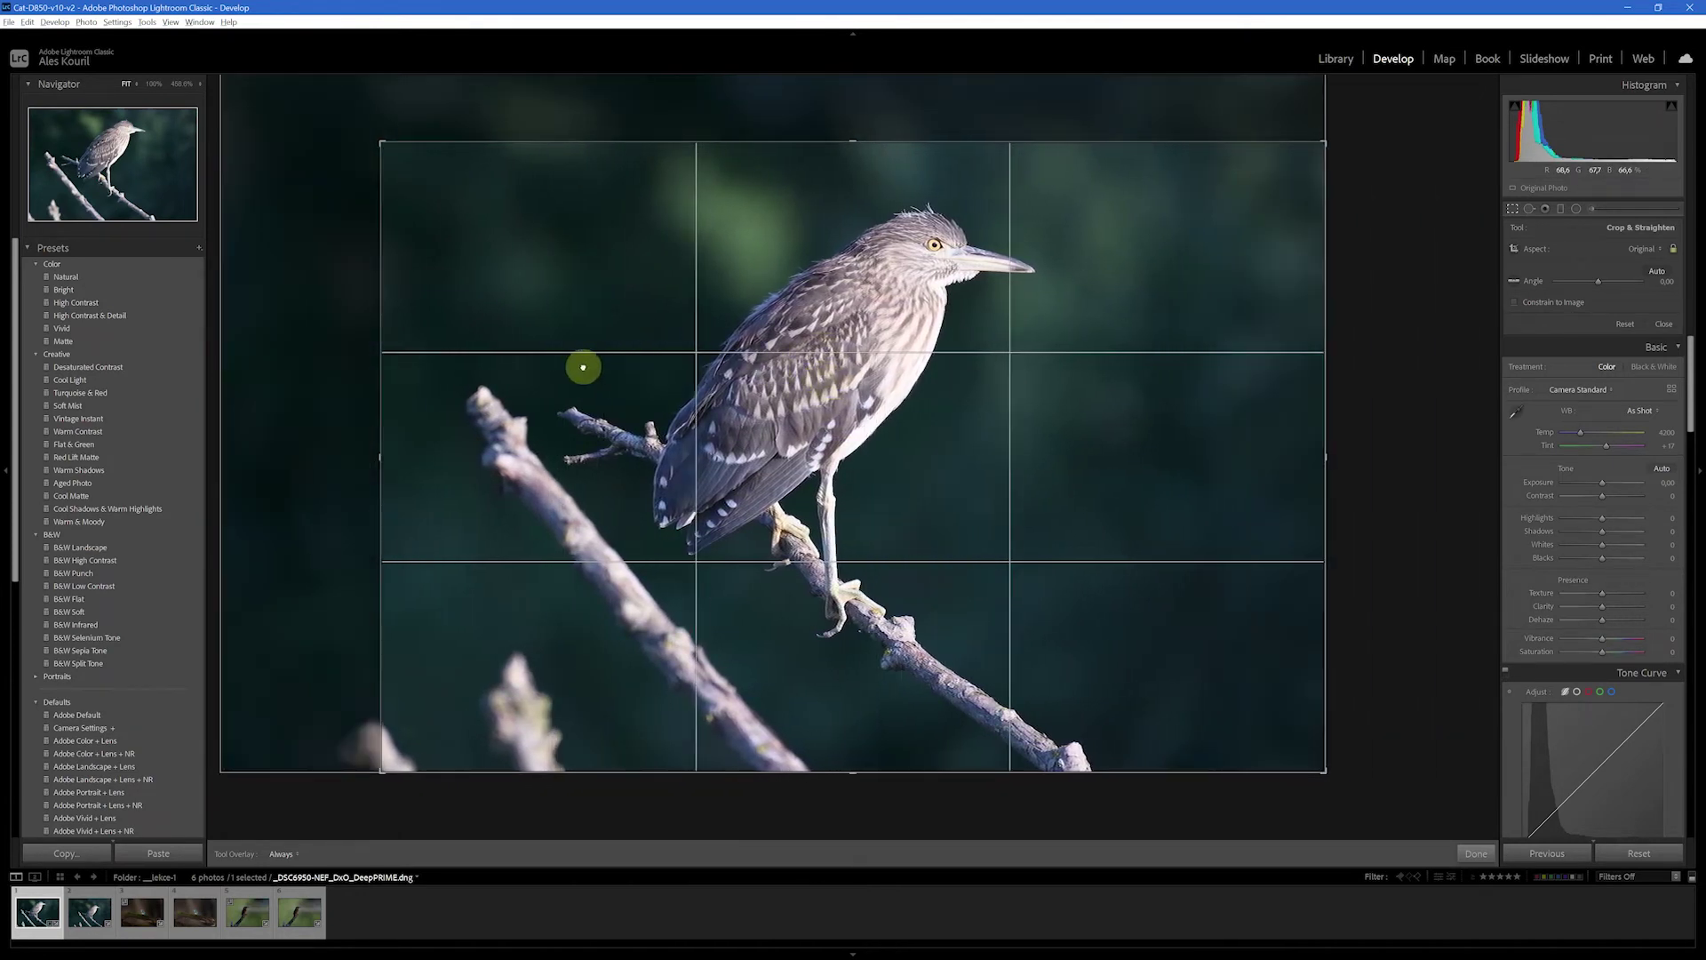
mouse_move(805, 382)
mouse_down()
mouse_move(842, 388)
mouse_move(849, 435)
mouse_move(848, 421)
mouse_up()
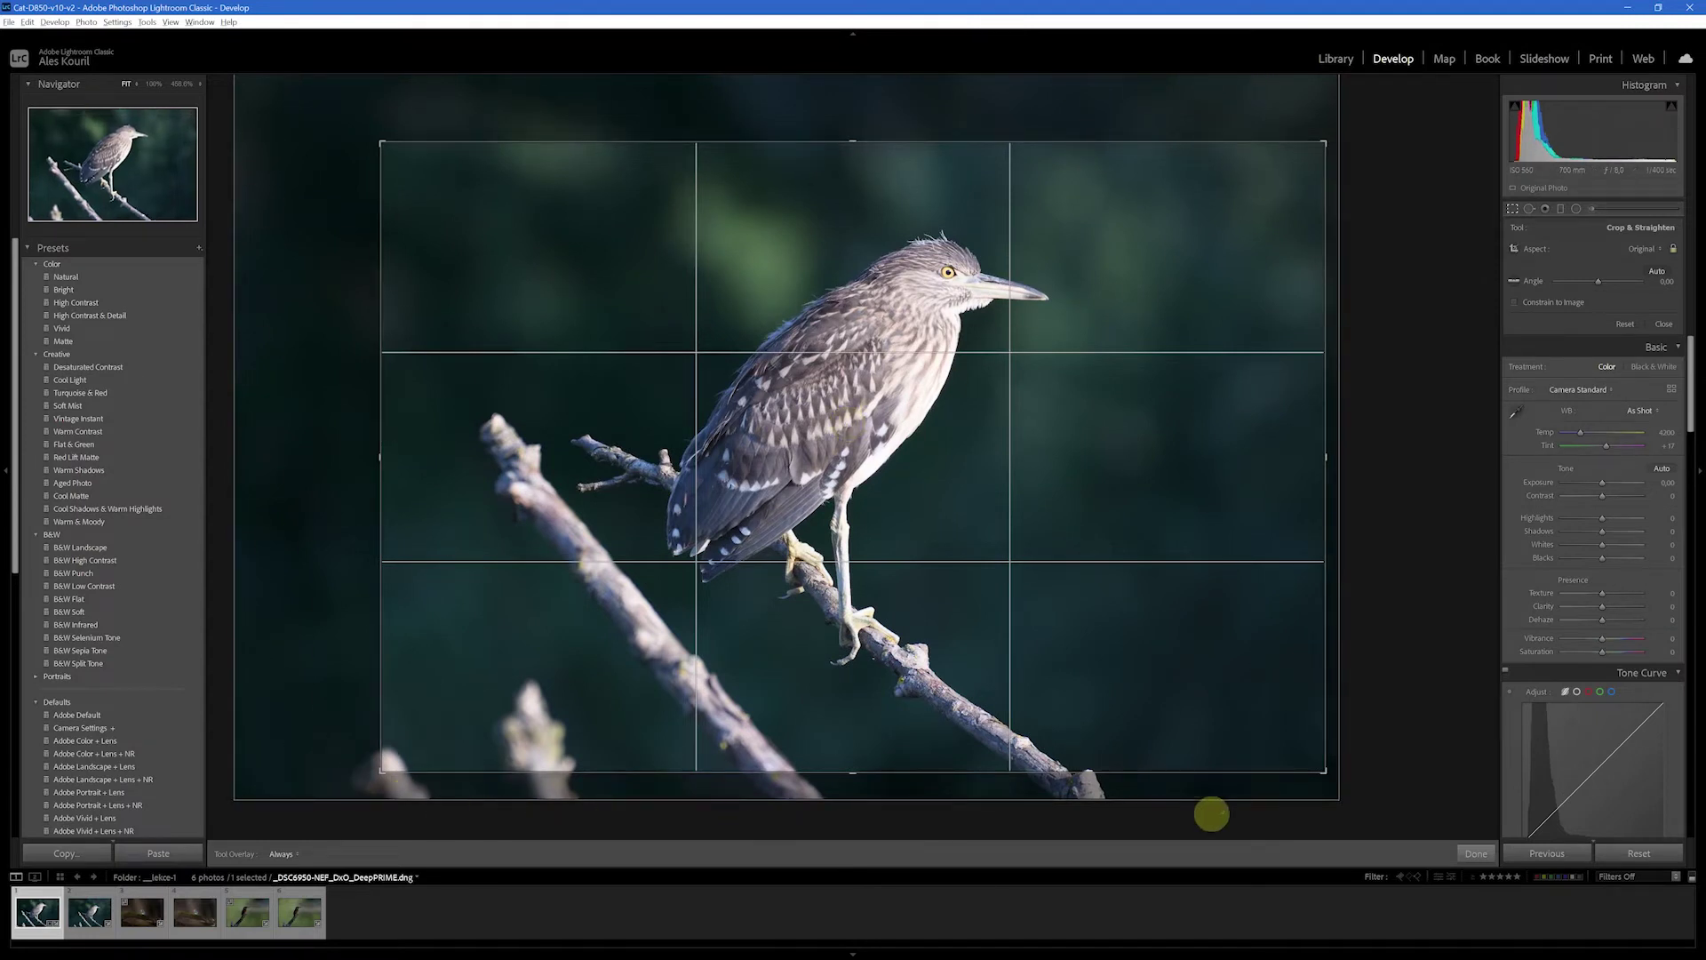
click(1512, 211)
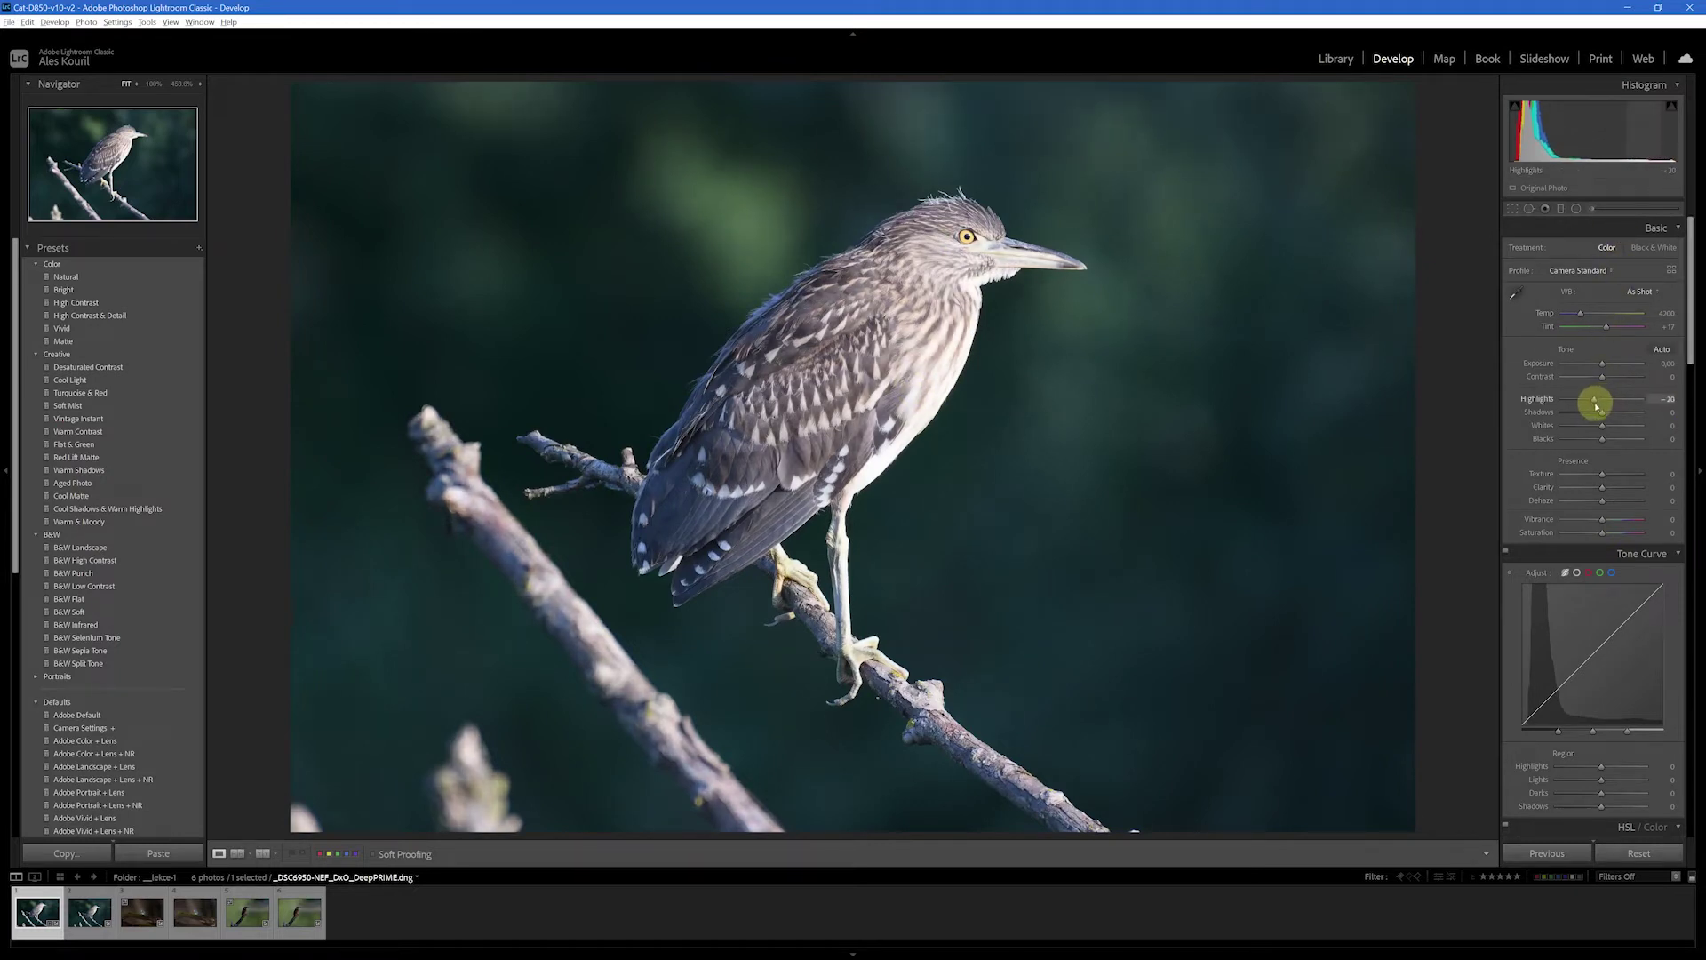
Pull the heron's Highlights to -100 and lift its dark tones, checking head, chest and back at 100%.
drag(1597, 405, 1548, 409)
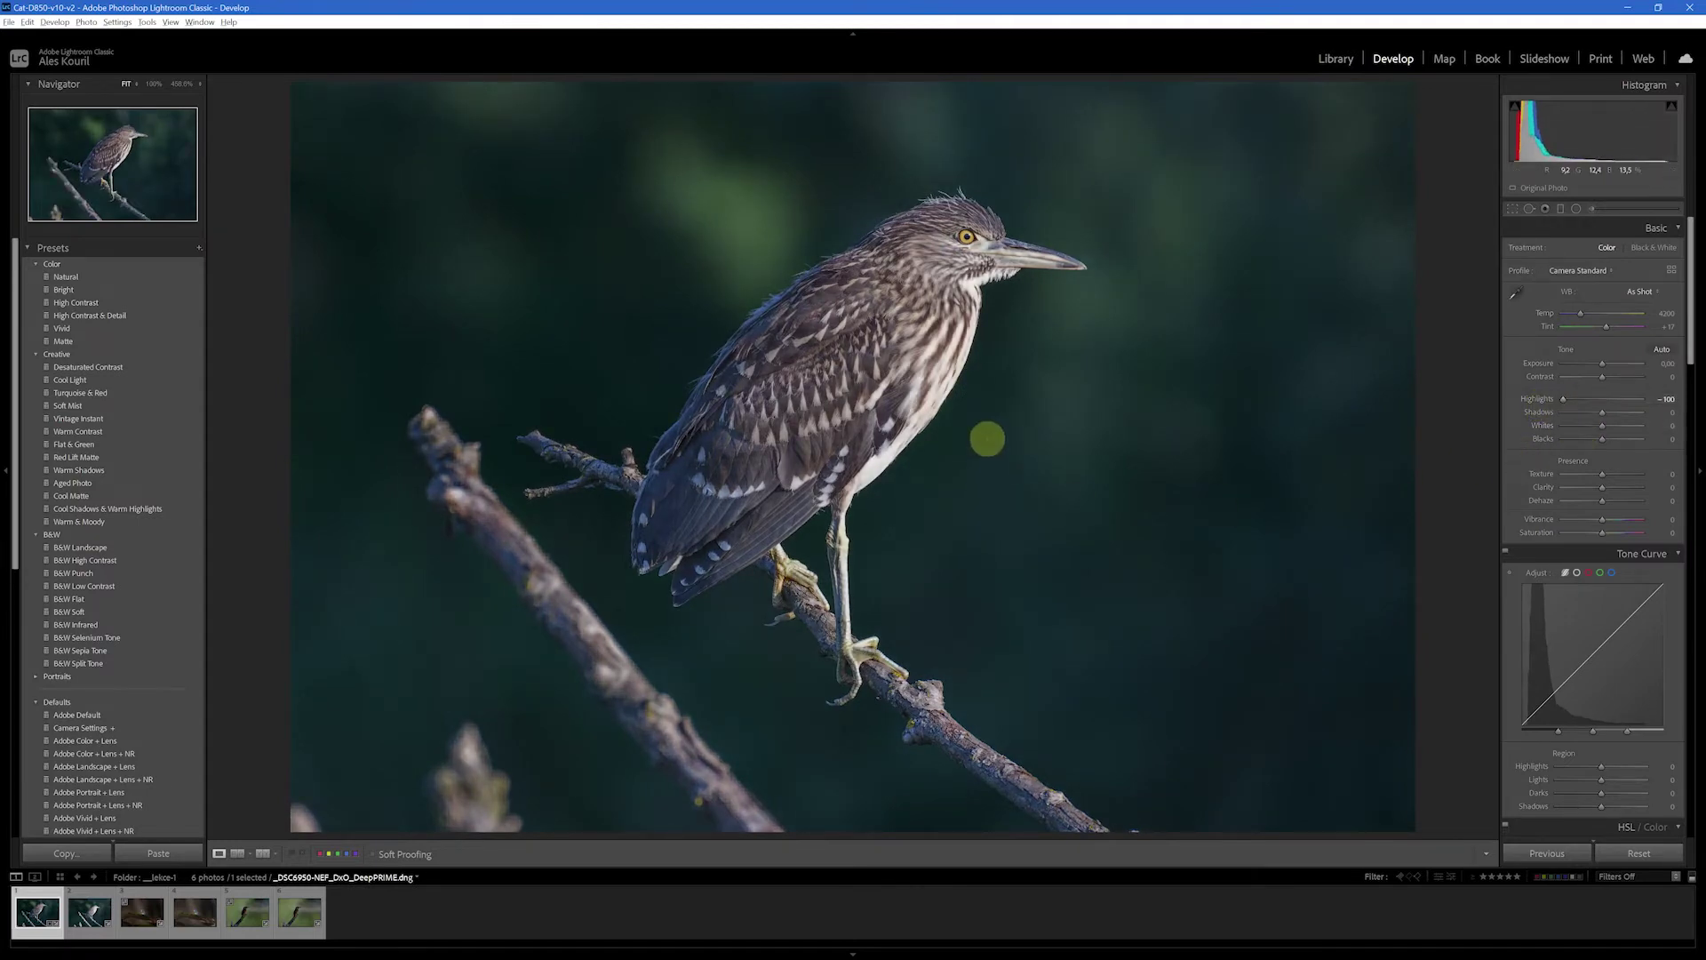
click(920, 308)
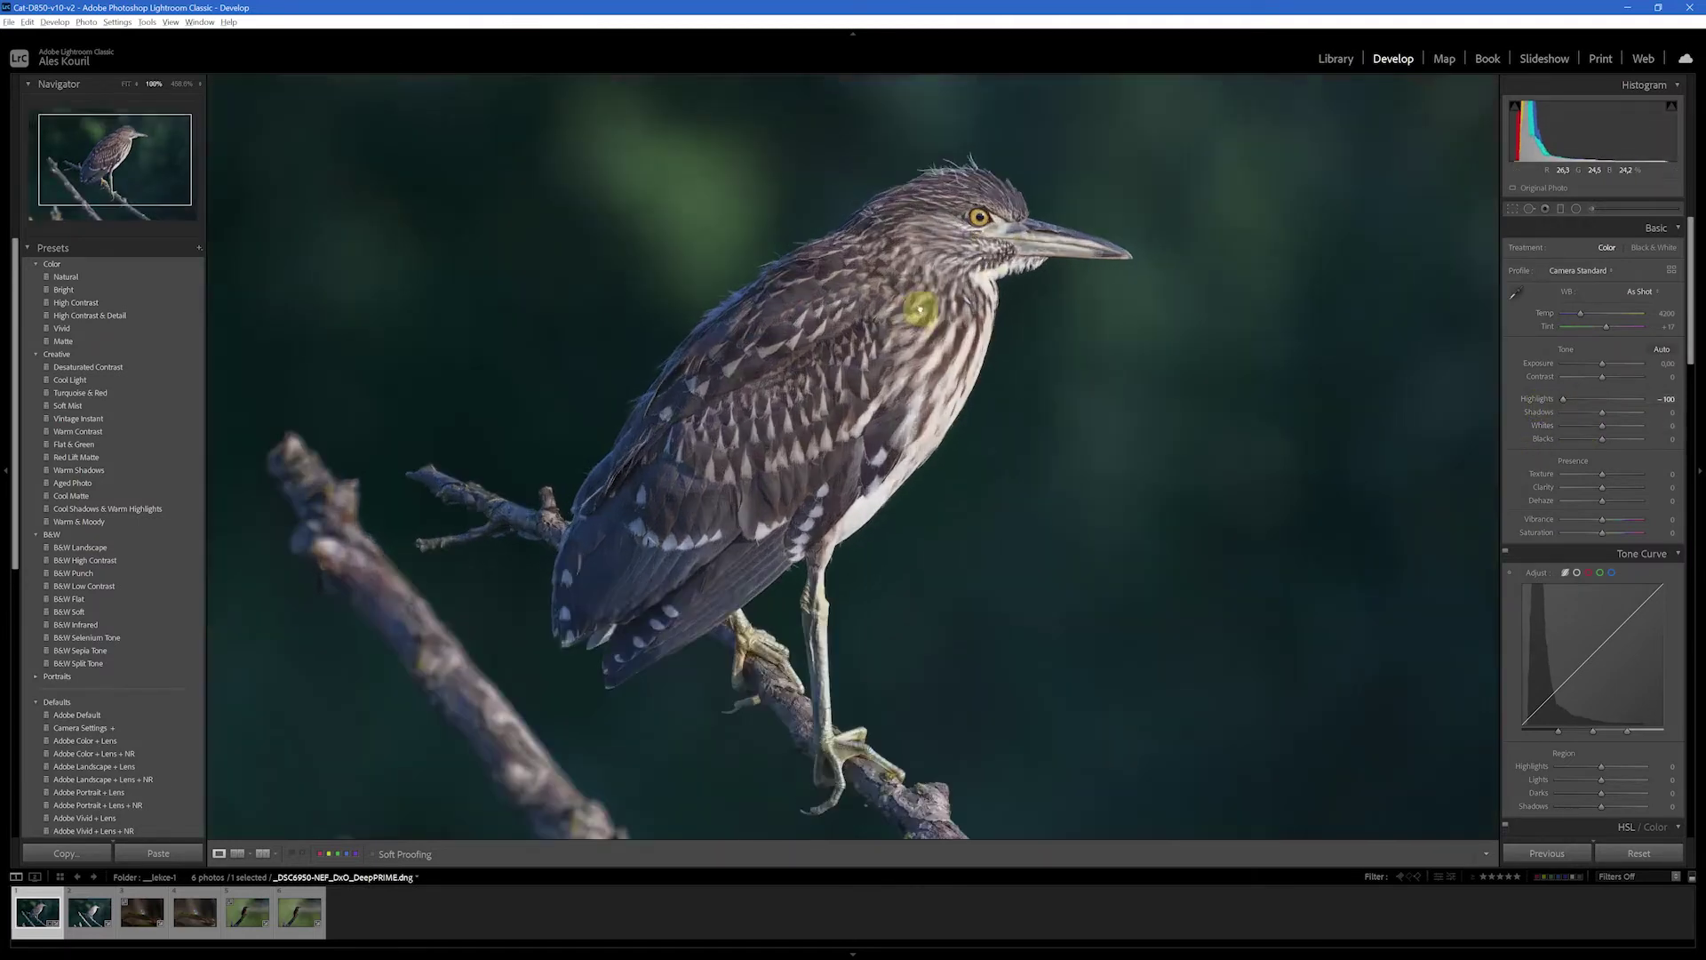
drag(948, 328, 943, 399)
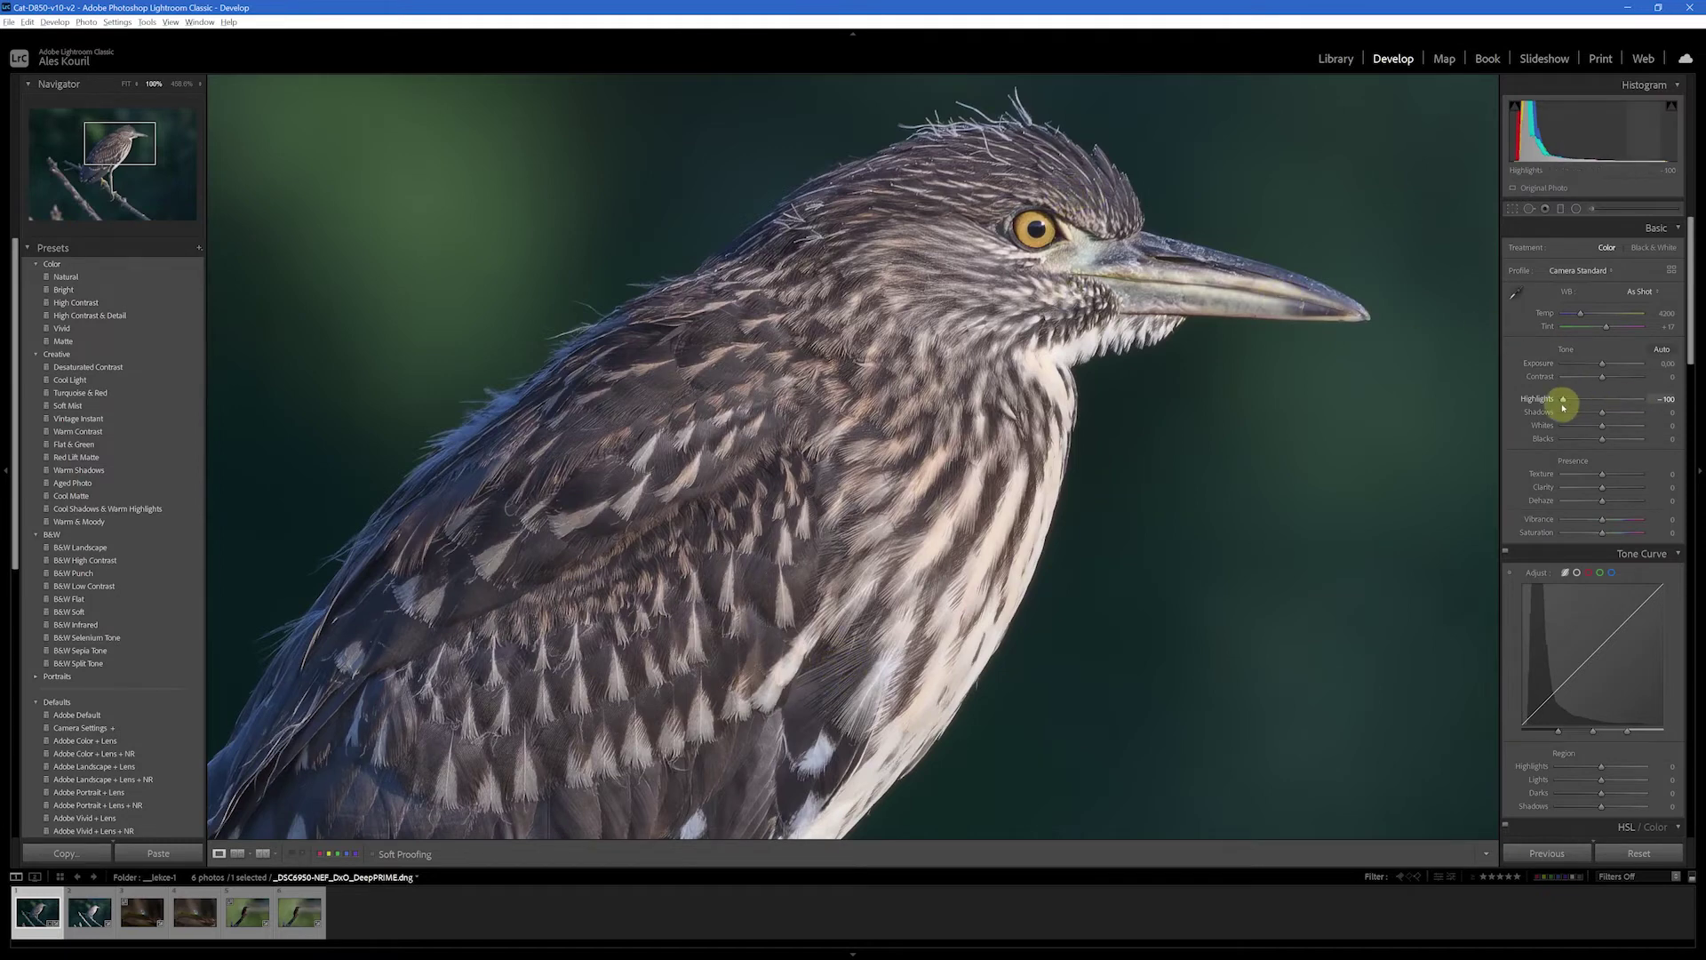
mouse_move(1593, 401)
mouse_down()
mouse_move(1611, 402)
mouse_move(1536, 403)
mouse_up()
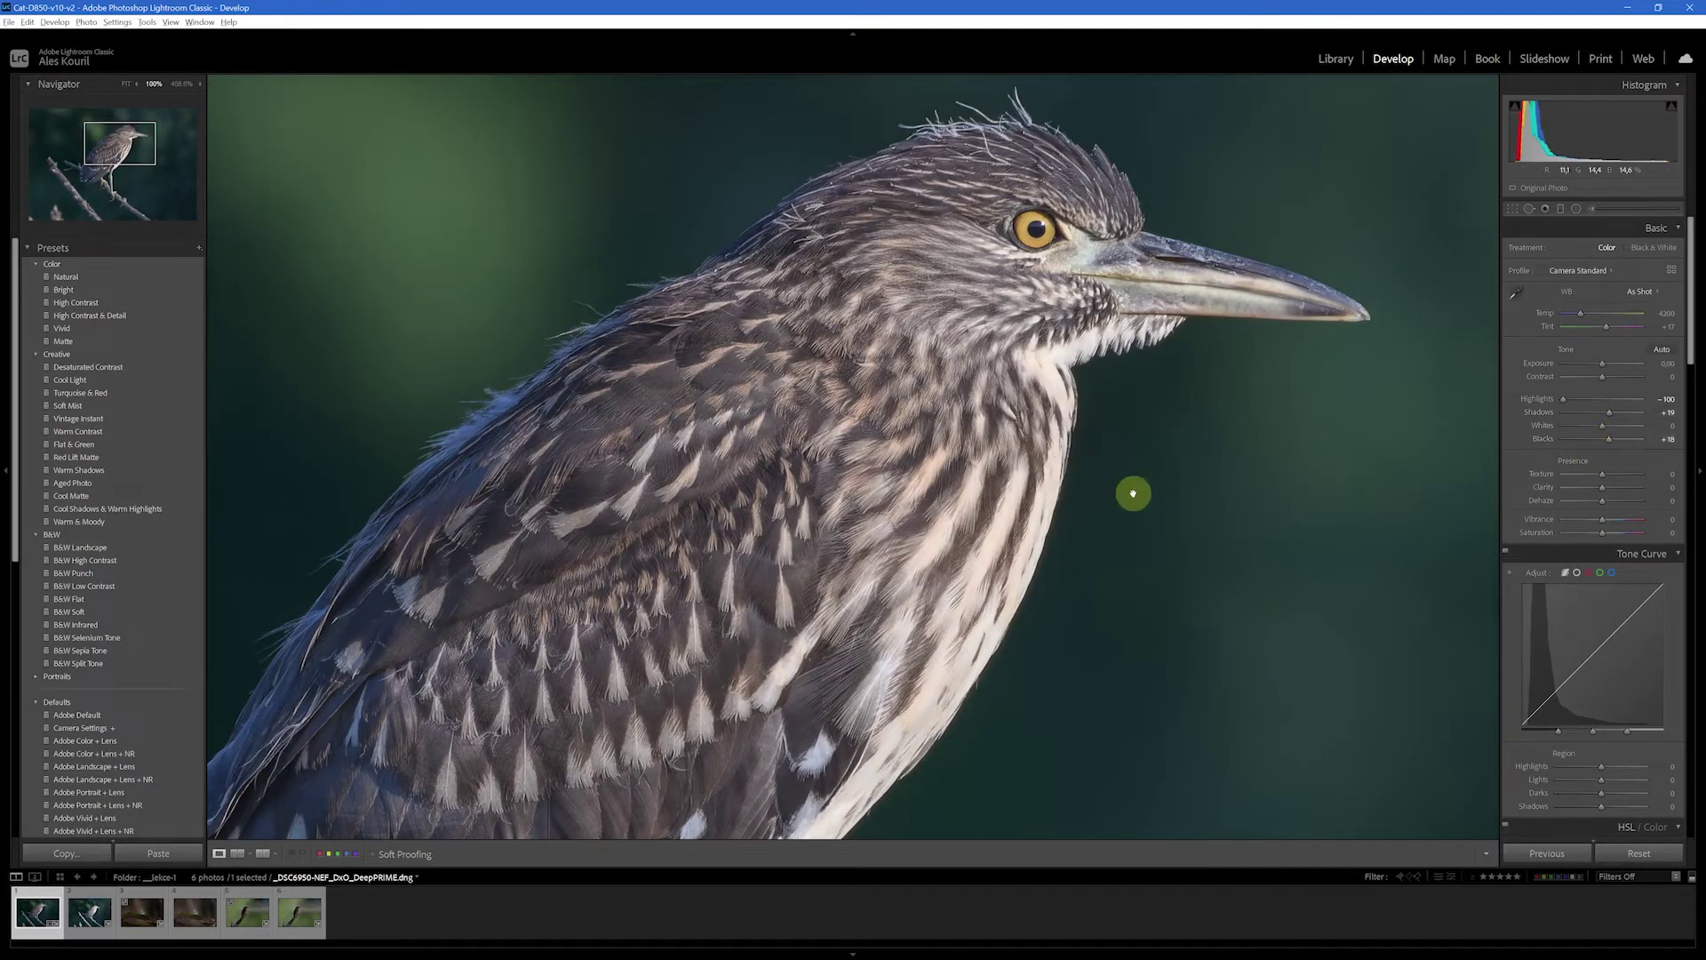
click(972, 506)
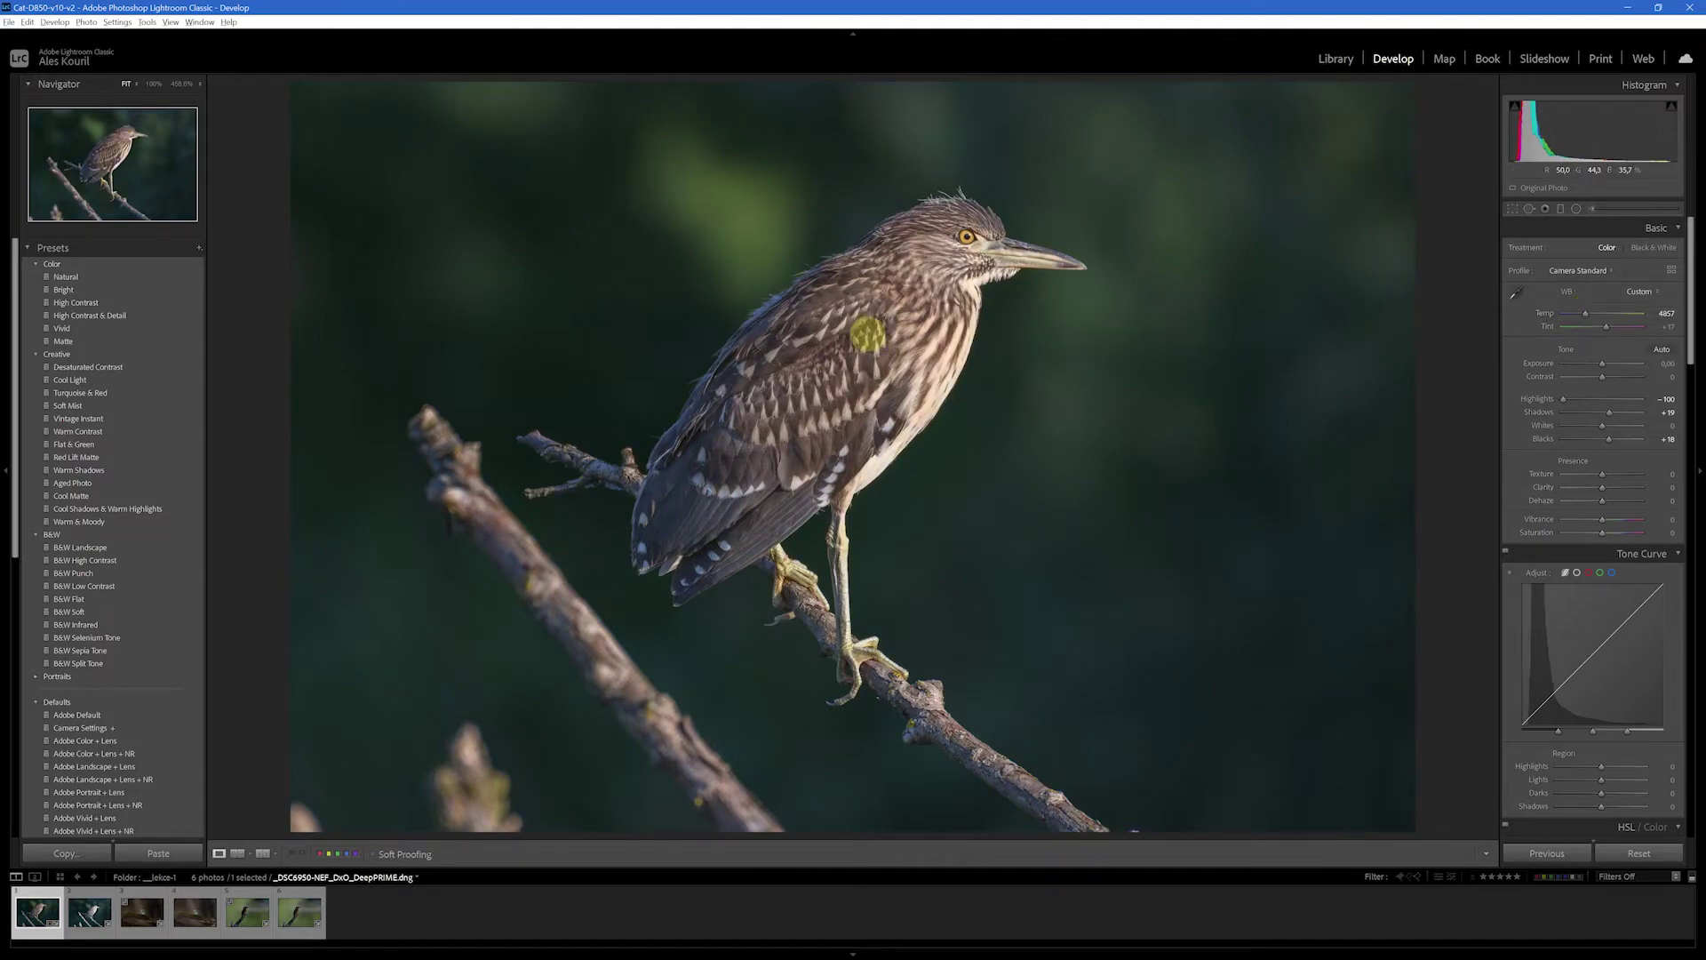
drag(868, 334, 898, 473)
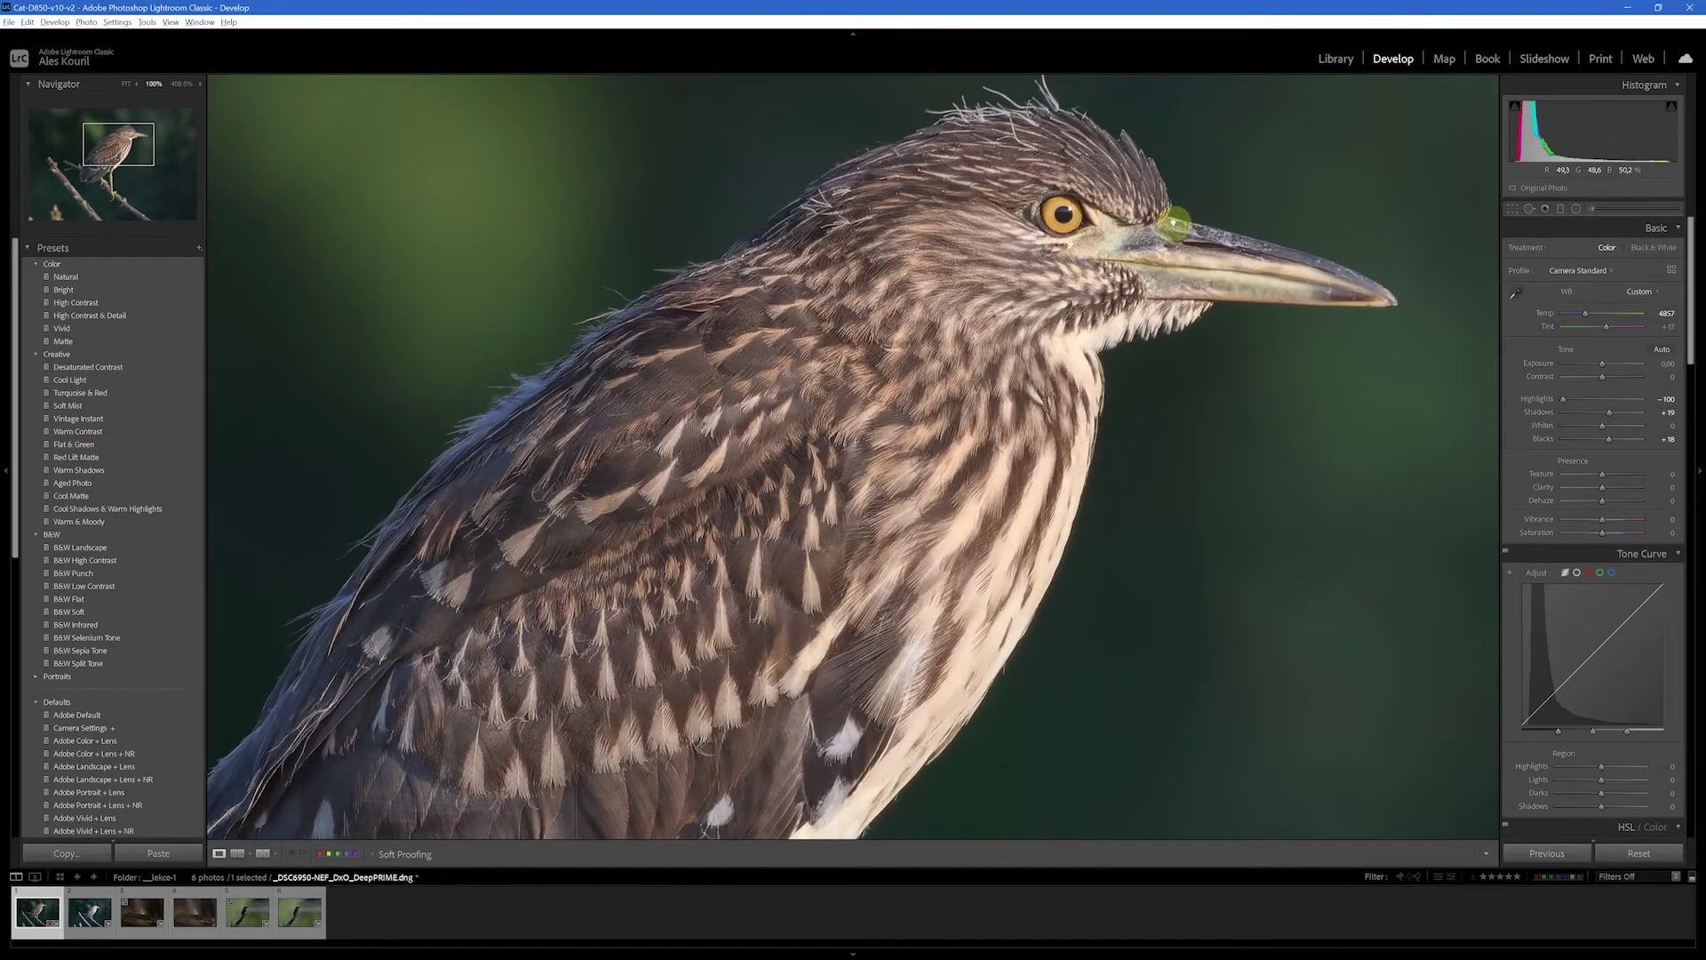
click(730, 546)
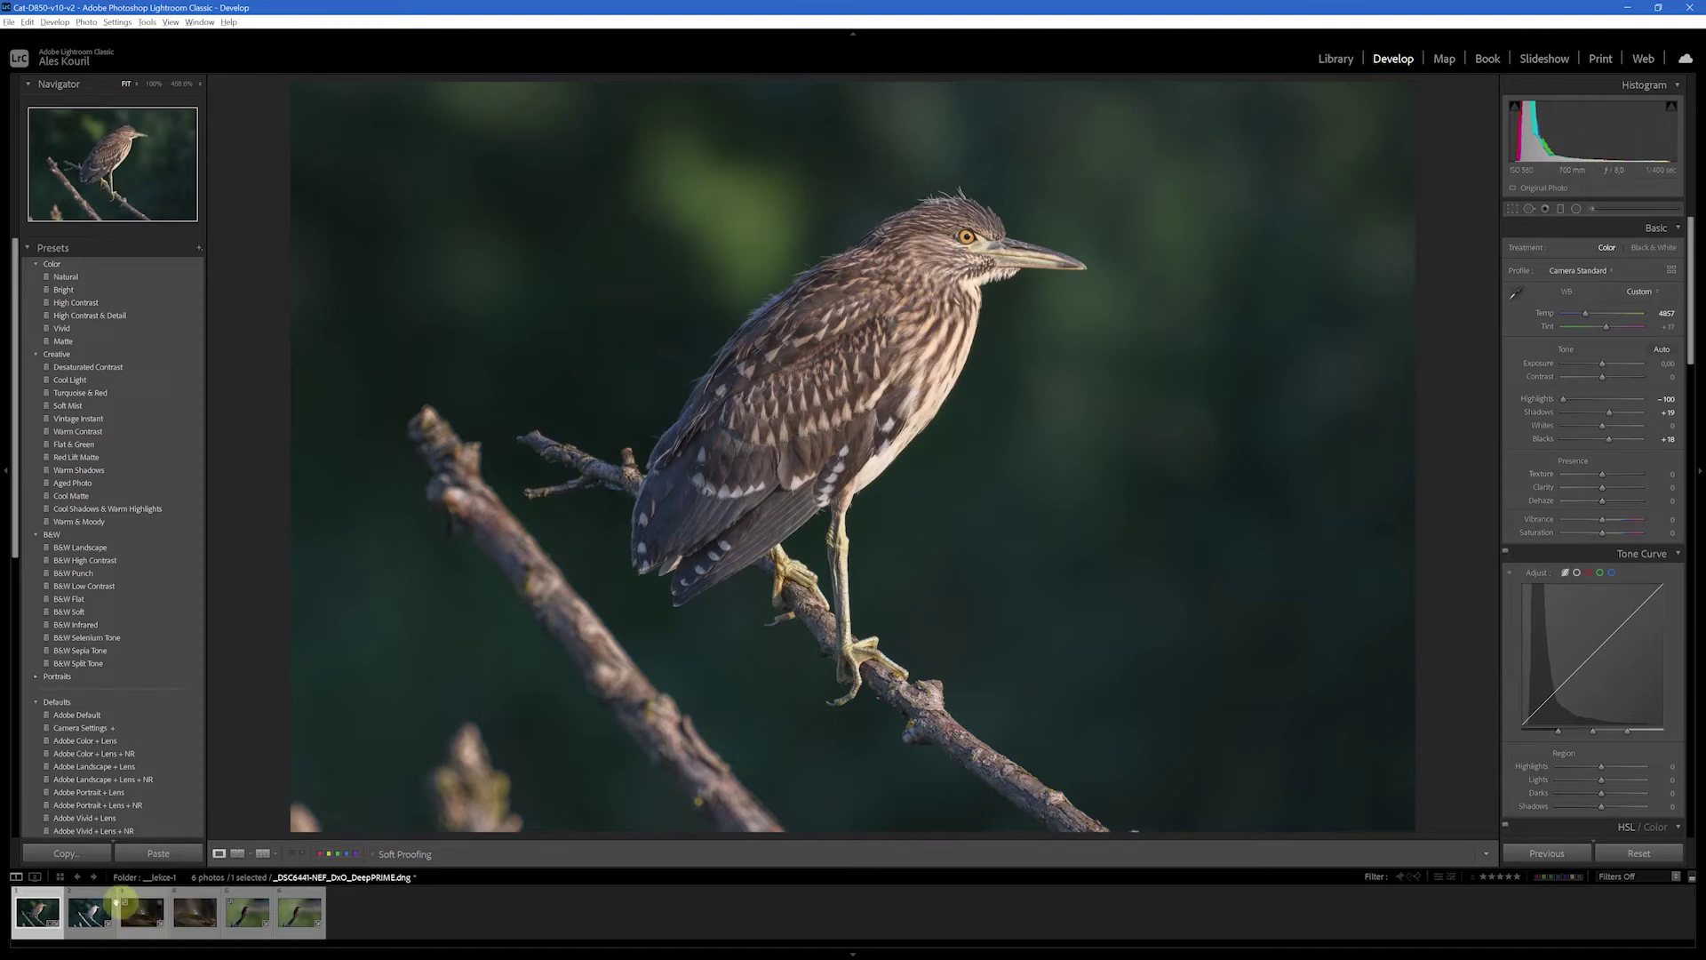
Compare the heron NEF with its DNG, then open the blue tit's _DSC6441 DeepPRIME DNG at 100%.
click(93, 917)
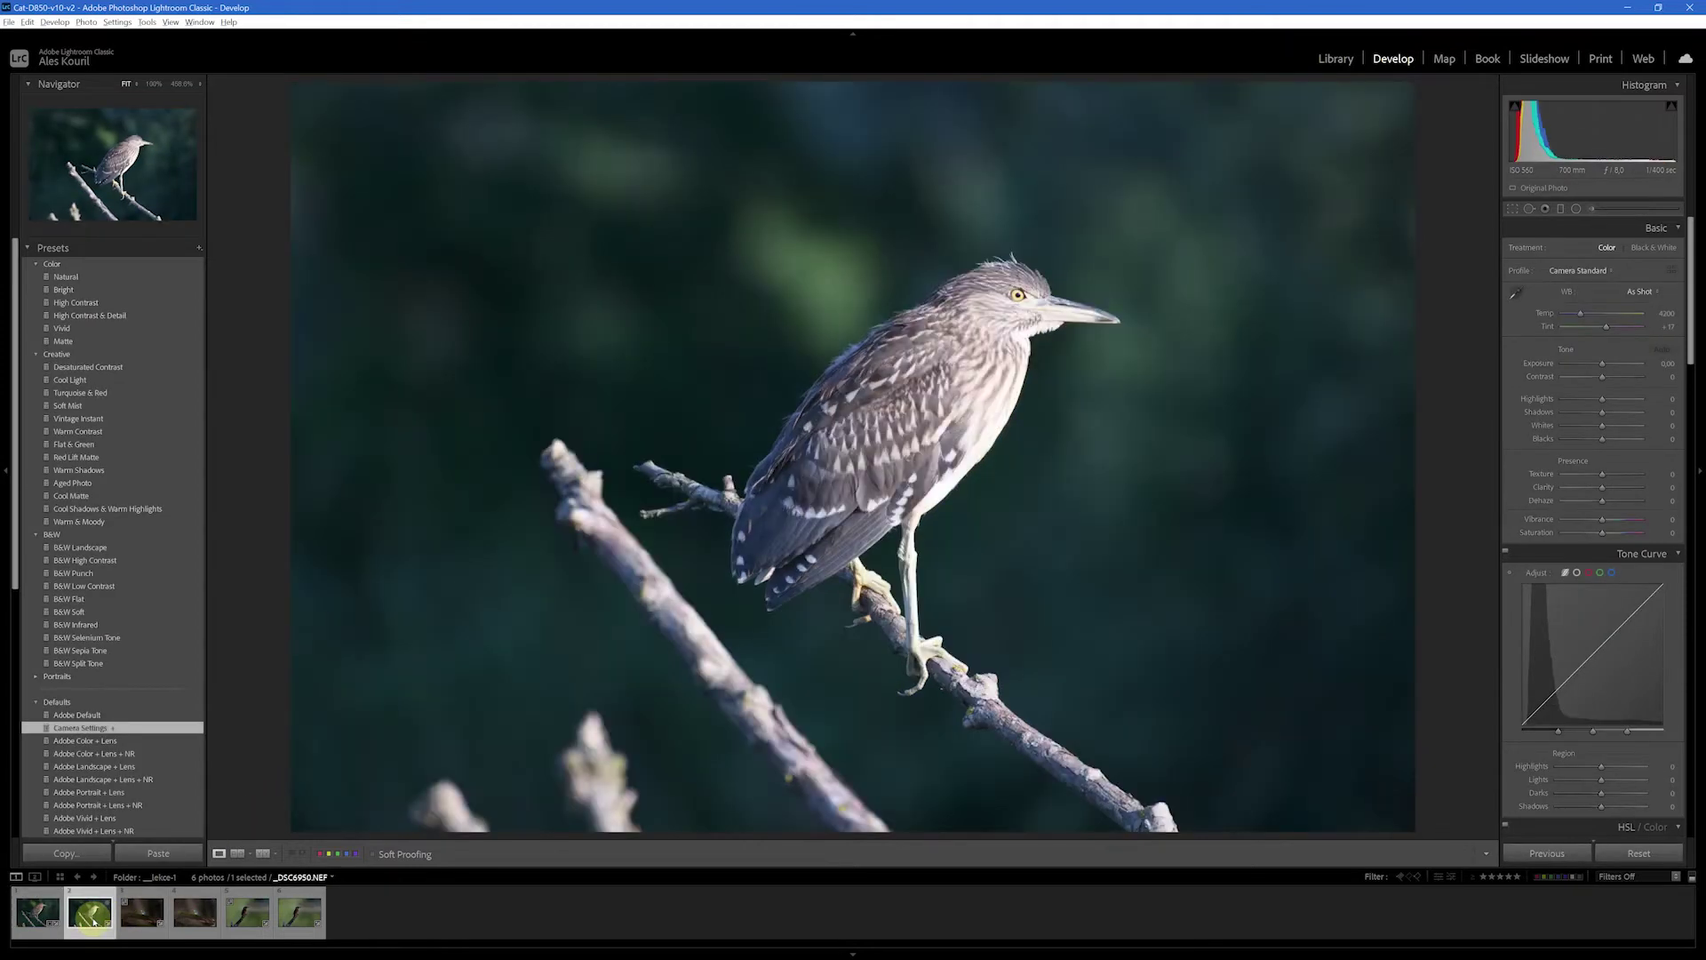
click(36, 921)
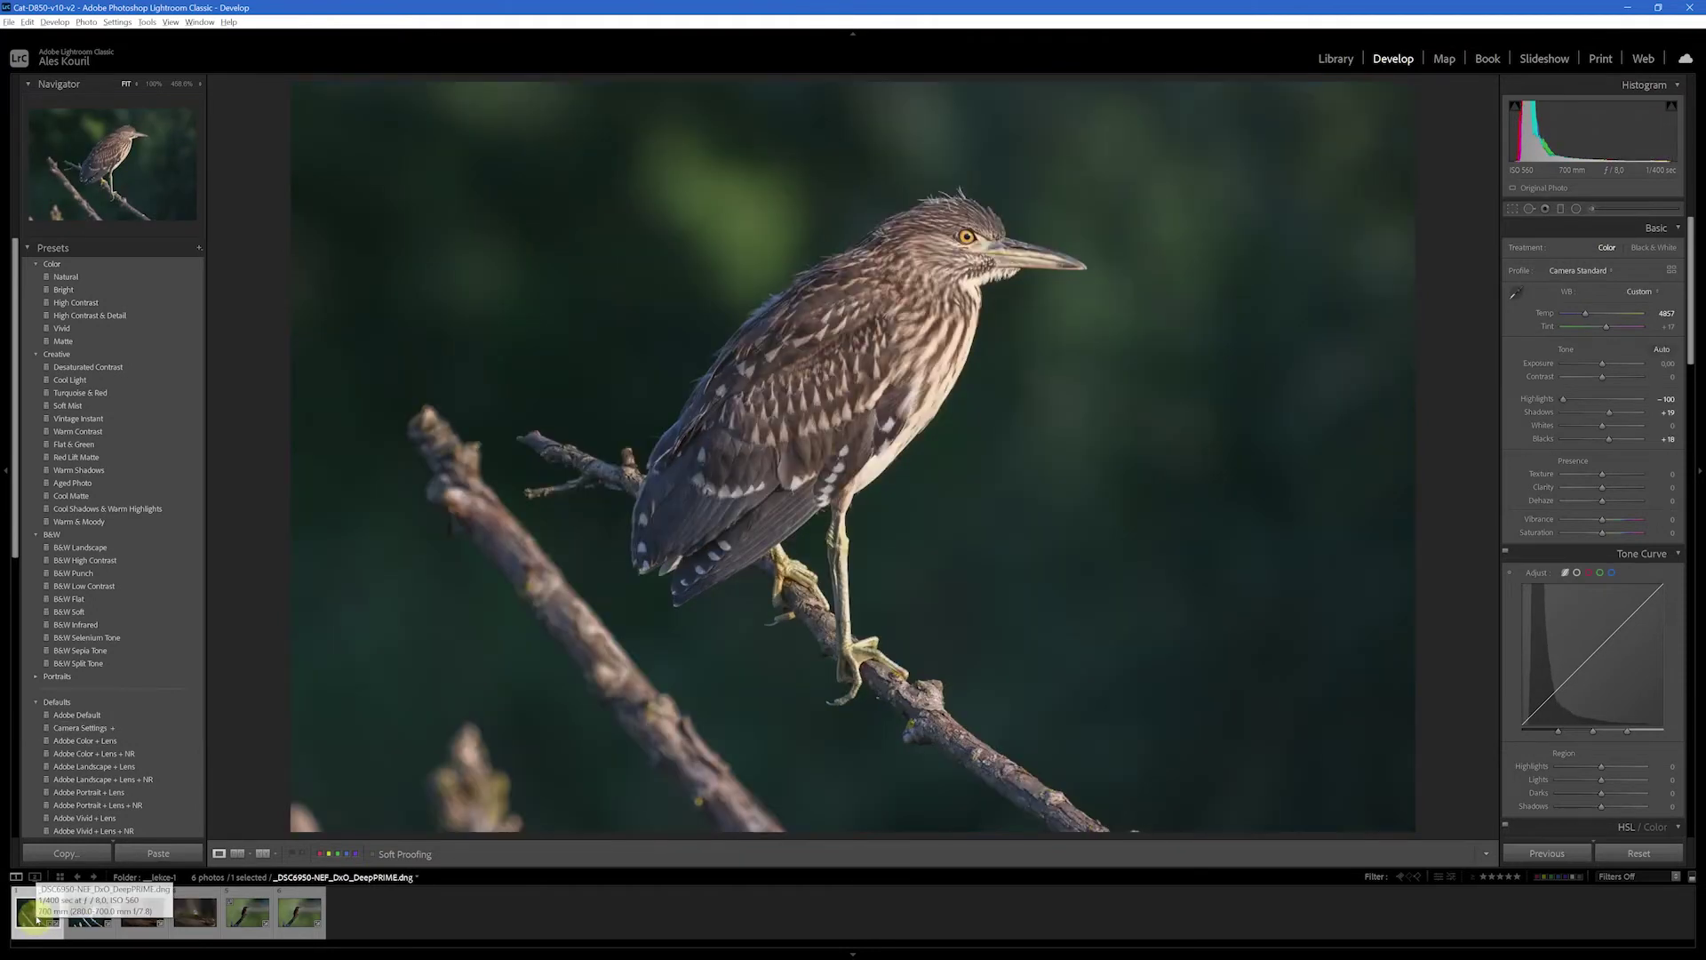
click(156, 903)
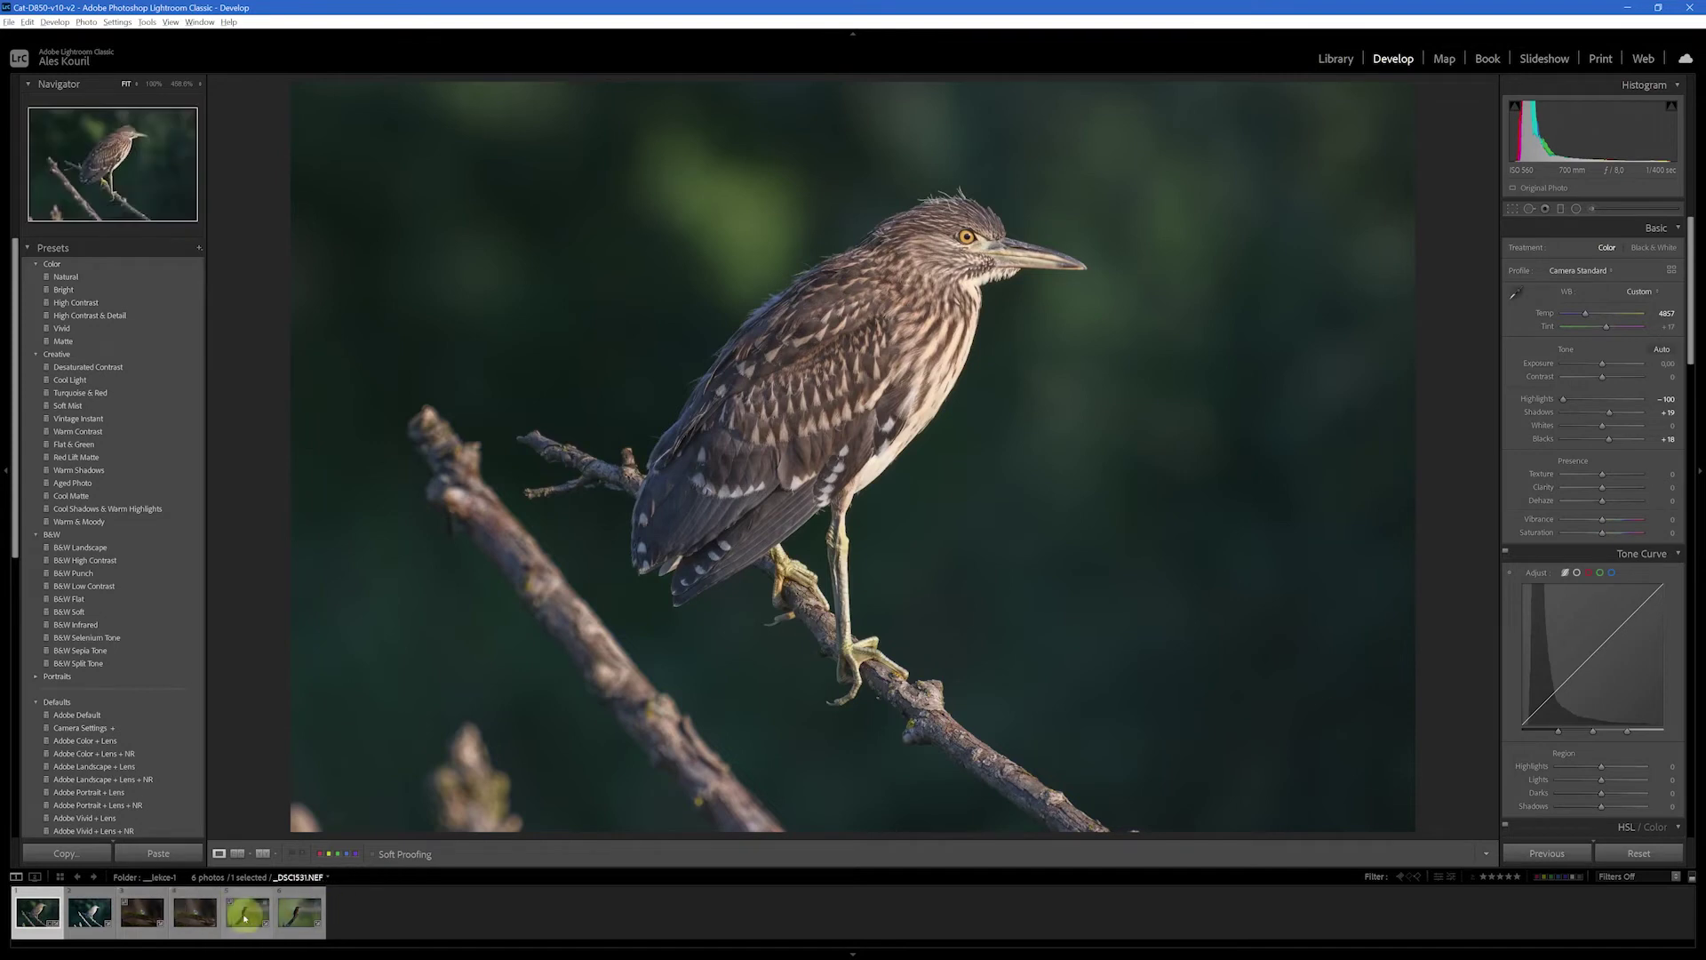
click(190, 913)
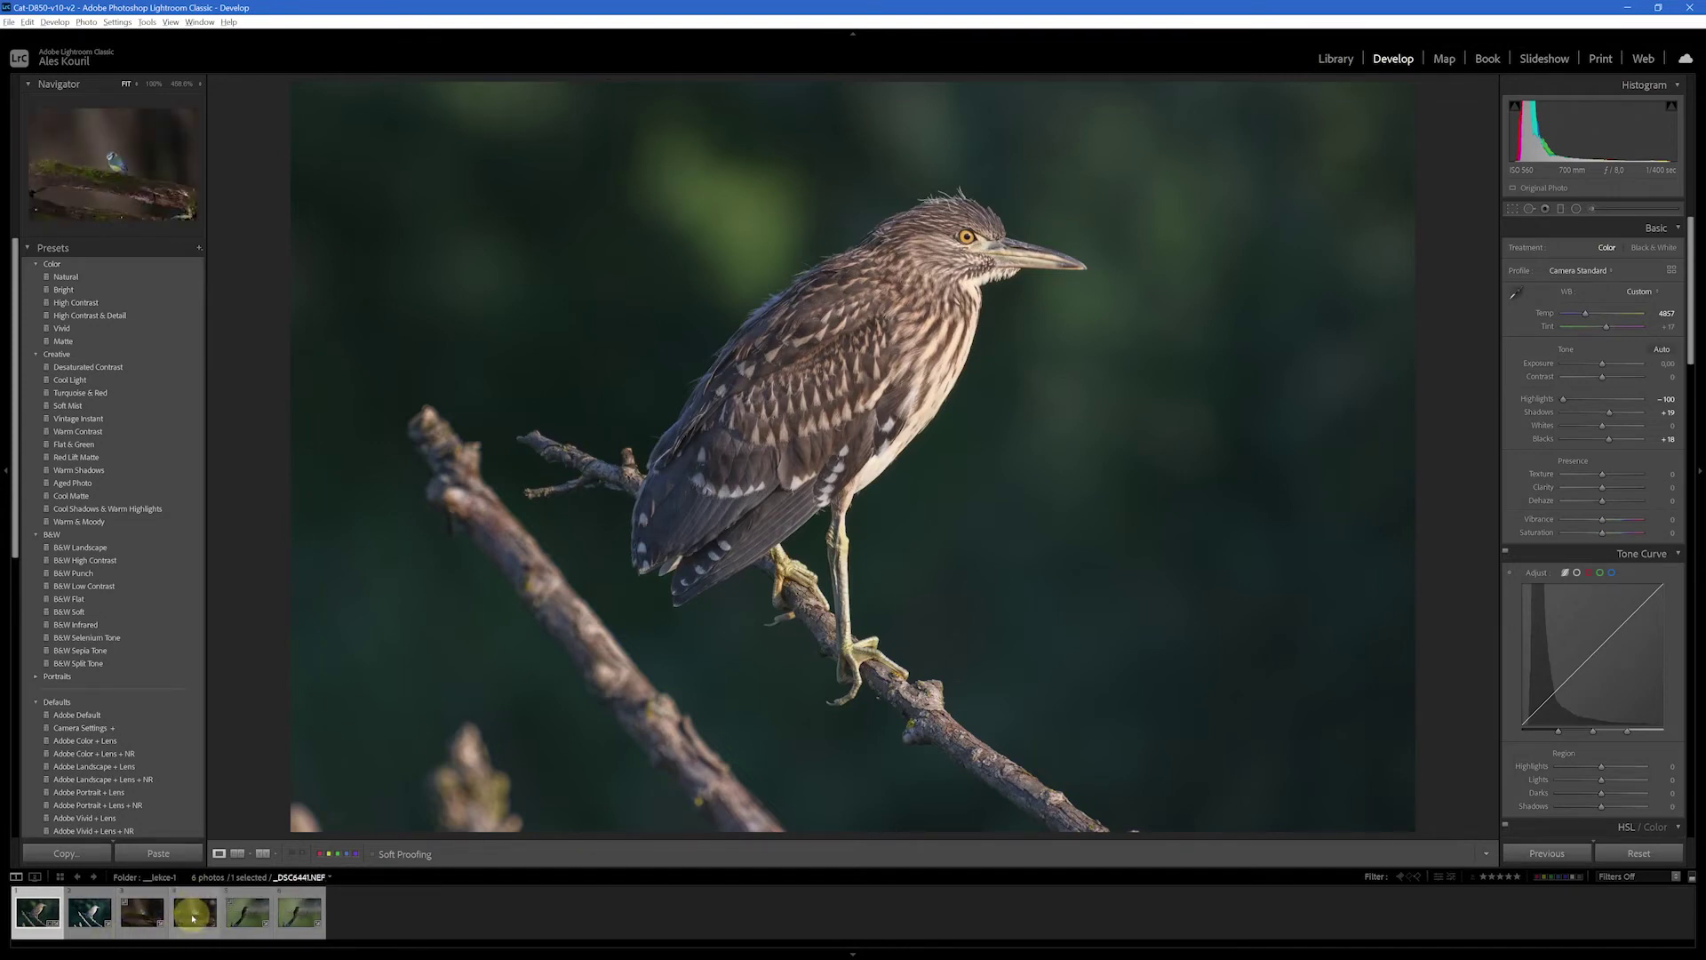
click(193, 915)
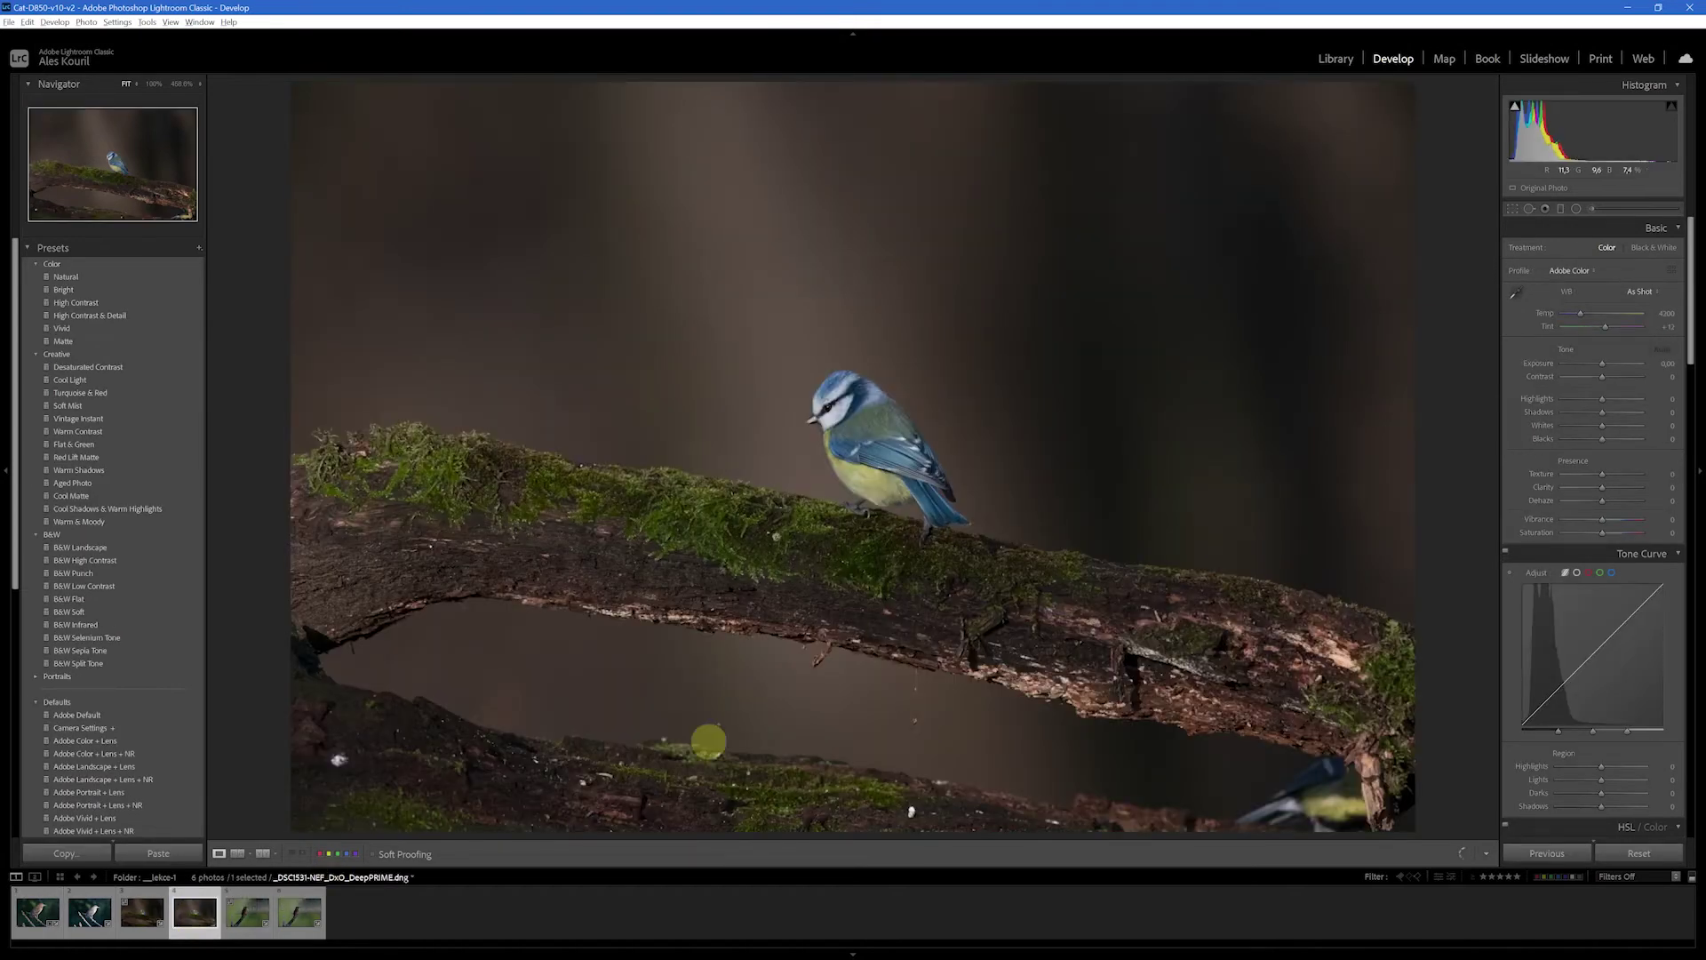
click(873, 477)
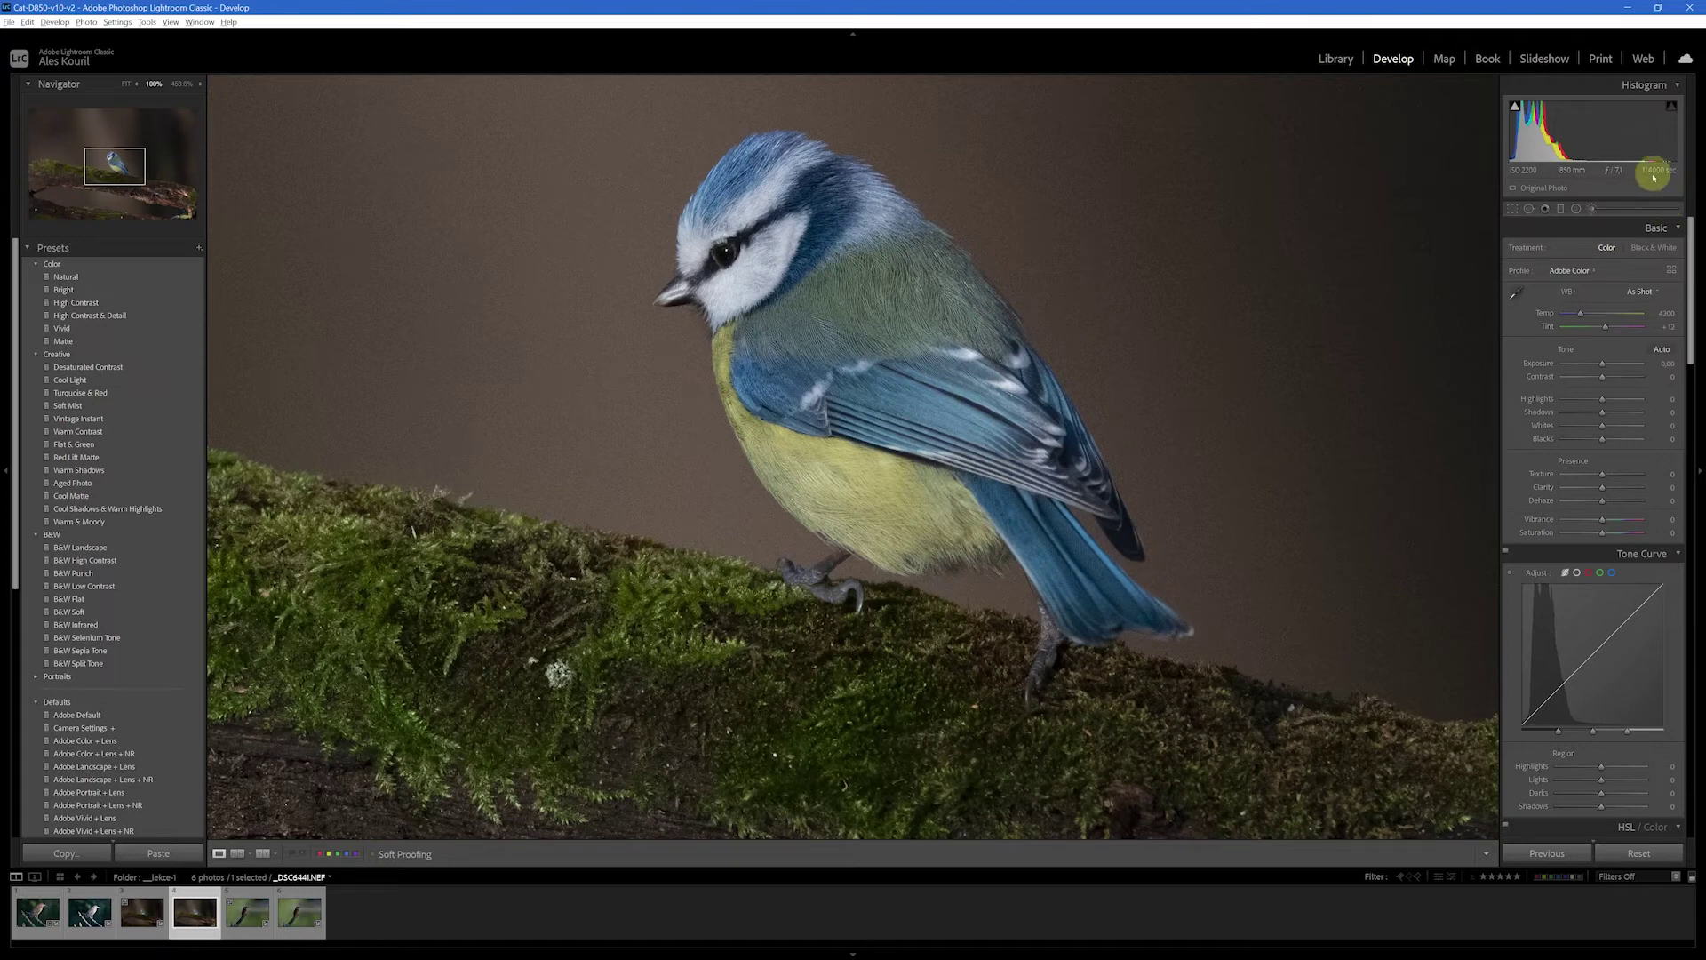
click(142, 916)
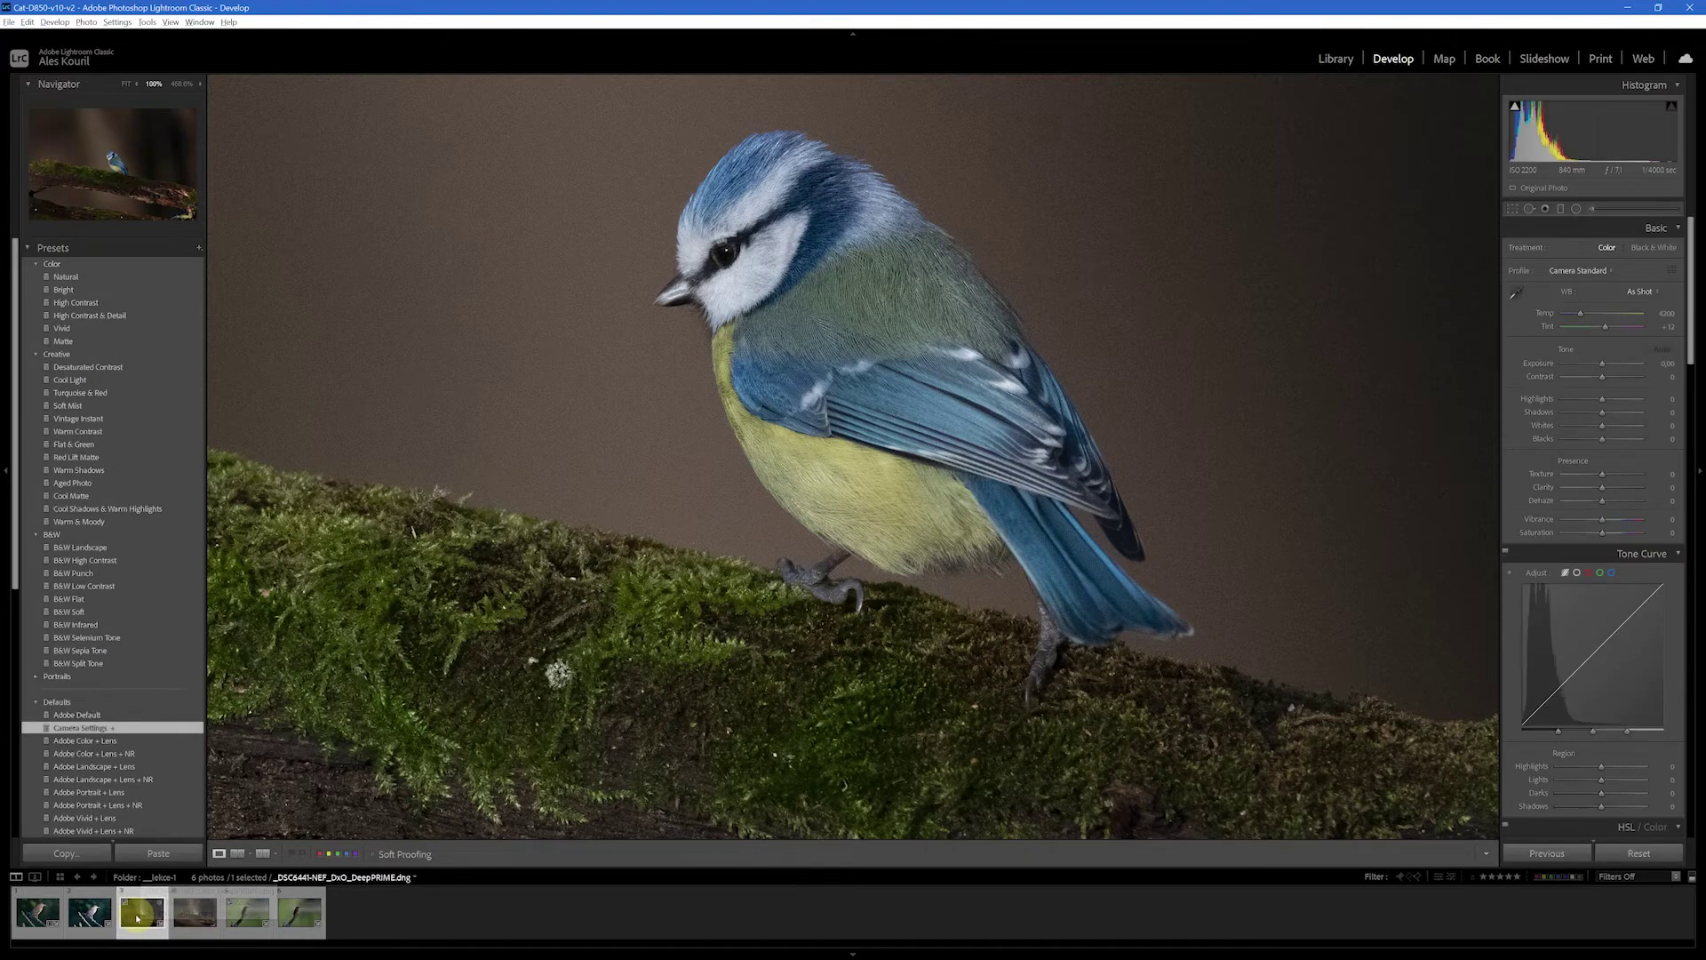
Lower the blue tit DNG's Texture to -35, comparing the wing at Fit and 100%.
click(138, 917)
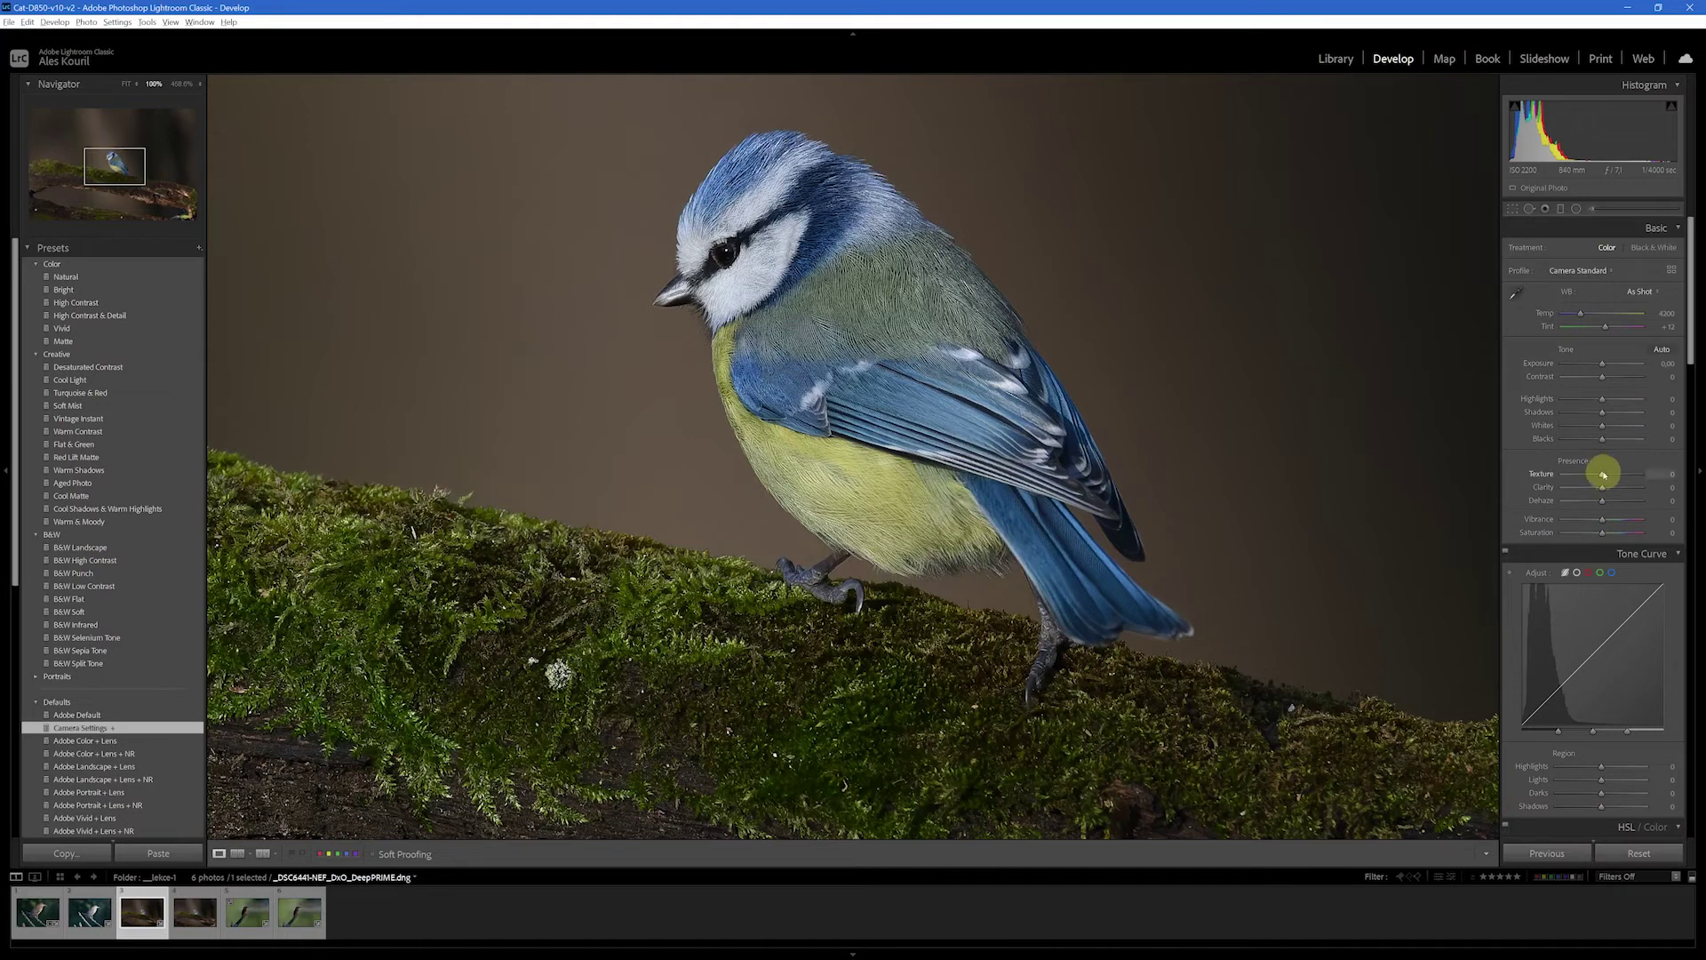
click(1603, 475)
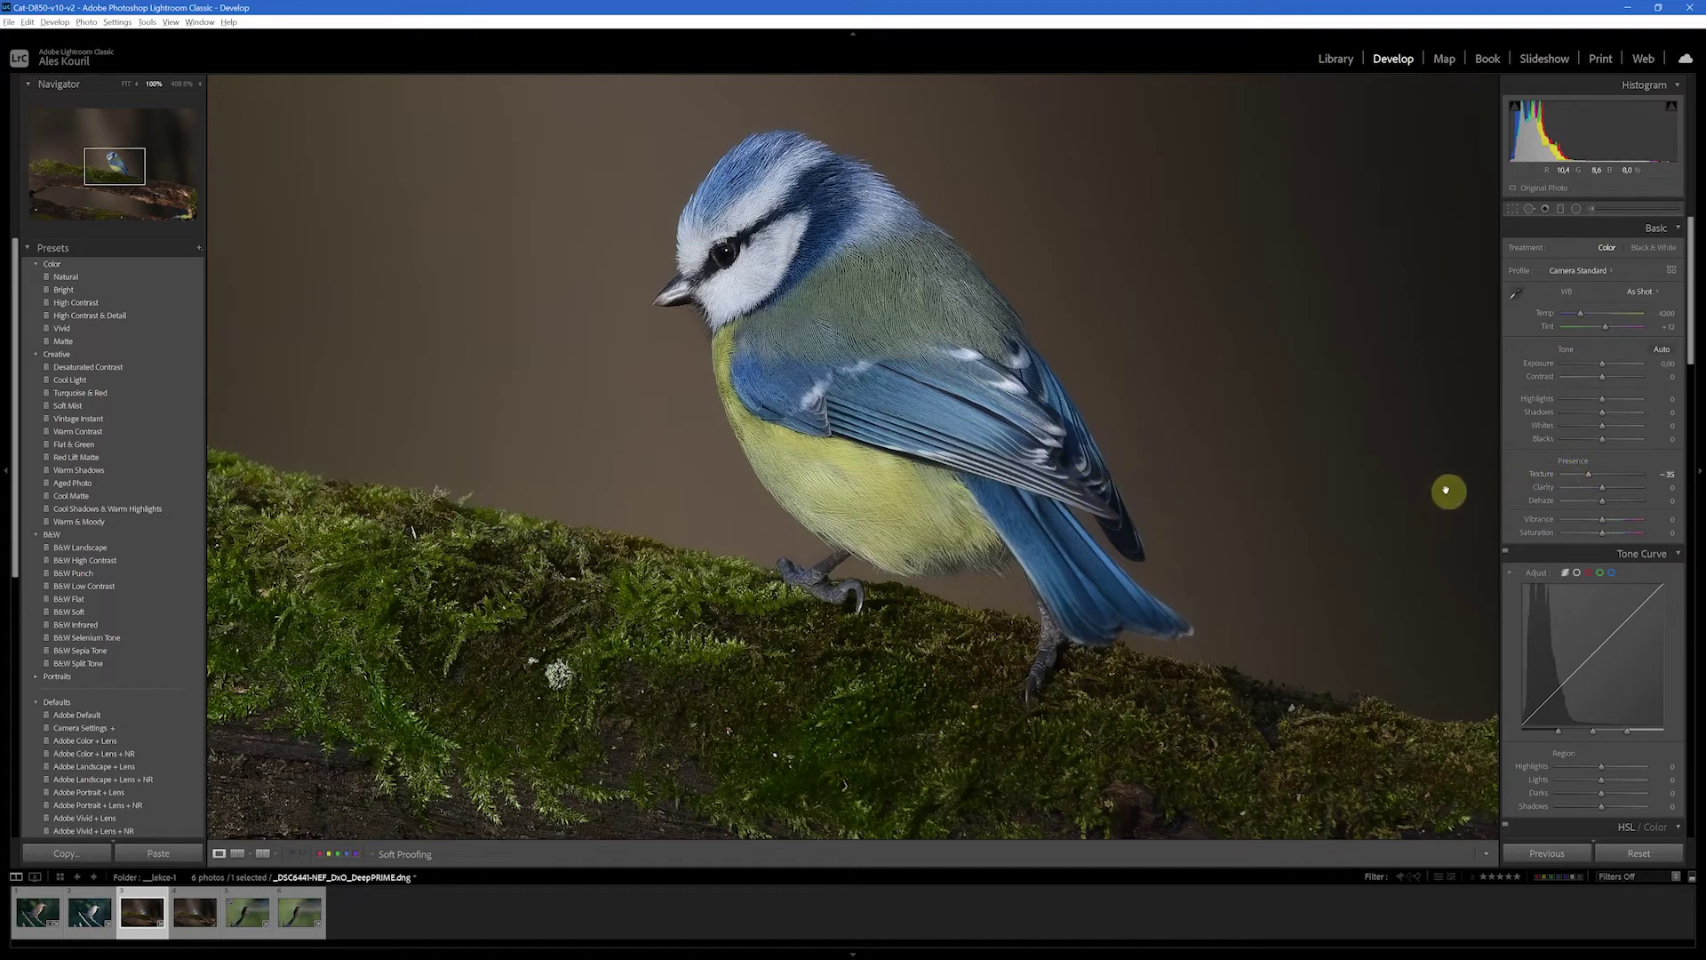
click(831, 298)
click(866, 445)
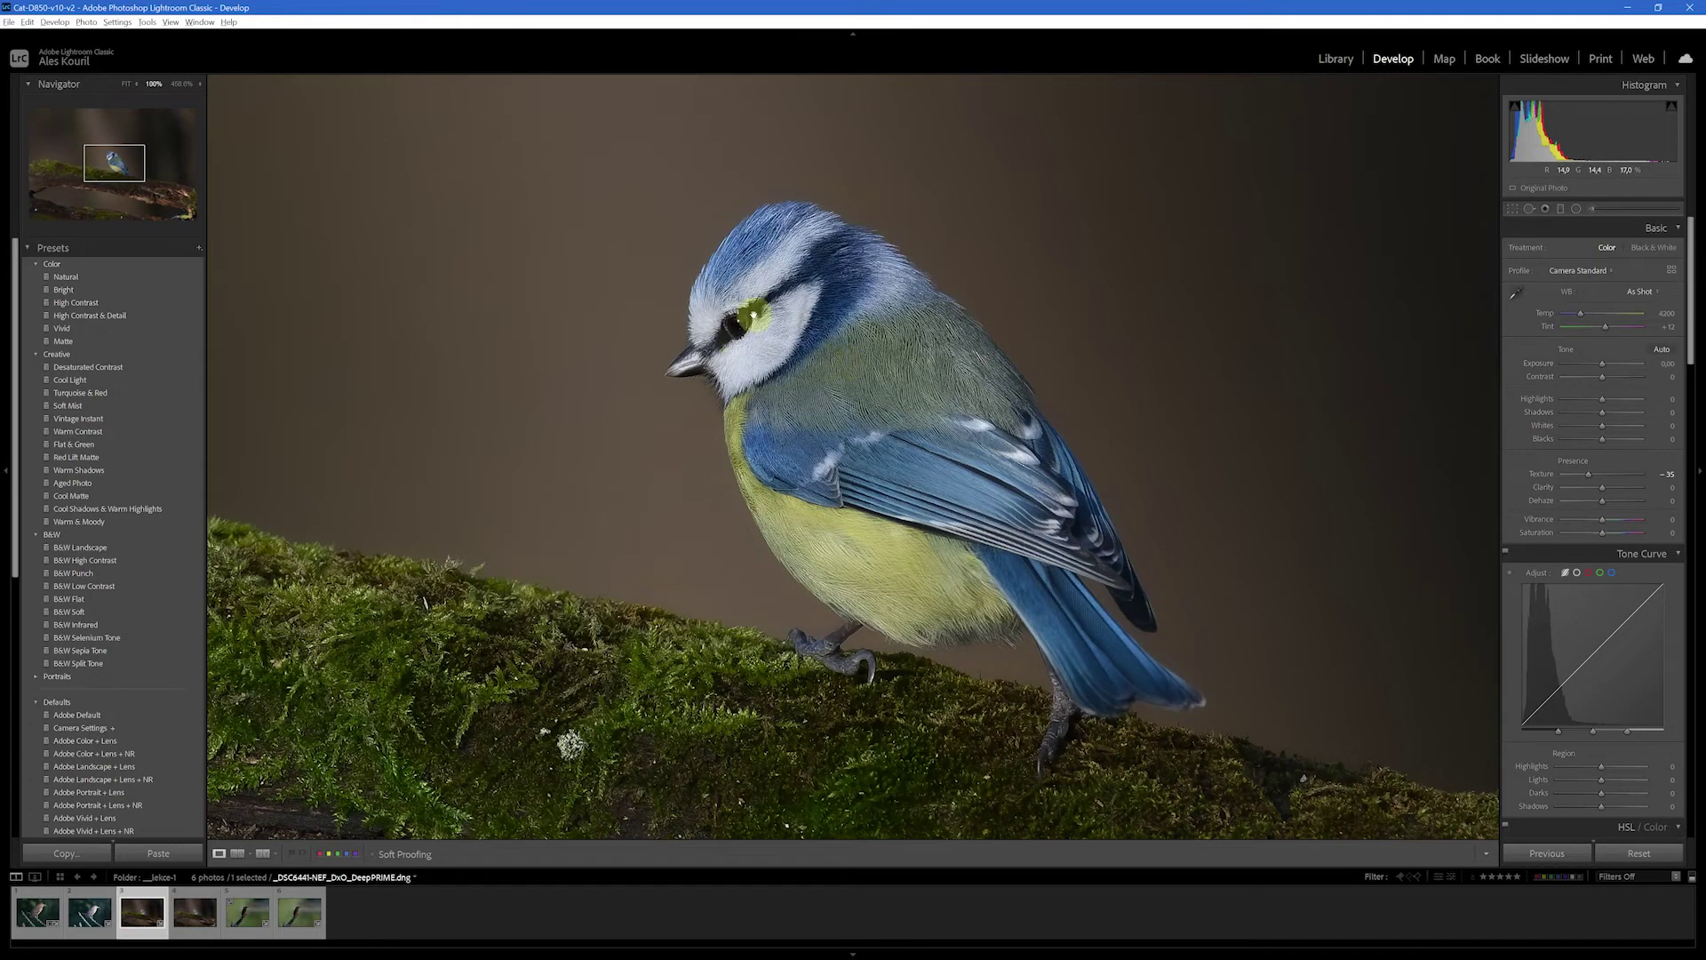
Crop the blue tit tightly by pulling the bottom-right corner inward and shifting the image up.
click(1510, 208)
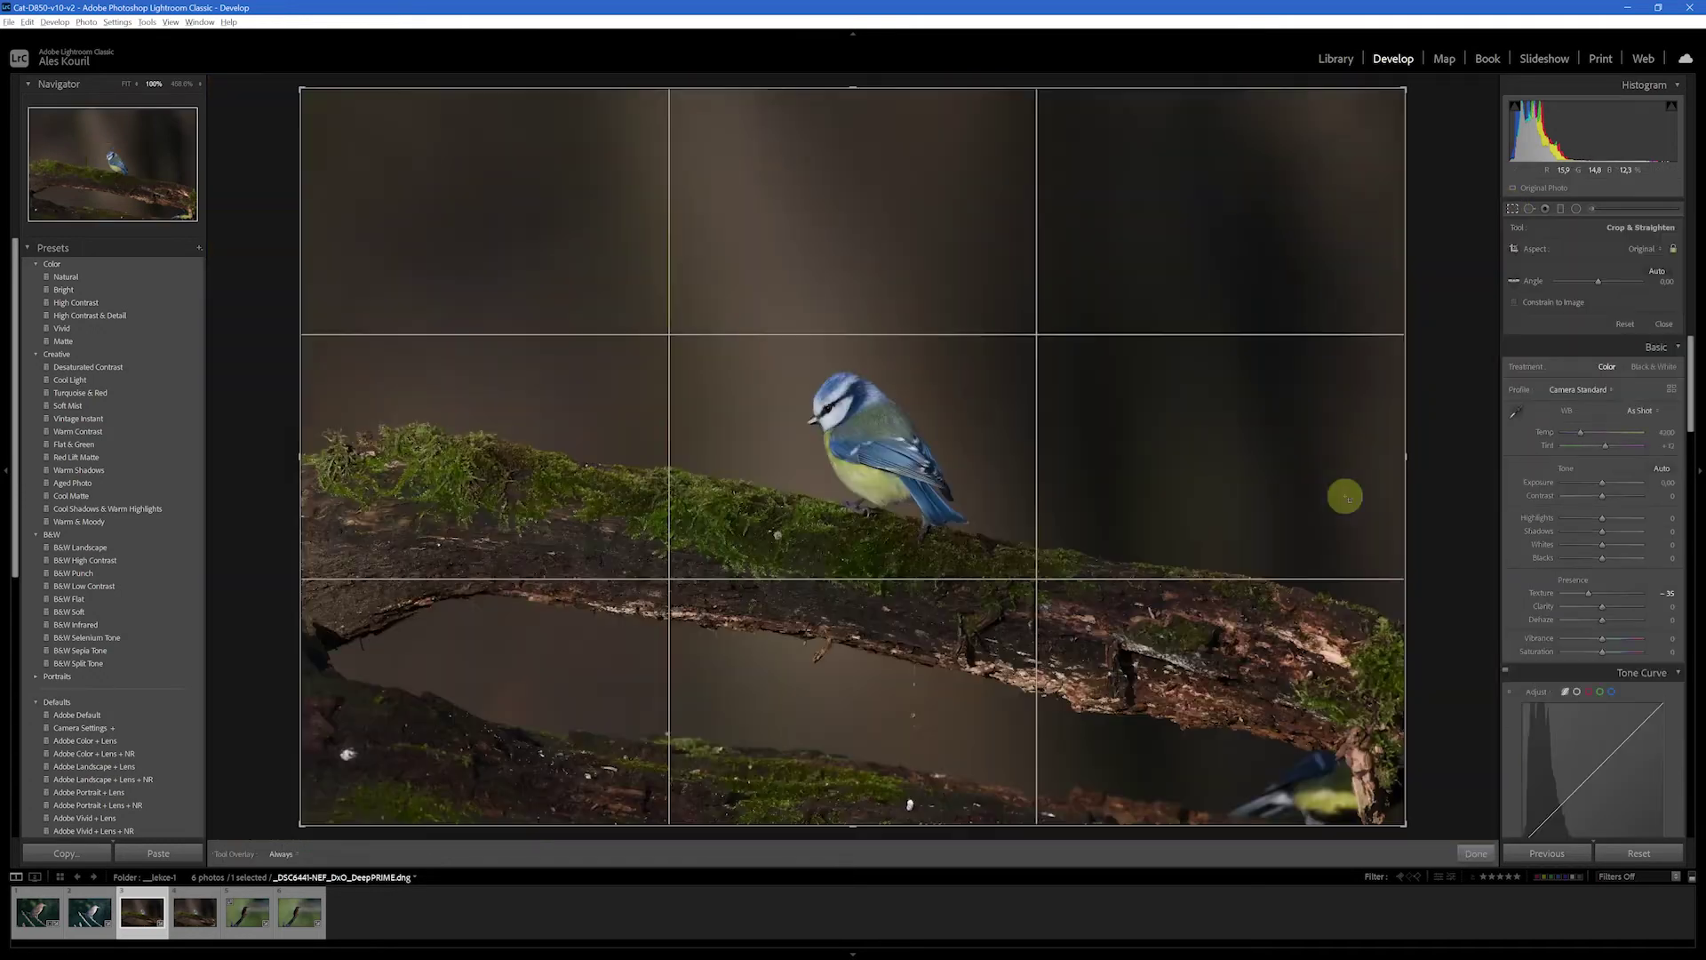
click(1512, 209)
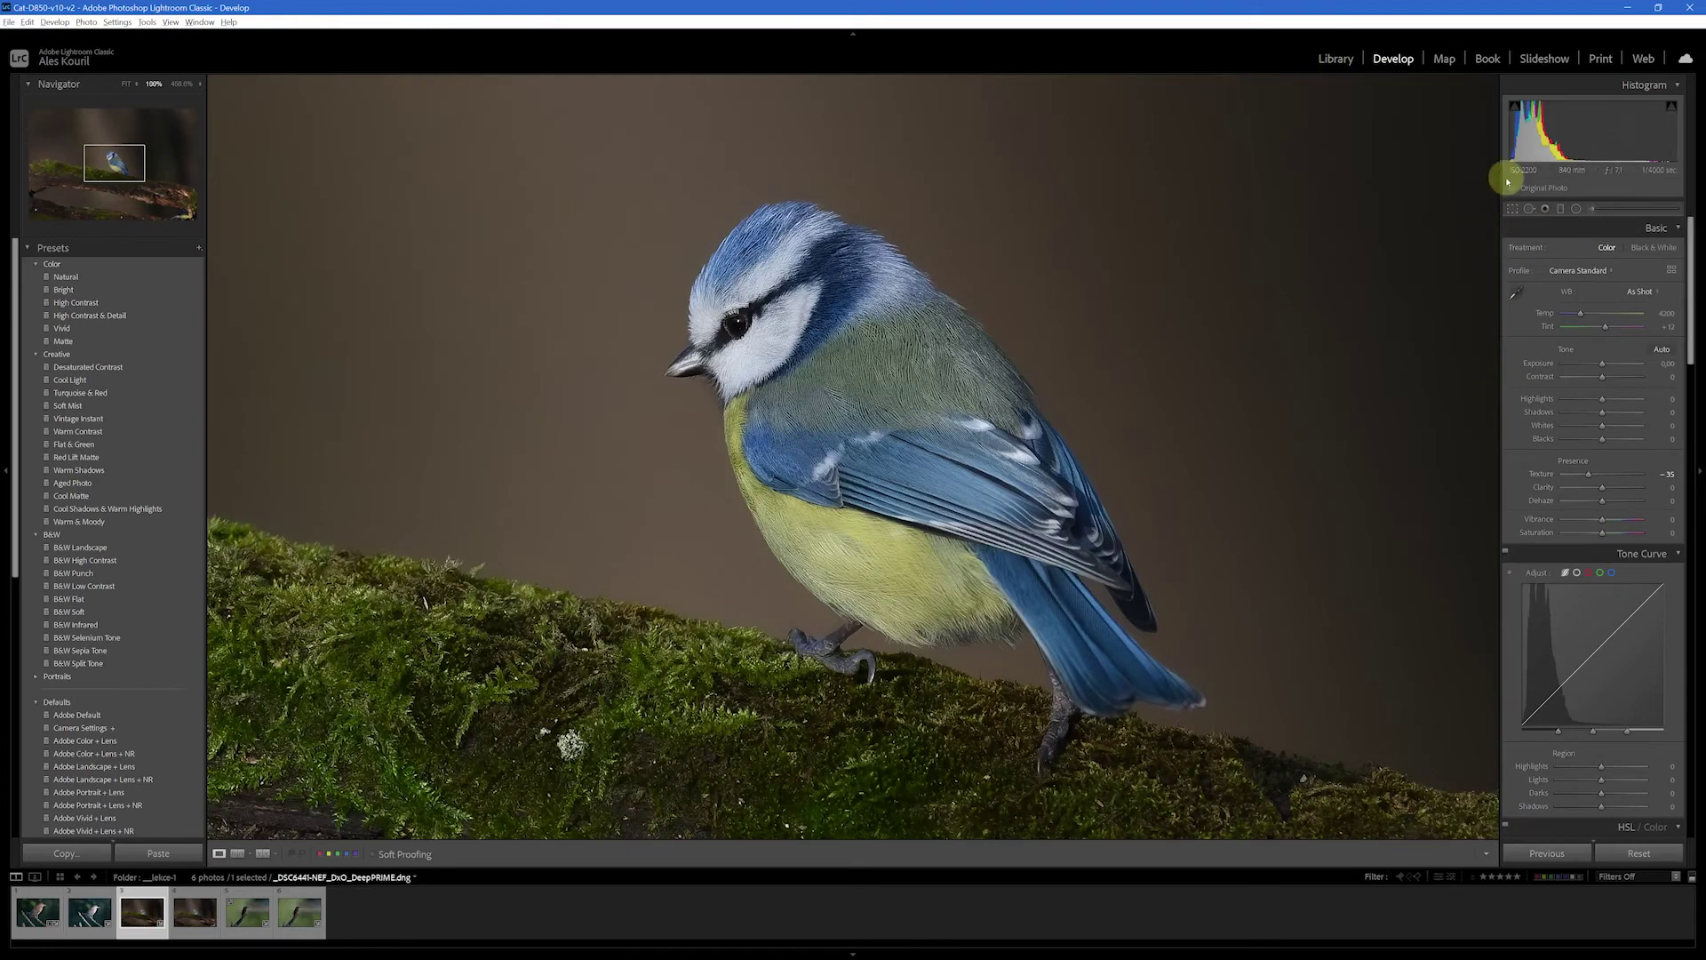
click(1515, 208)
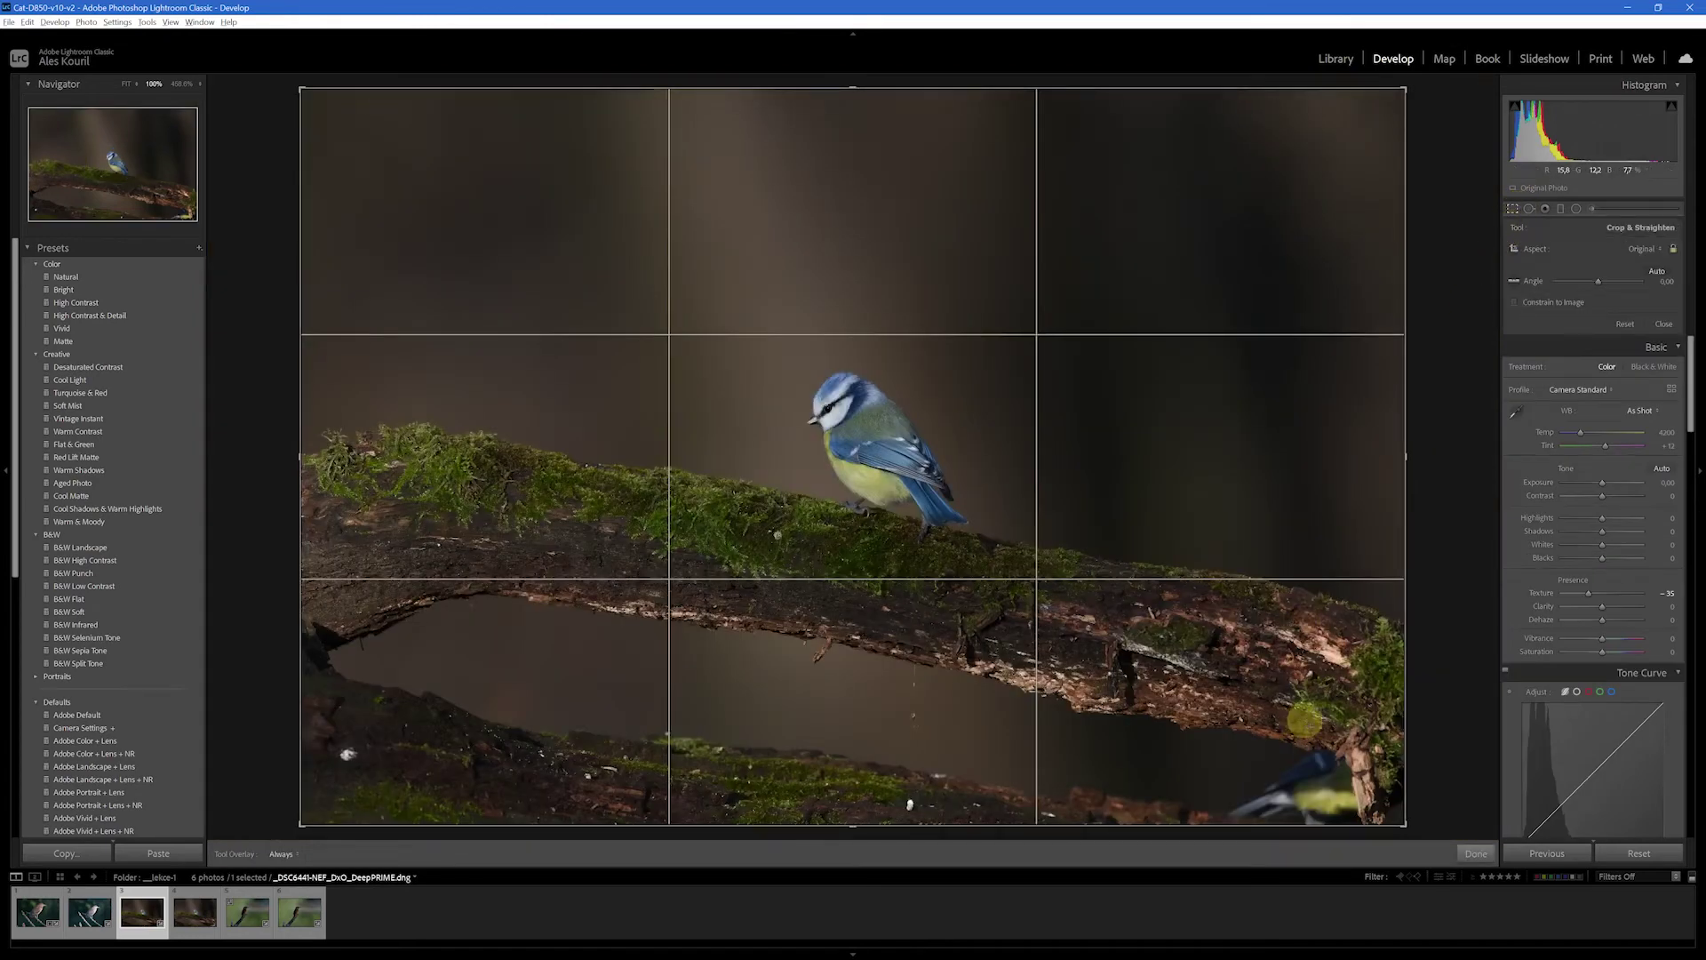
drag(1405, 824, 1133, 692)
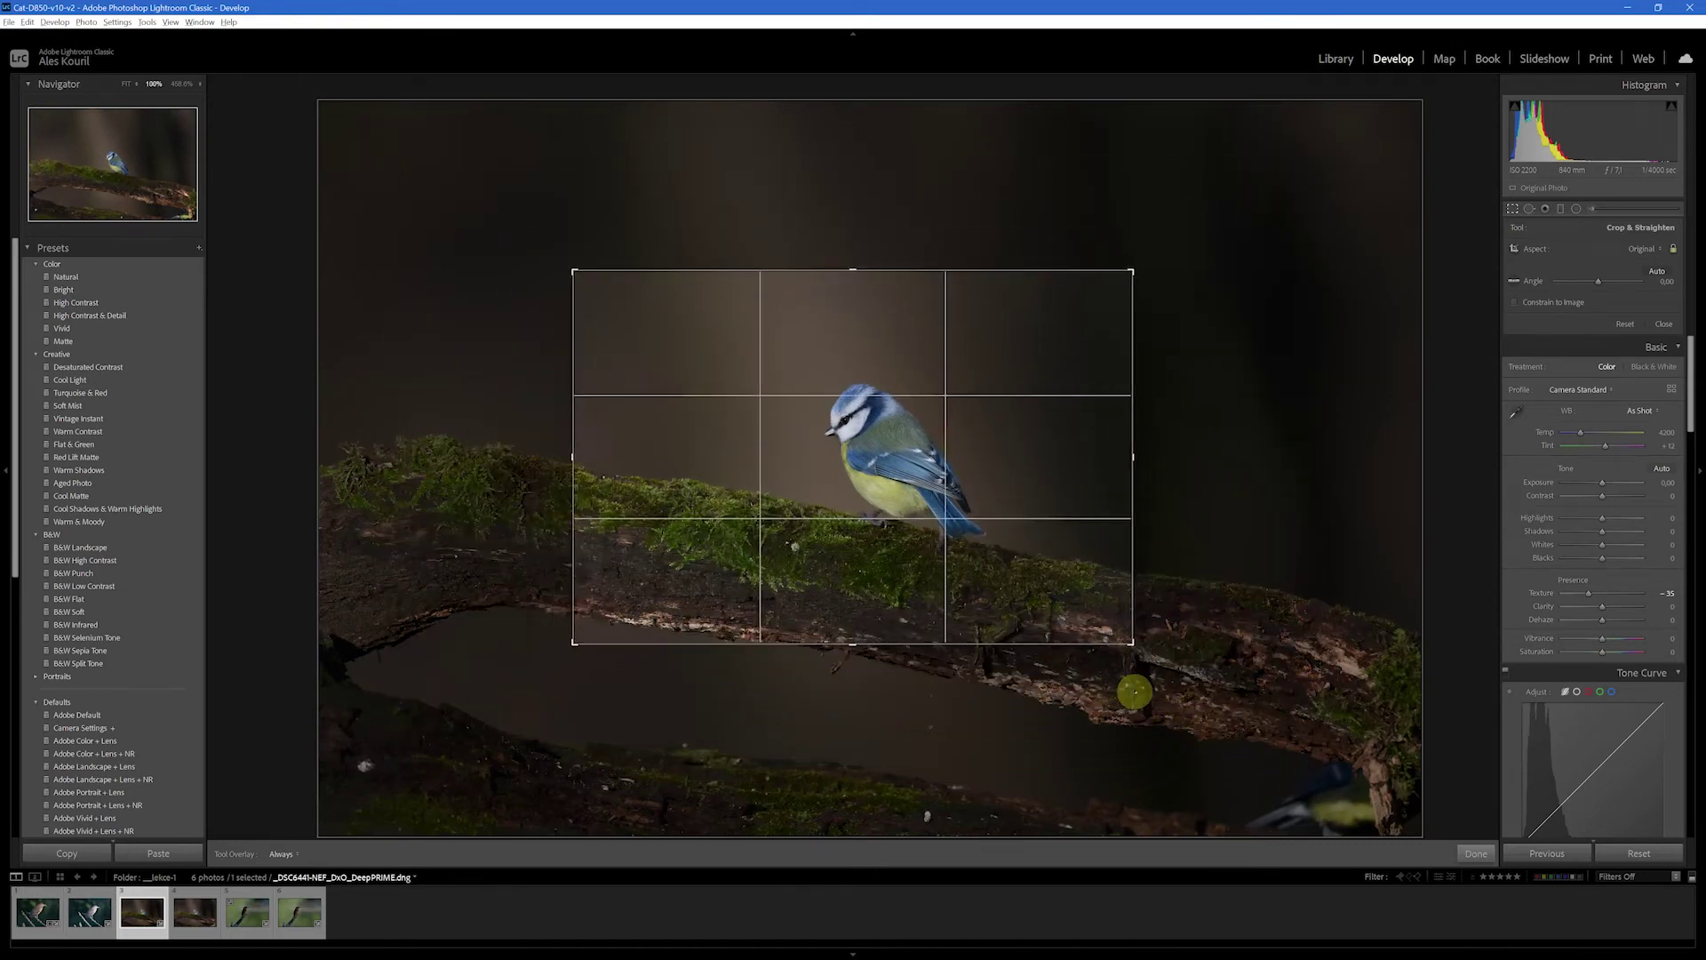
drag(1133, 691, 1131, 690)
drag(847, 587, 848, 533)
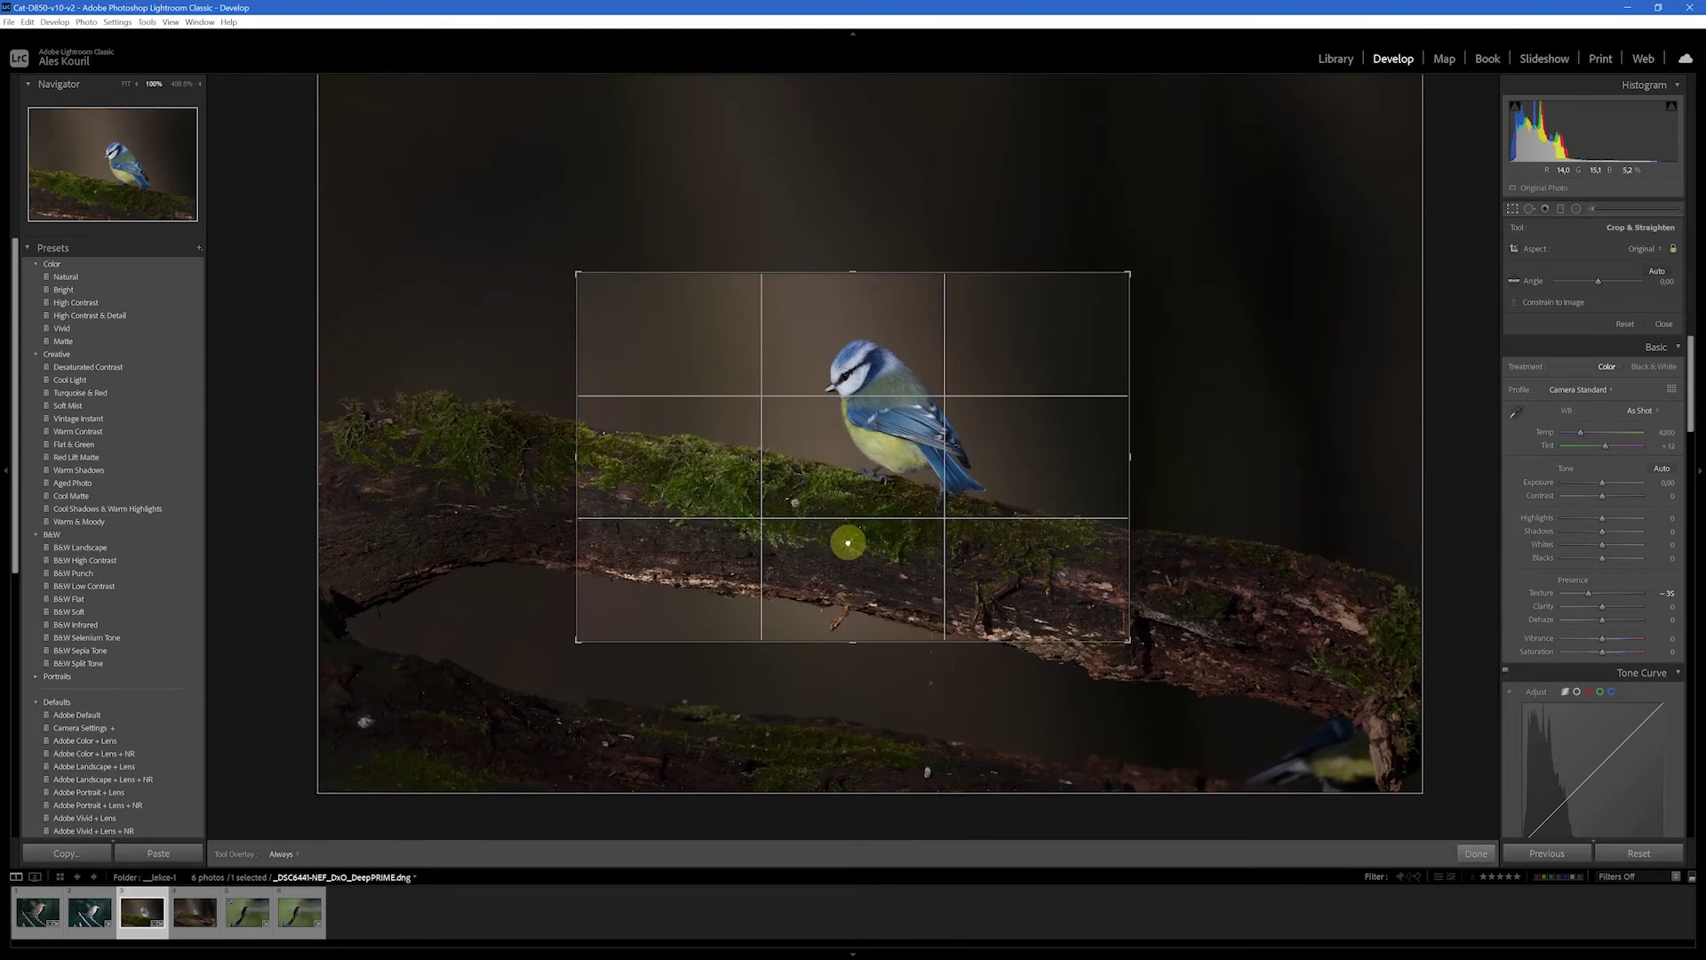
click(1512, 208)
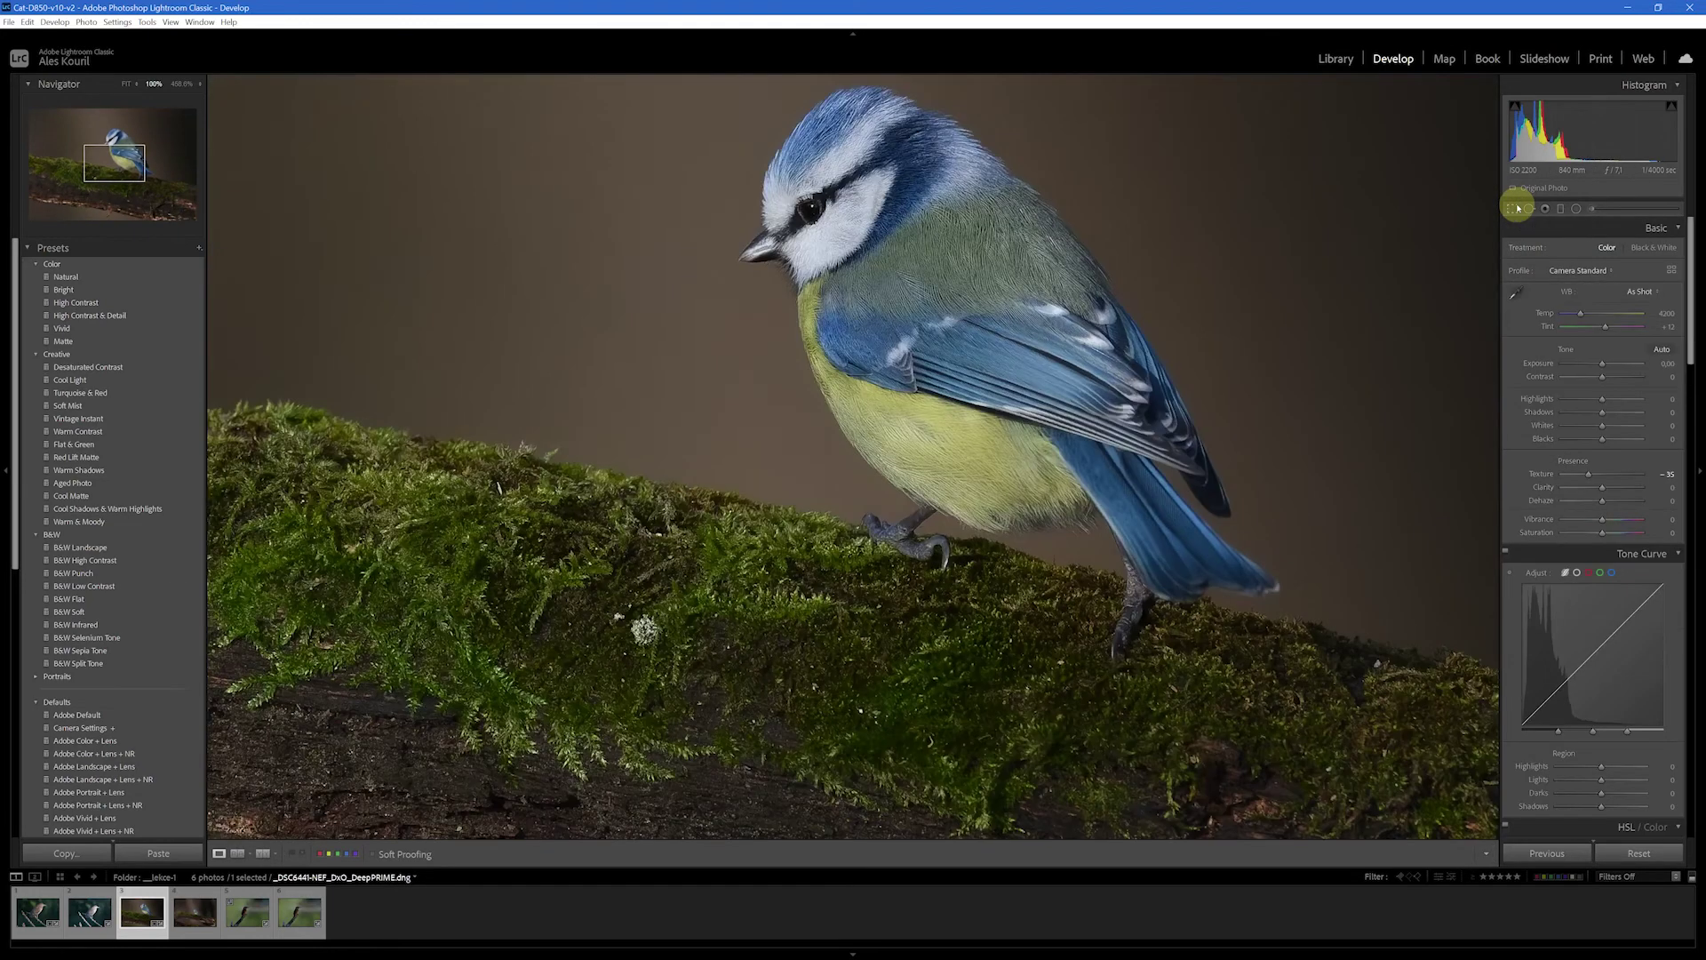
Set the cropped blue tit's Shadows to +66, Blacks to +43 and Highlights to -28.
click(949, 358)
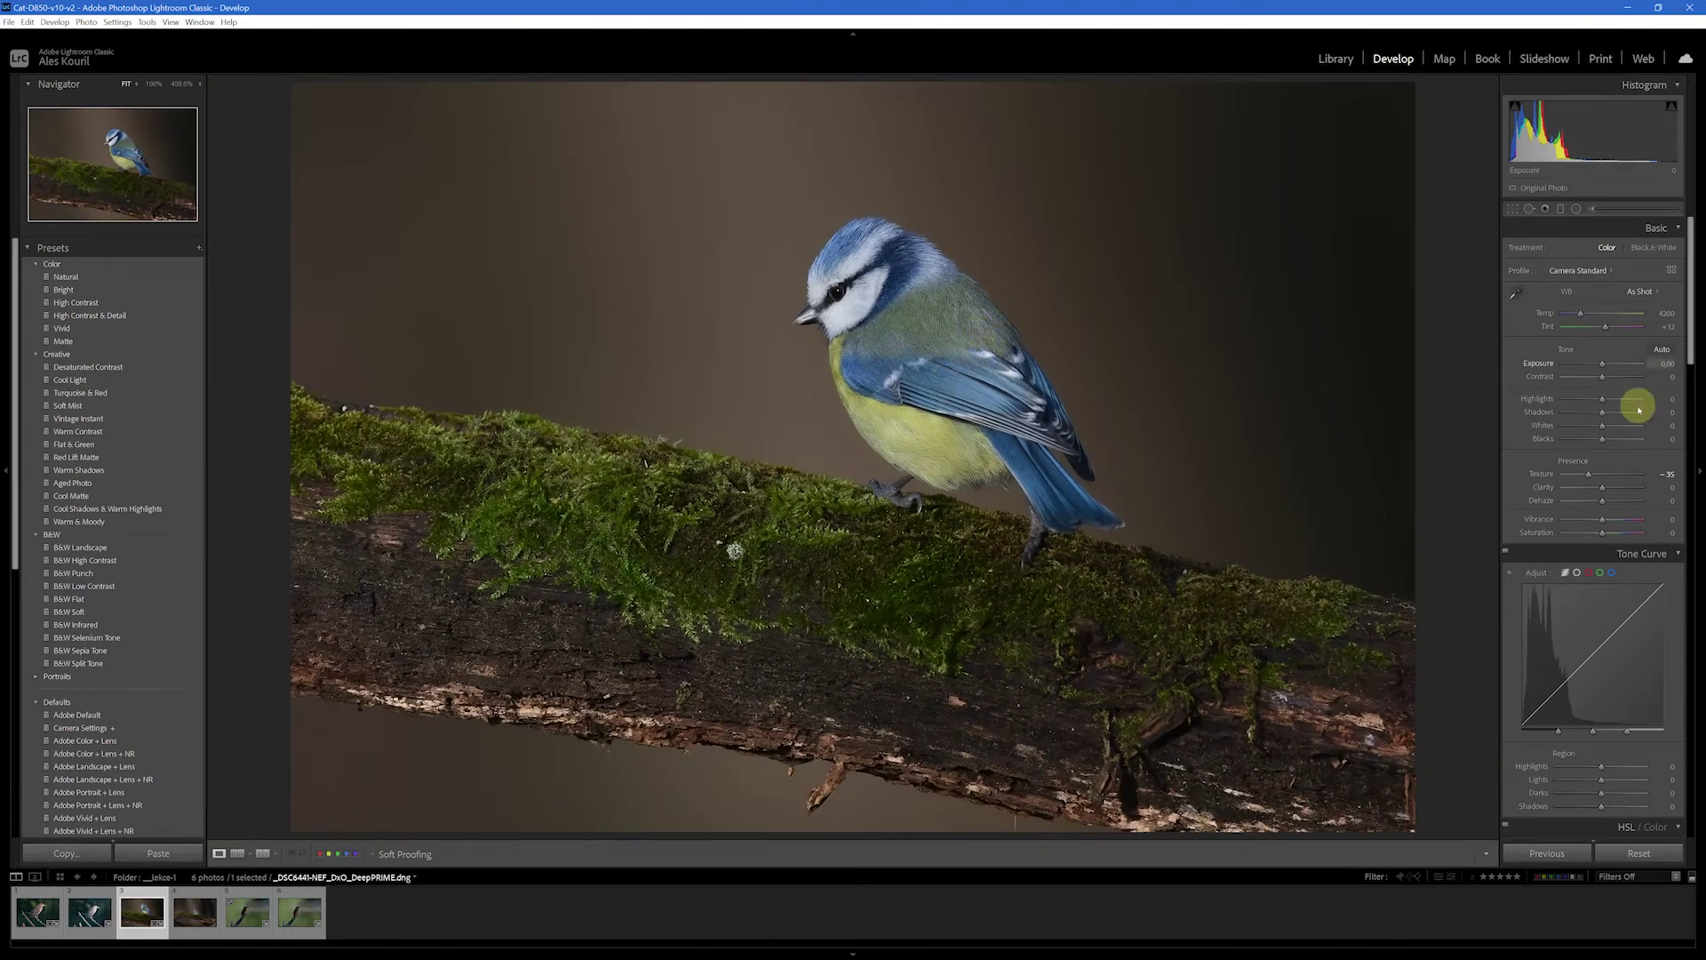
mouse_move(1604, 413)
mouse_down()
mouse_move(1654, 416)
mouse_move(1600, 412)
mouse_move(1636, 419)
mouse_up()
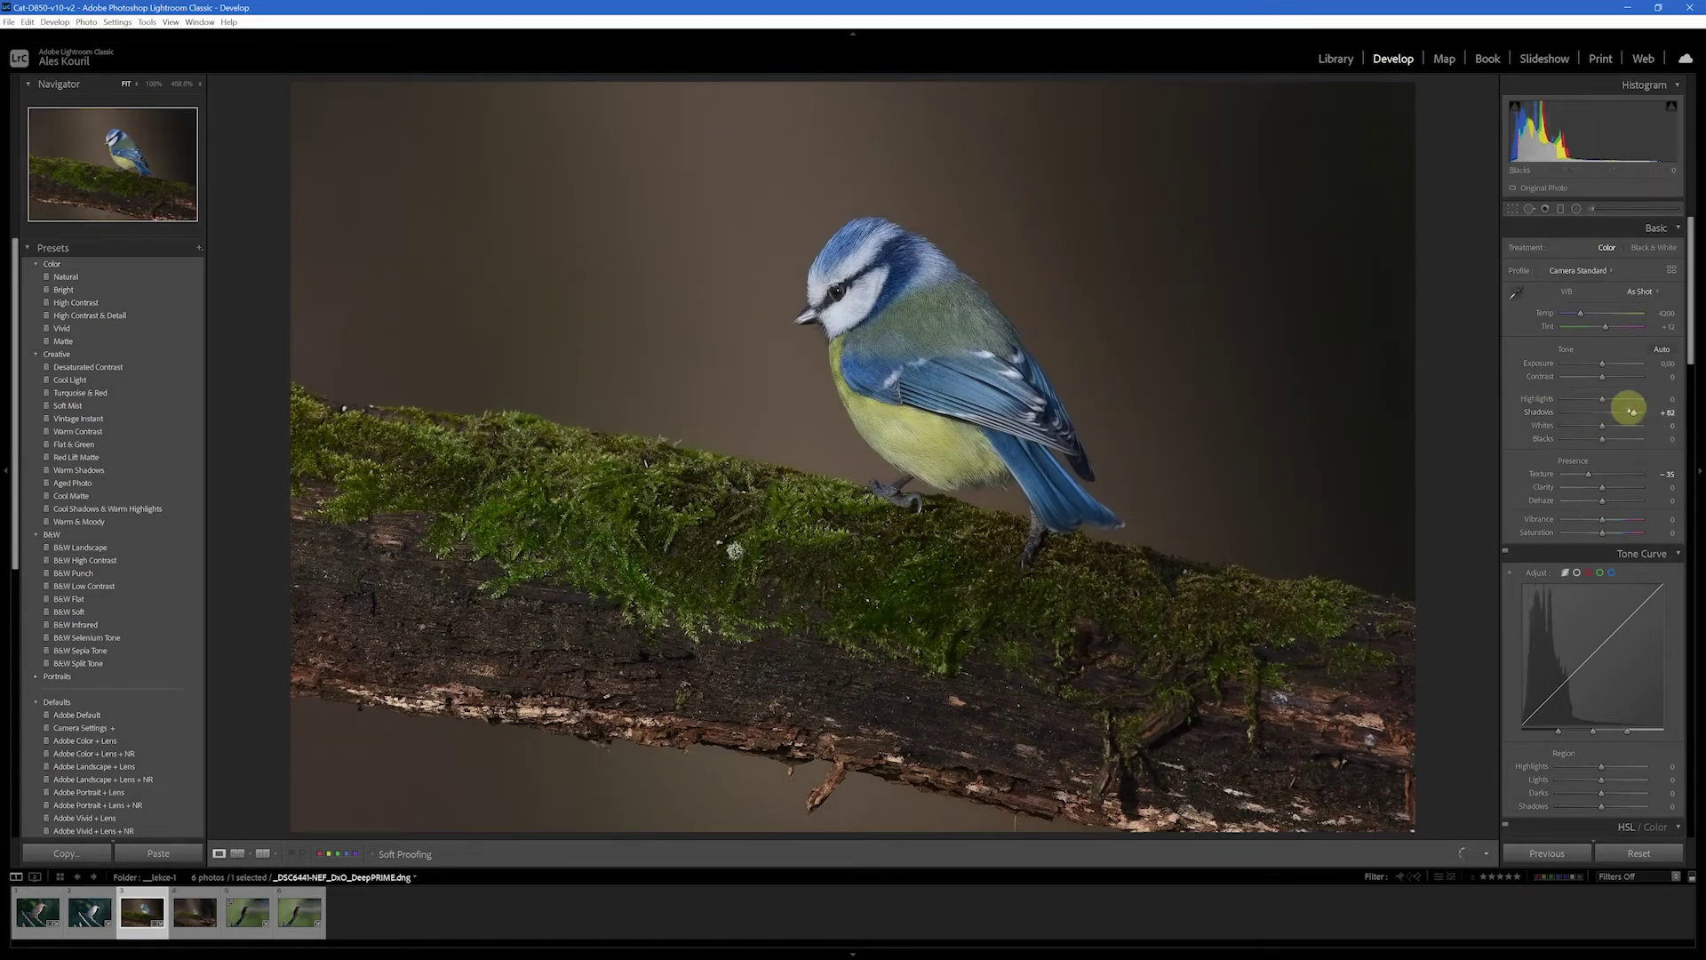
drag(1634, 414, 1604, 412)
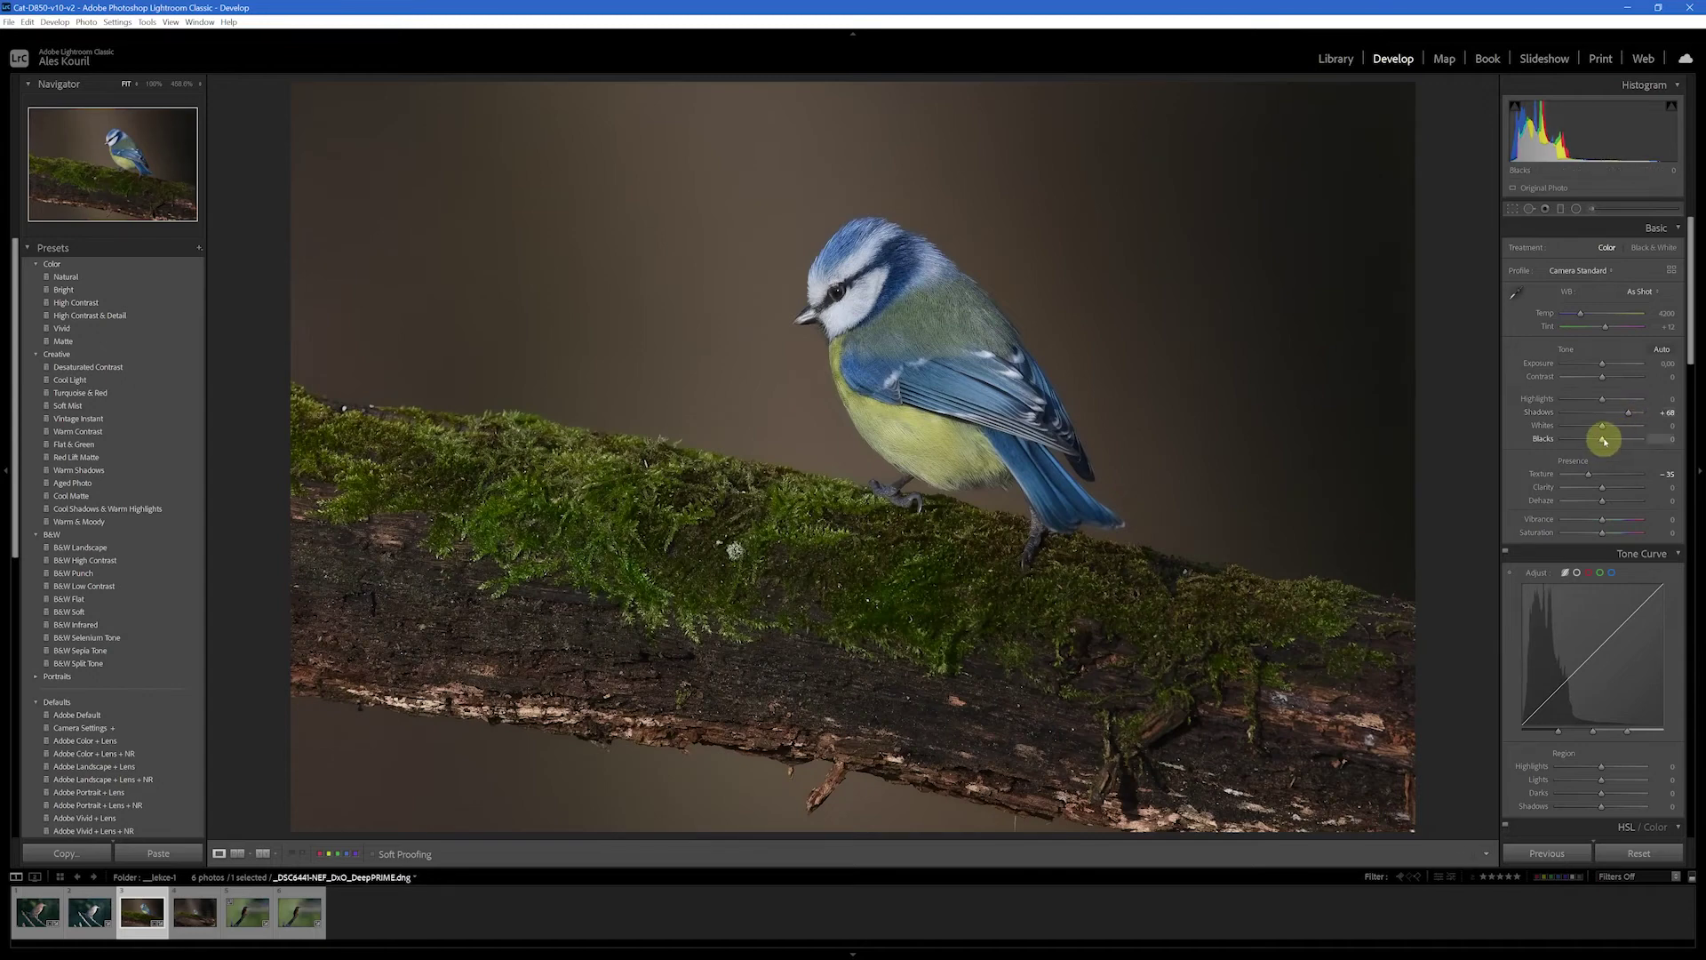
drag(1603, 441, 1619, 442)
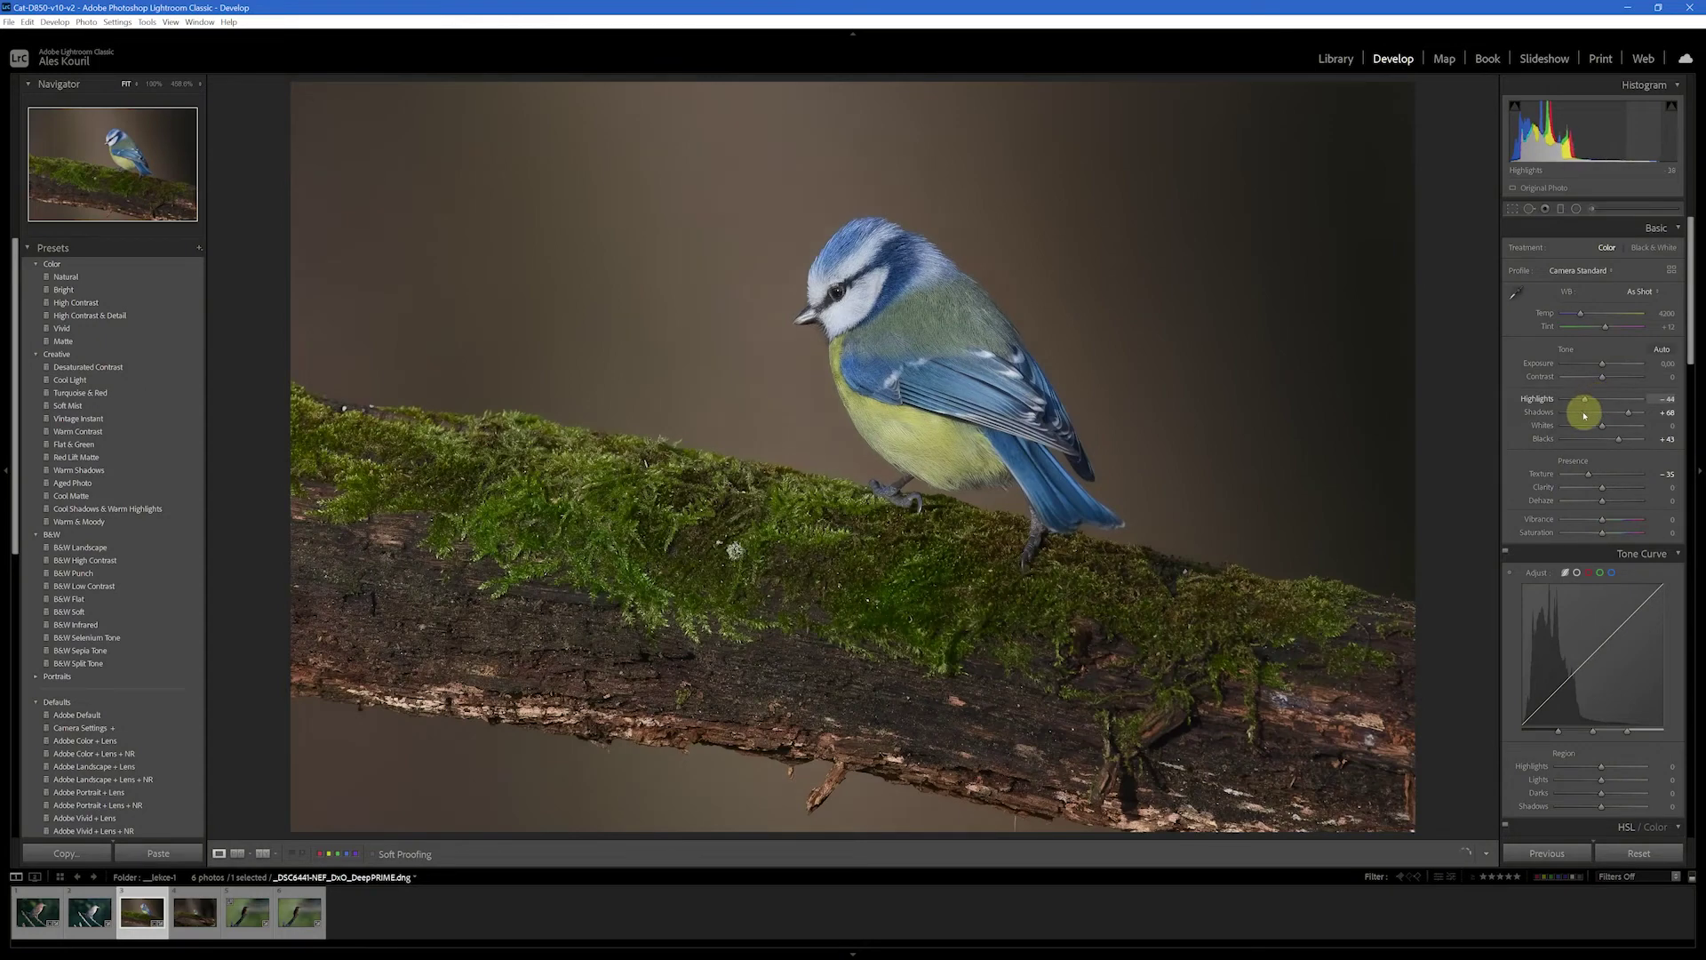
drag(1587, 414, 1594, 418)
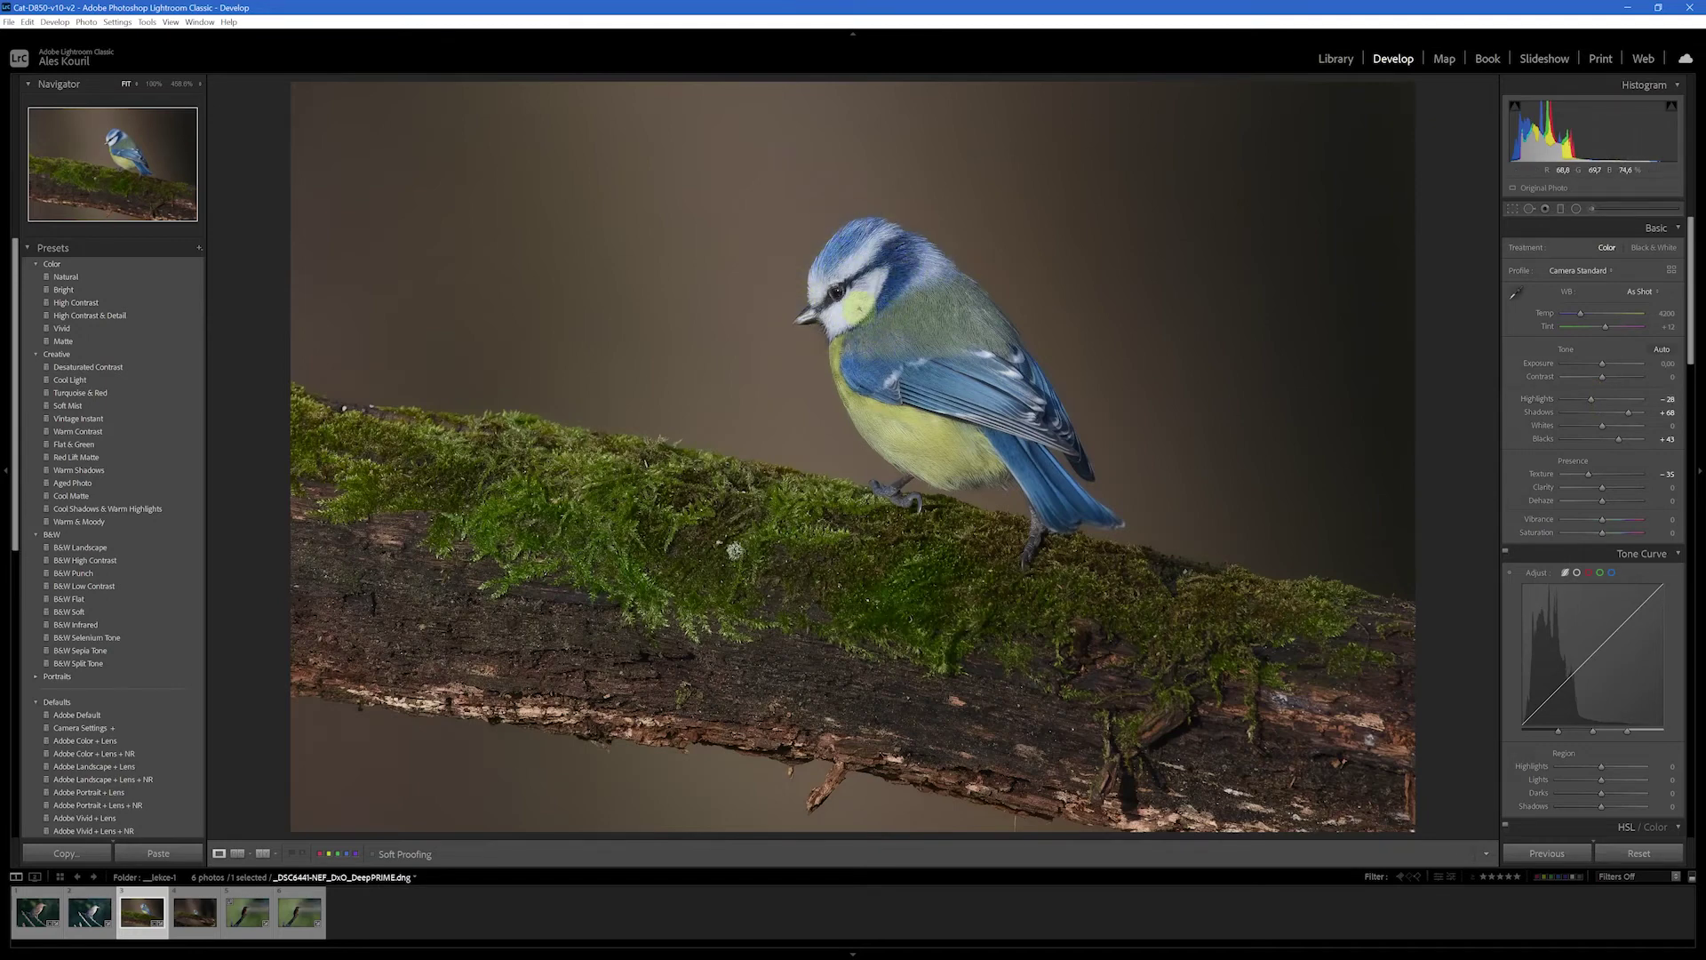
Check the bird's head at 100%, then try a warmer Temp and reset it to 4200.
click(869, 309)
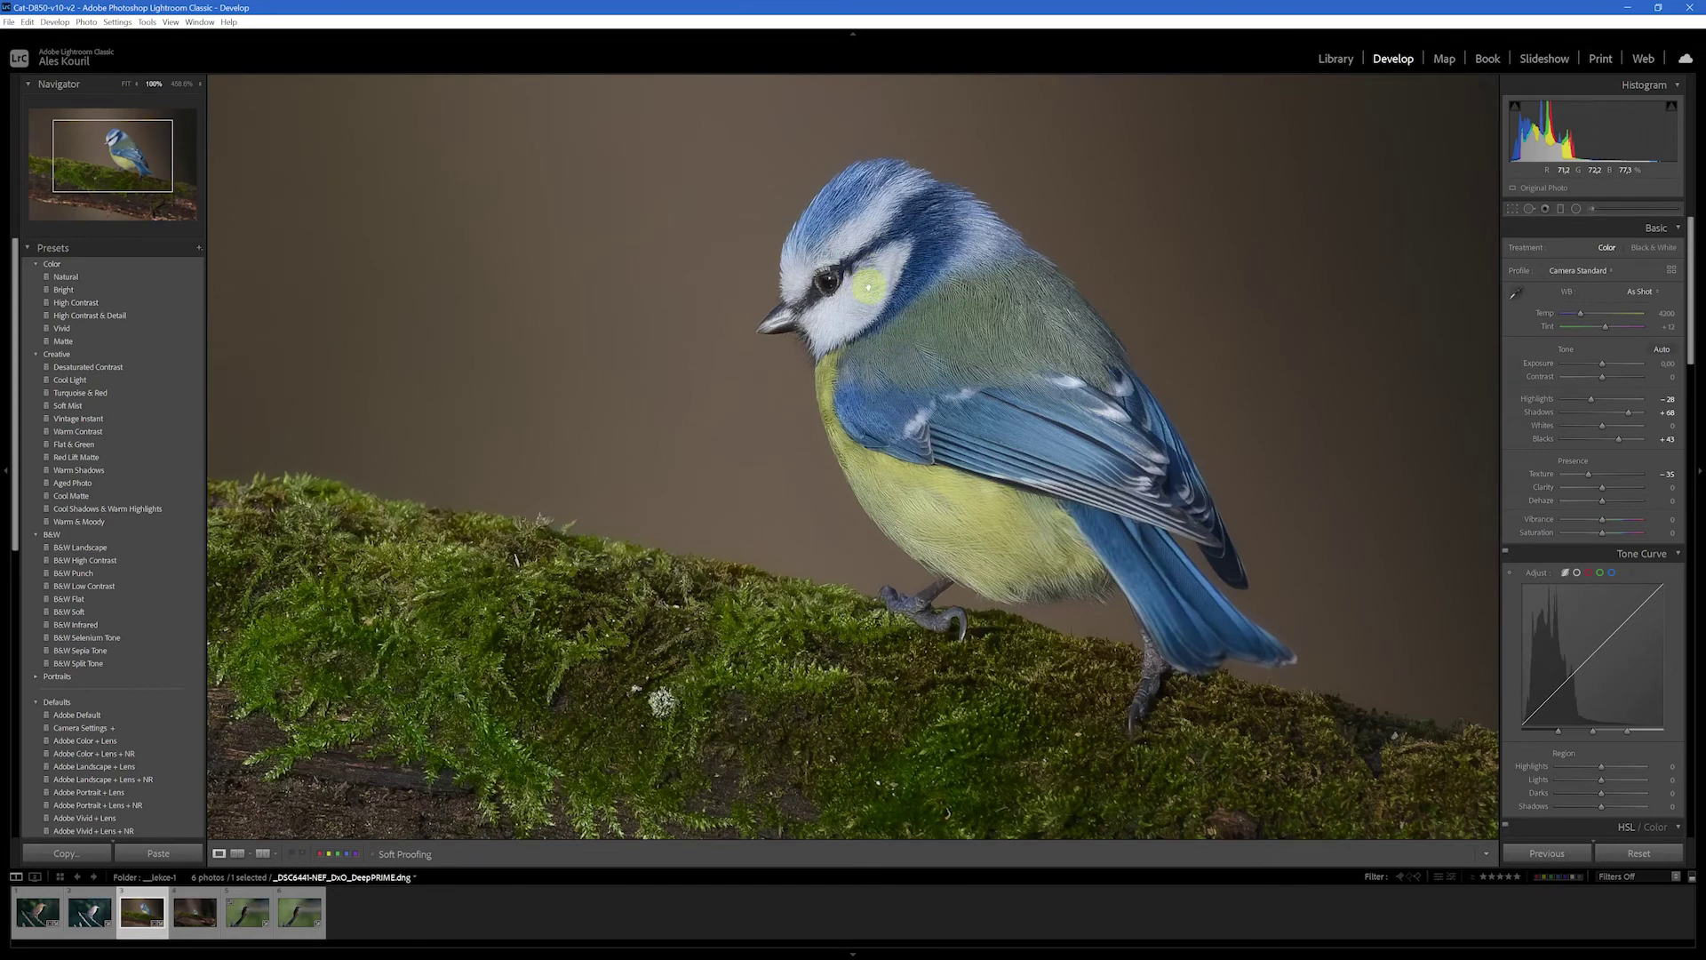
click(977, 359)
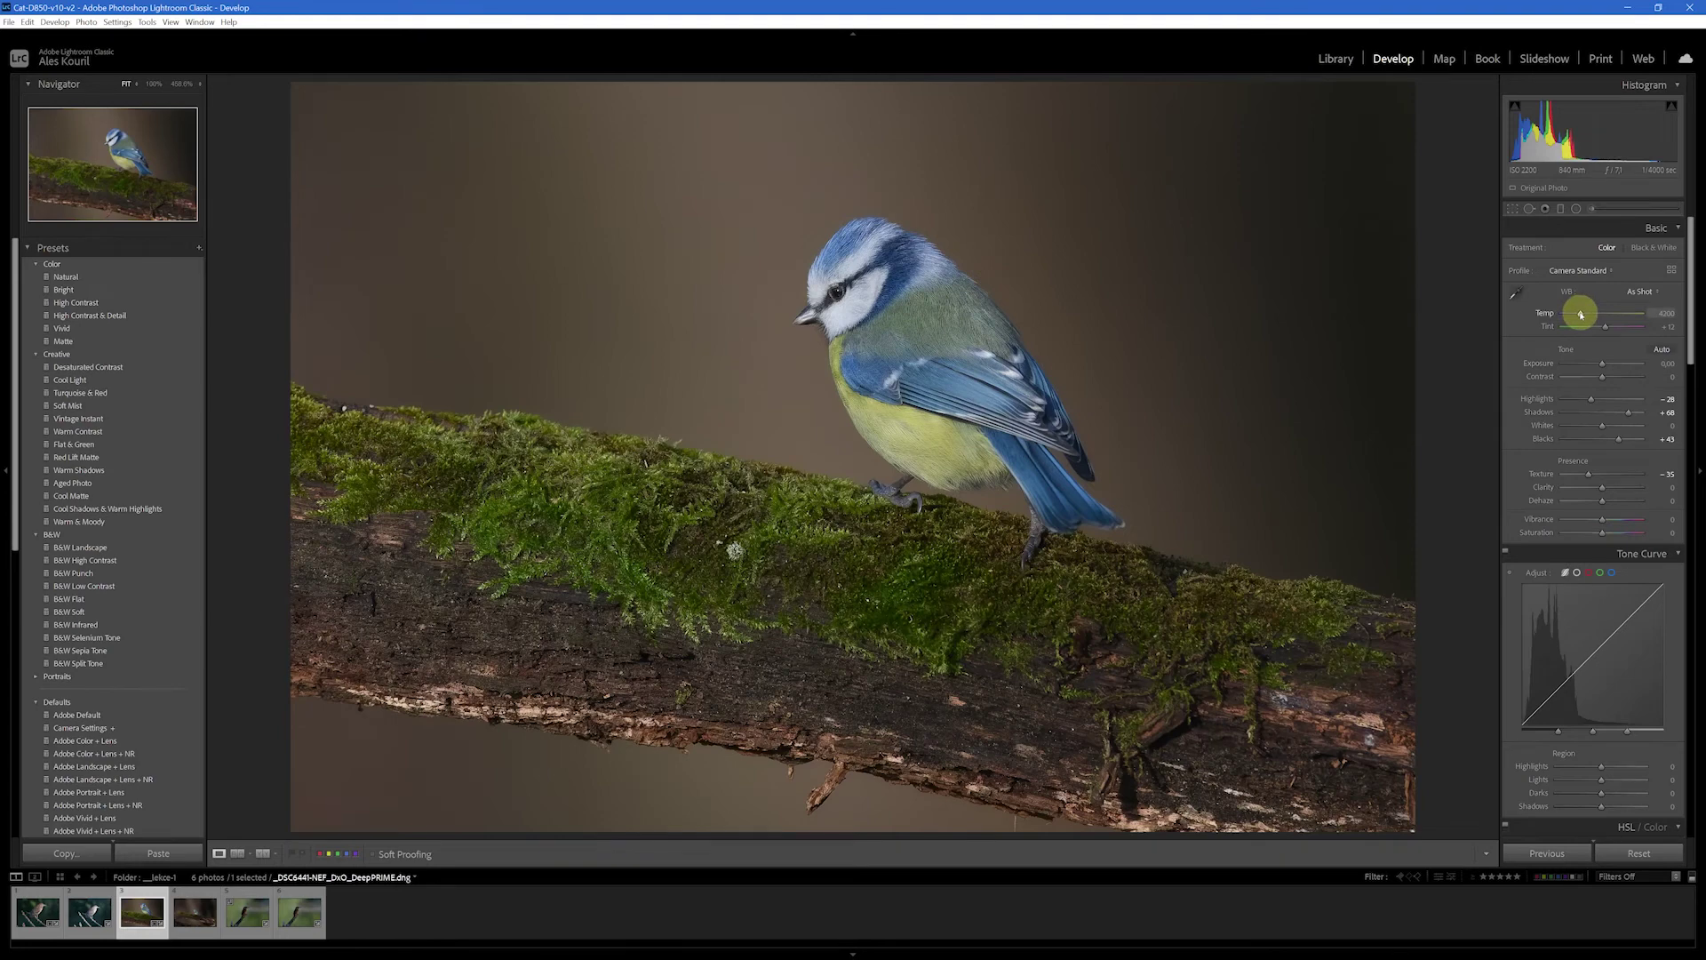
drag(1581, 314, 1591, 317)
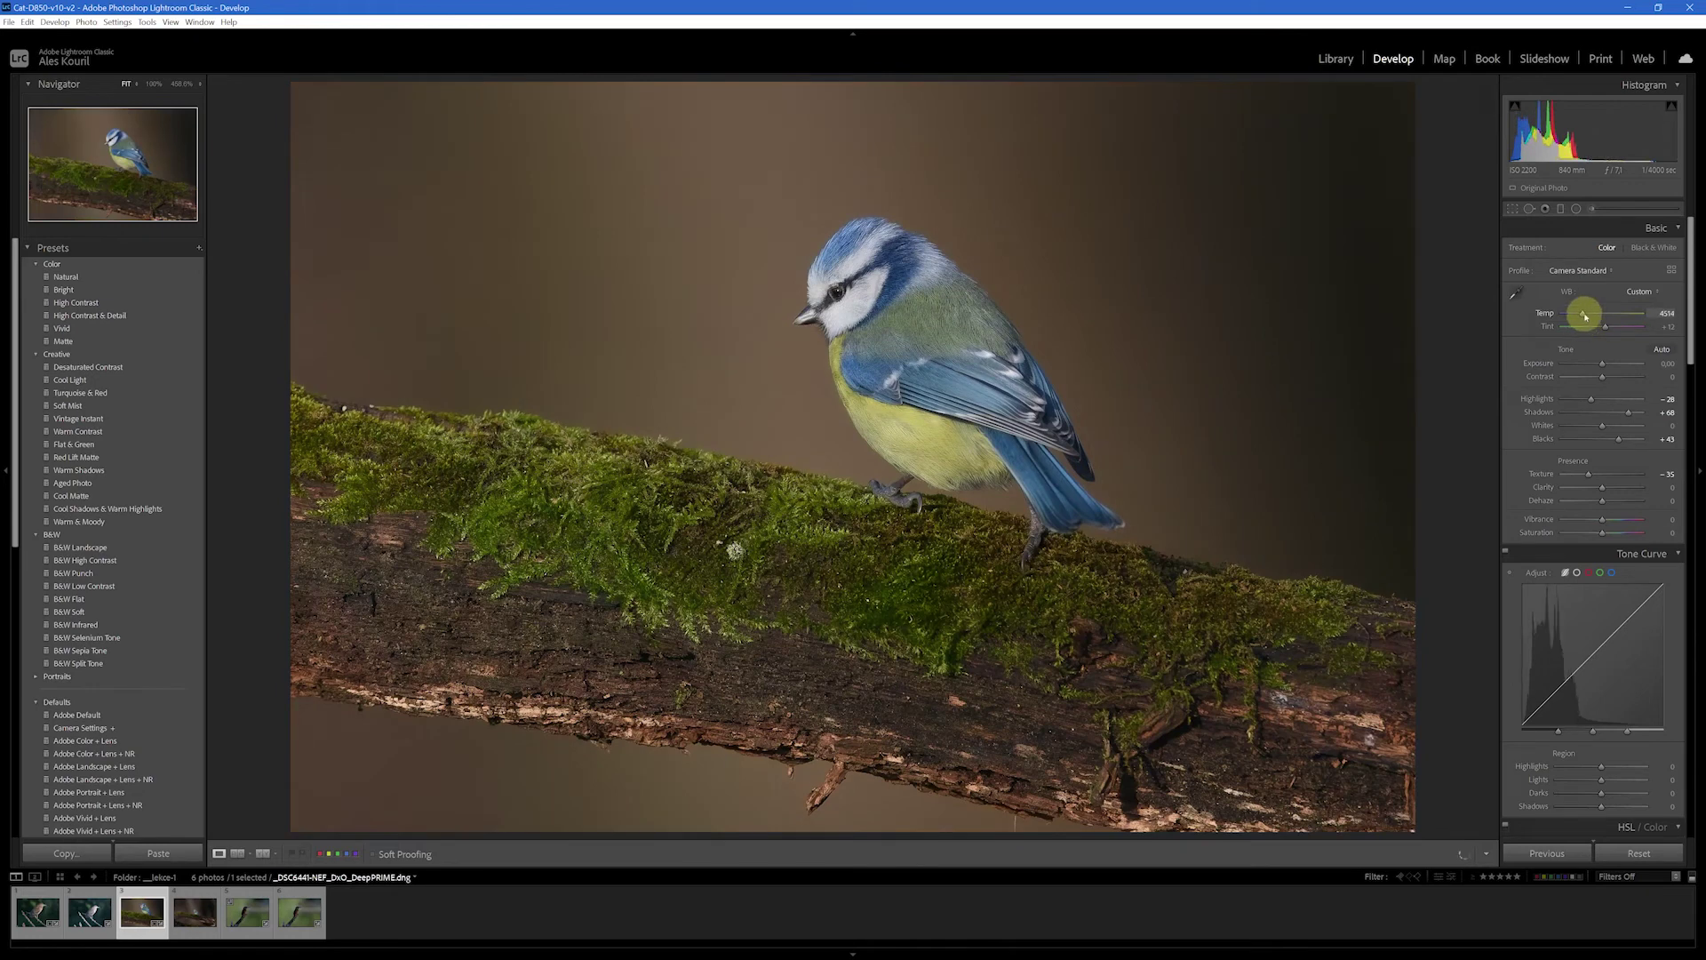
double_click(1585, 315)
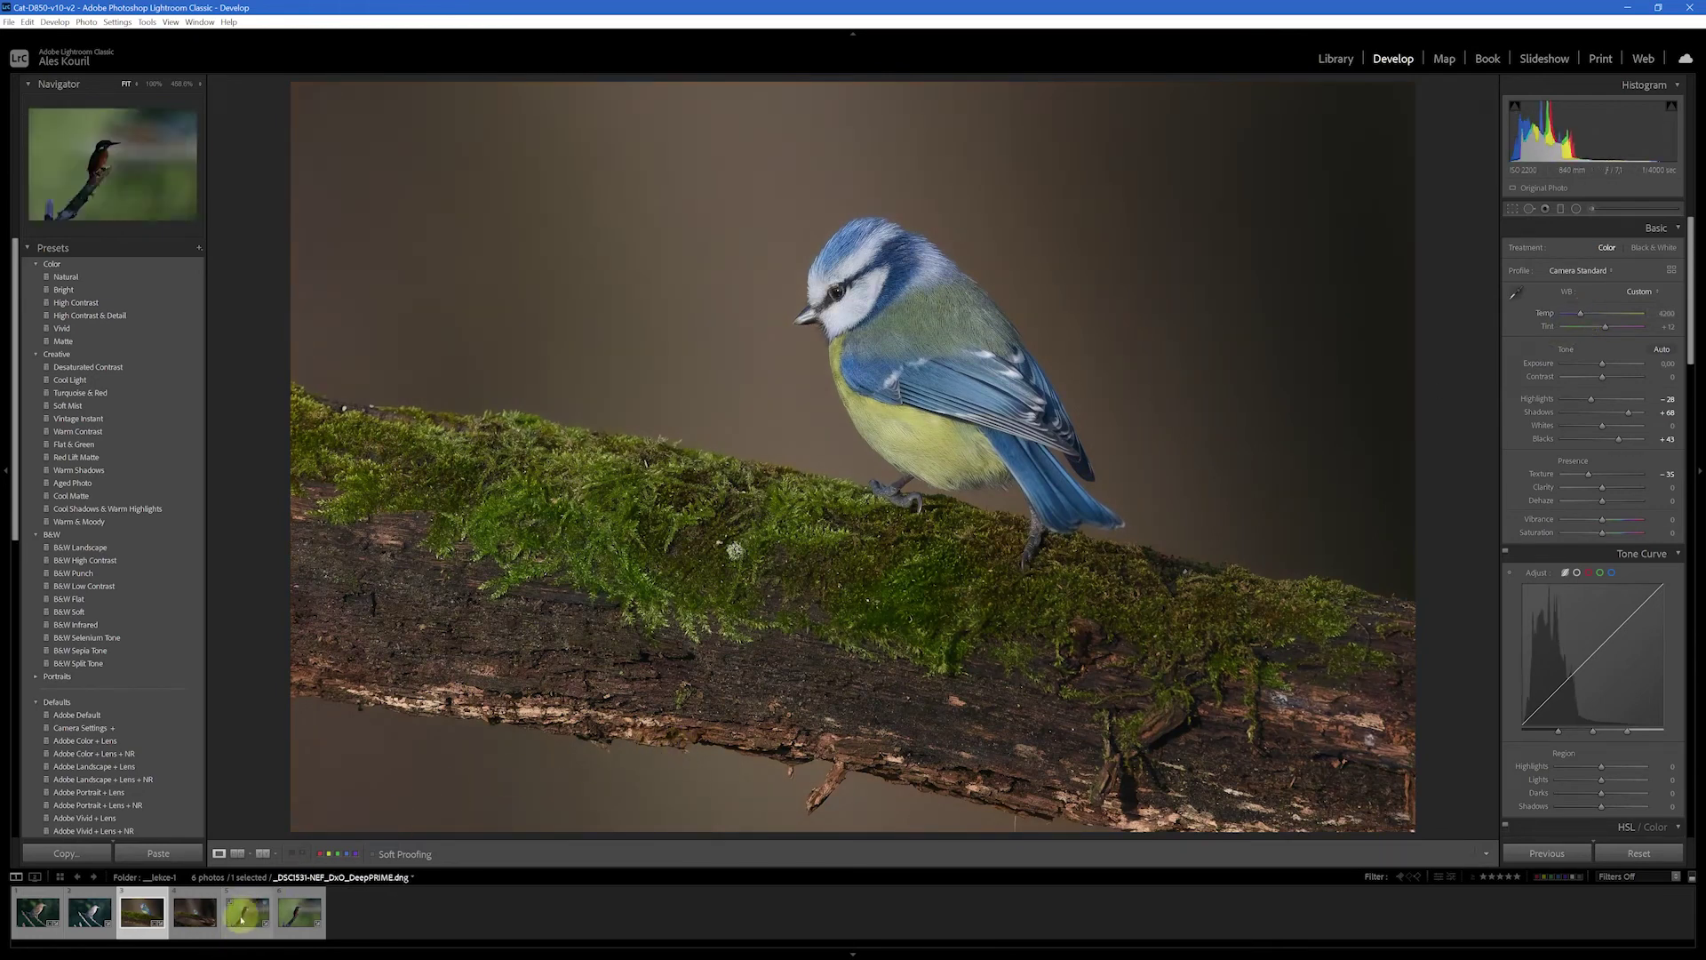
Open the kingfisher NEF and inspect its head and beak at 100% before fitting it back.
click(297, 924)
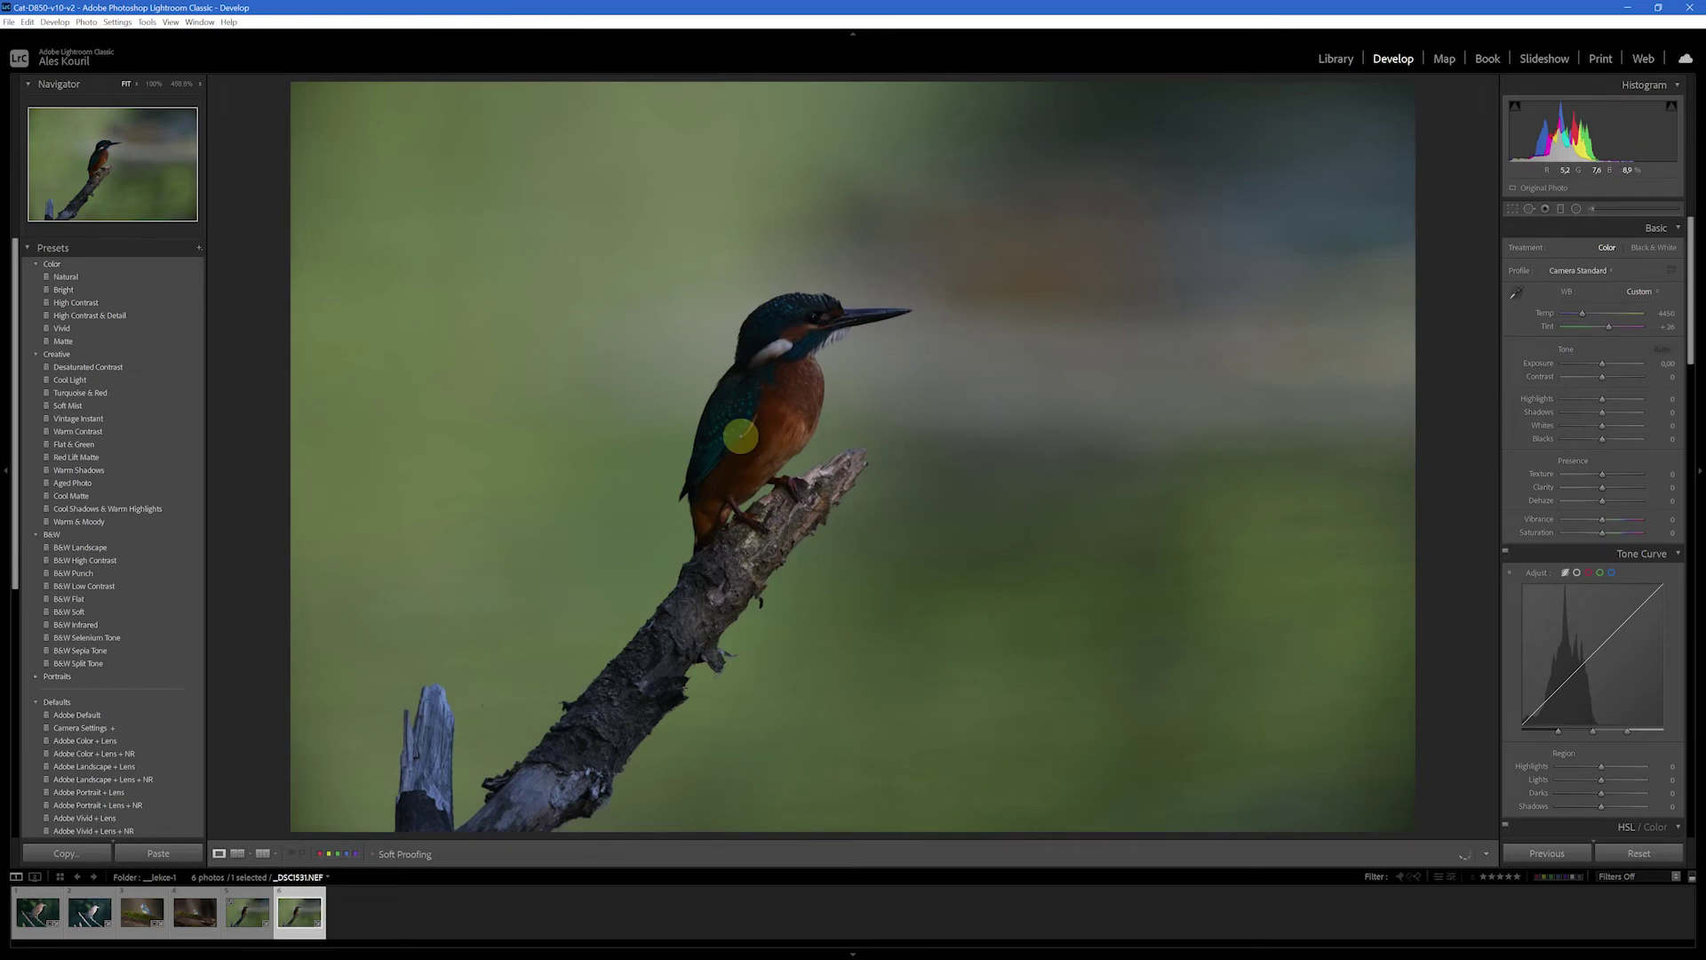
click(740, 436)
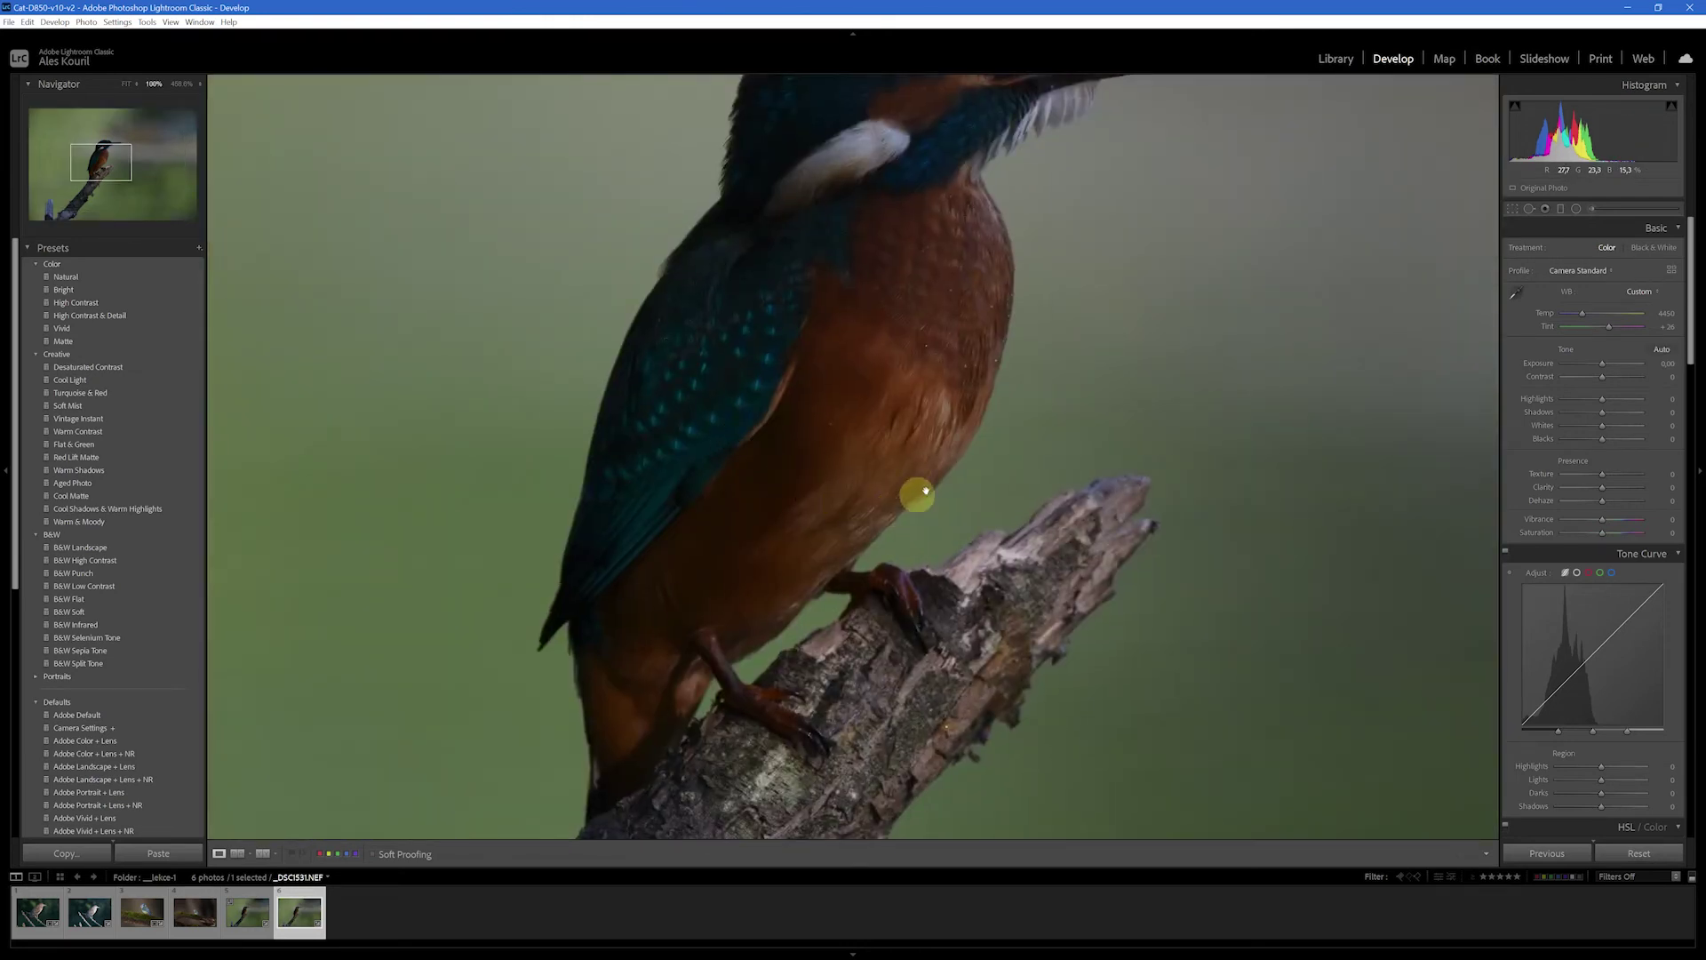
drag(941, 469, 925, 552)
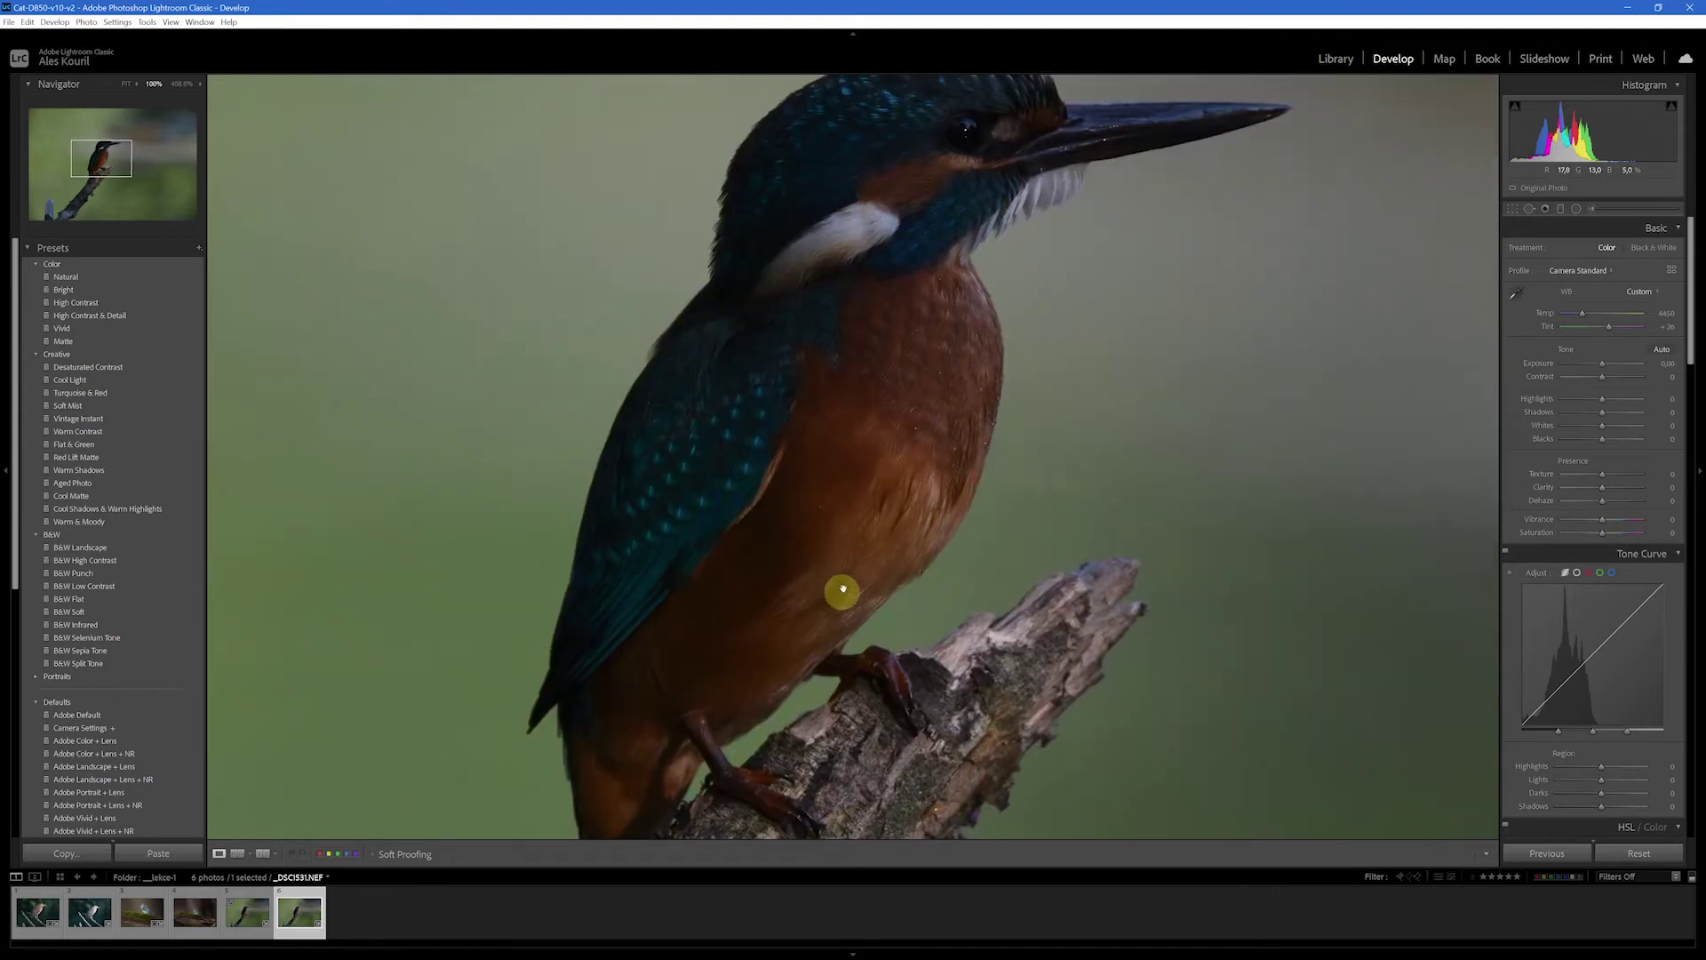
click(861, 533)
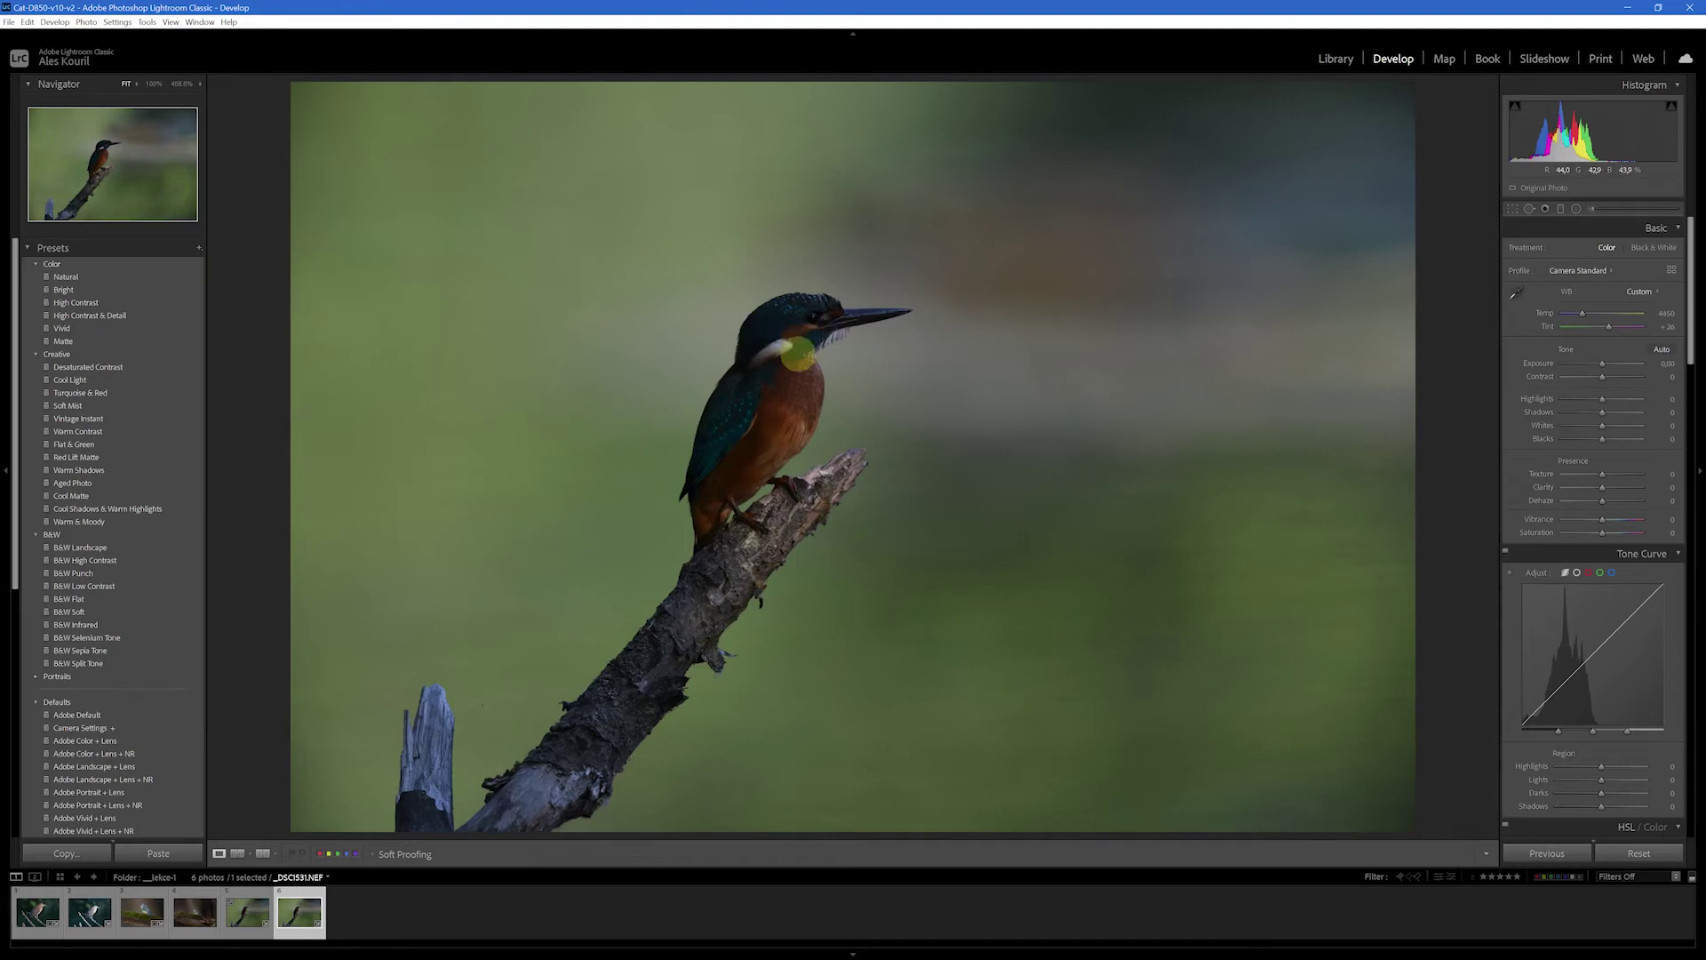
Switch to the kingfisher DNG, crop tighter around the bird with about 7.7° rotation.
key(Left)
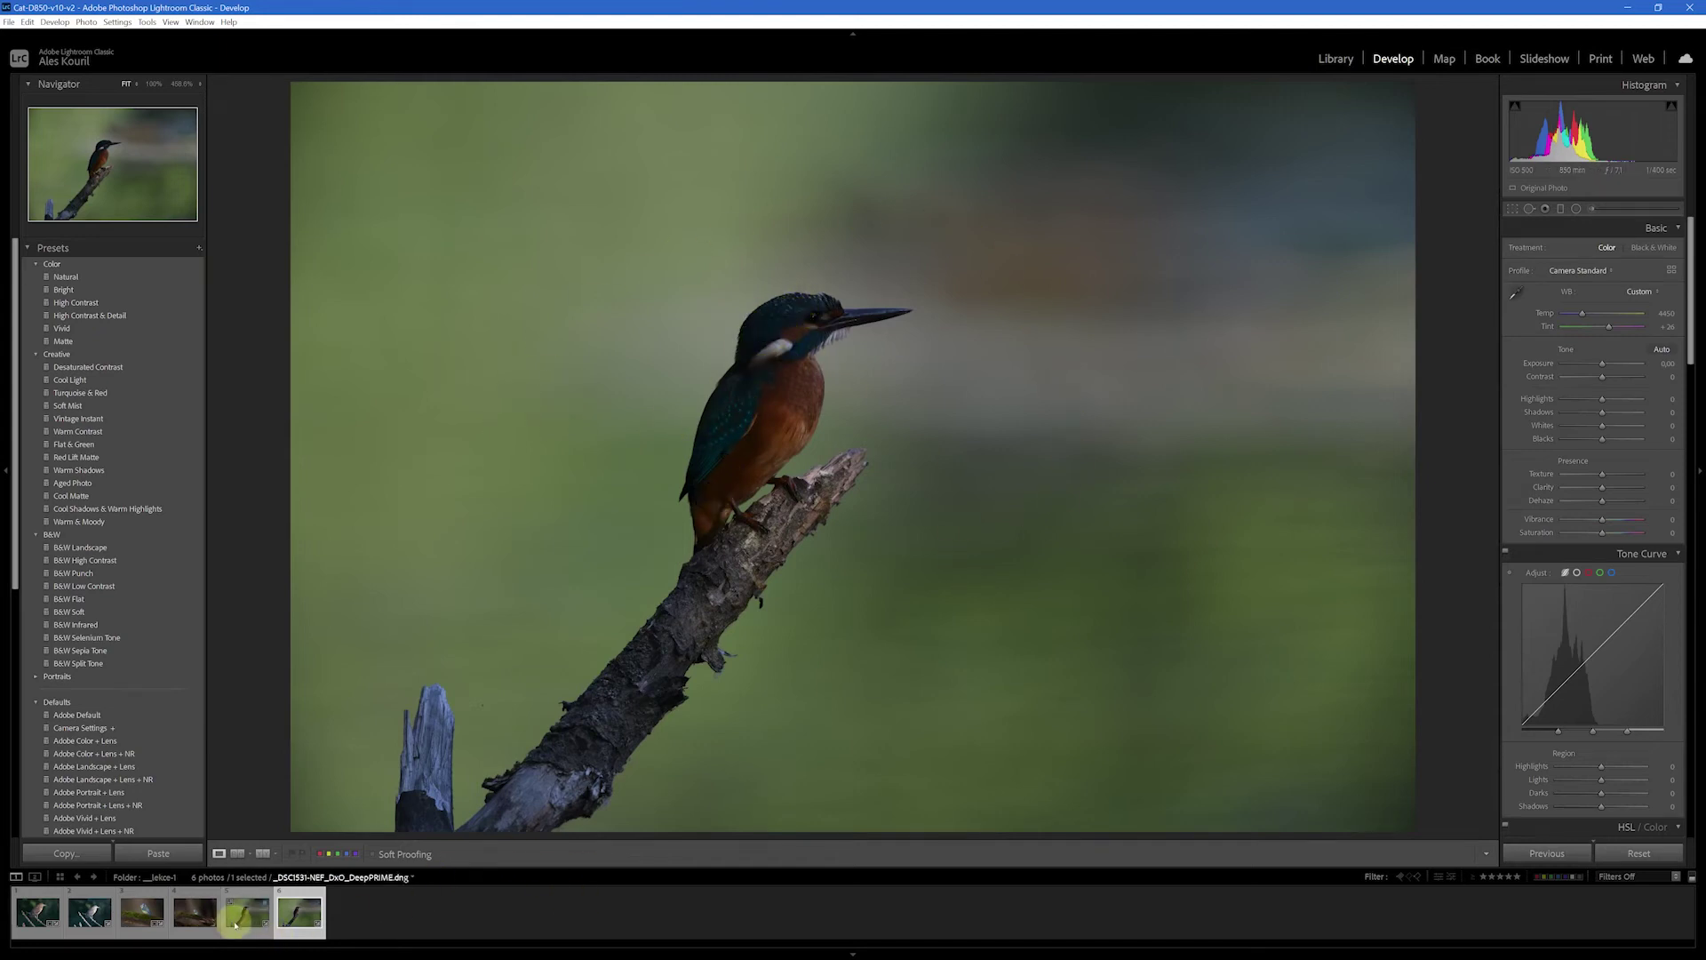
click(1512, 209)
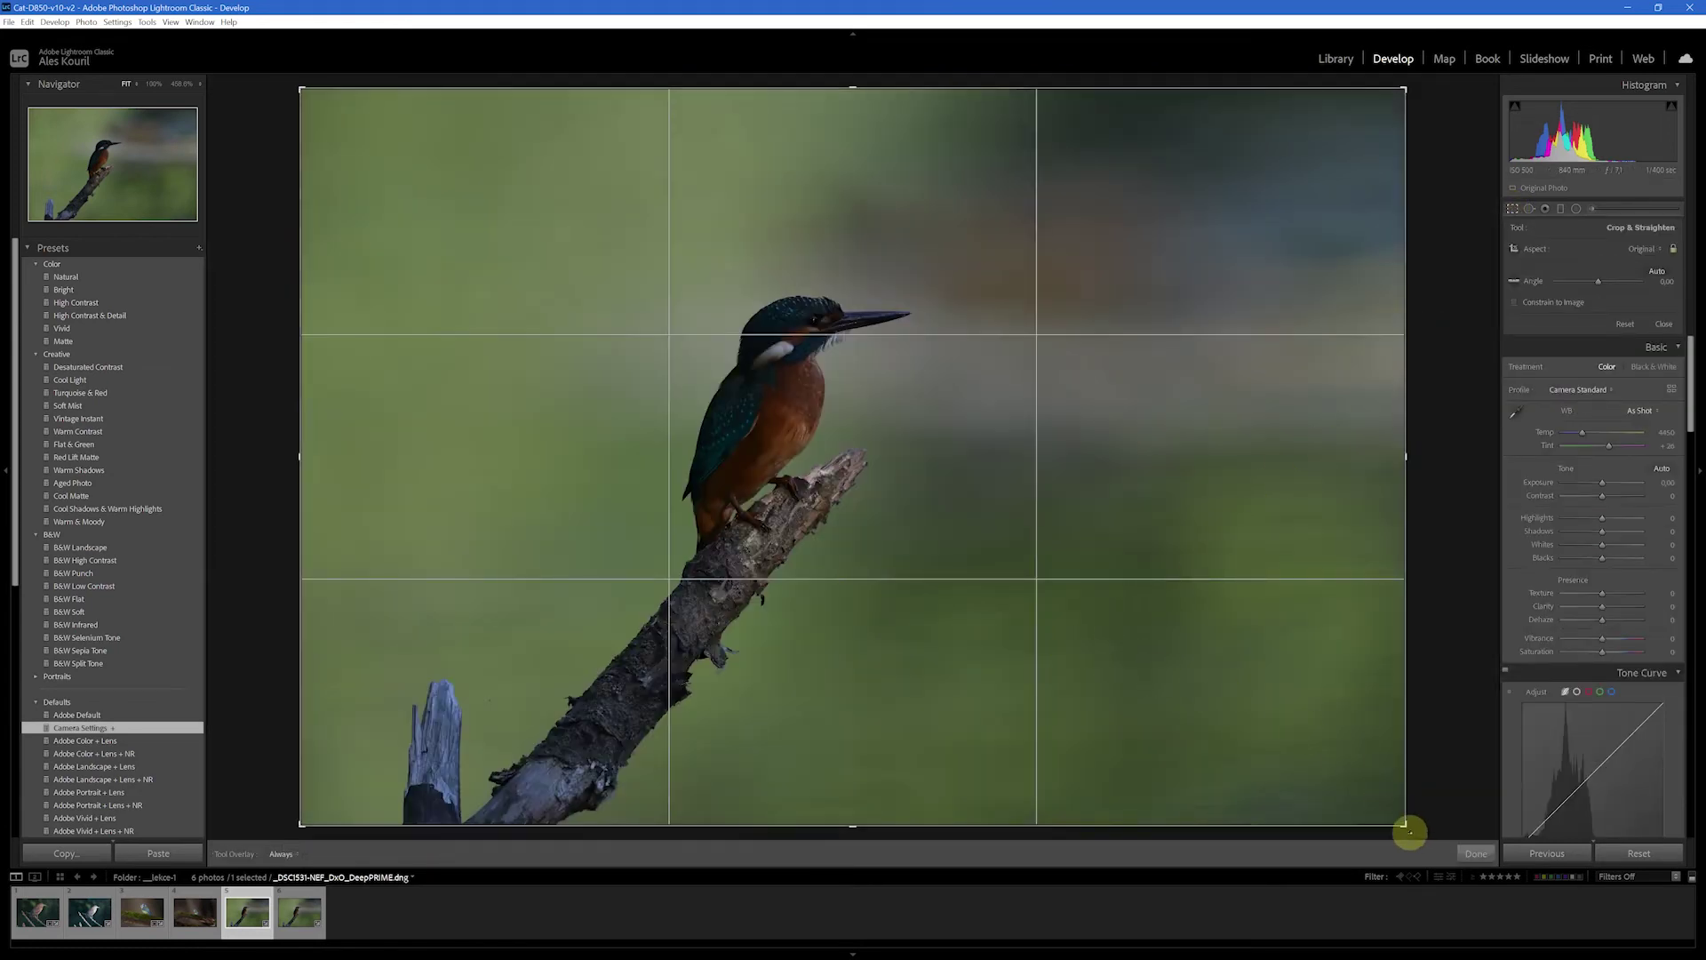
key(alt)
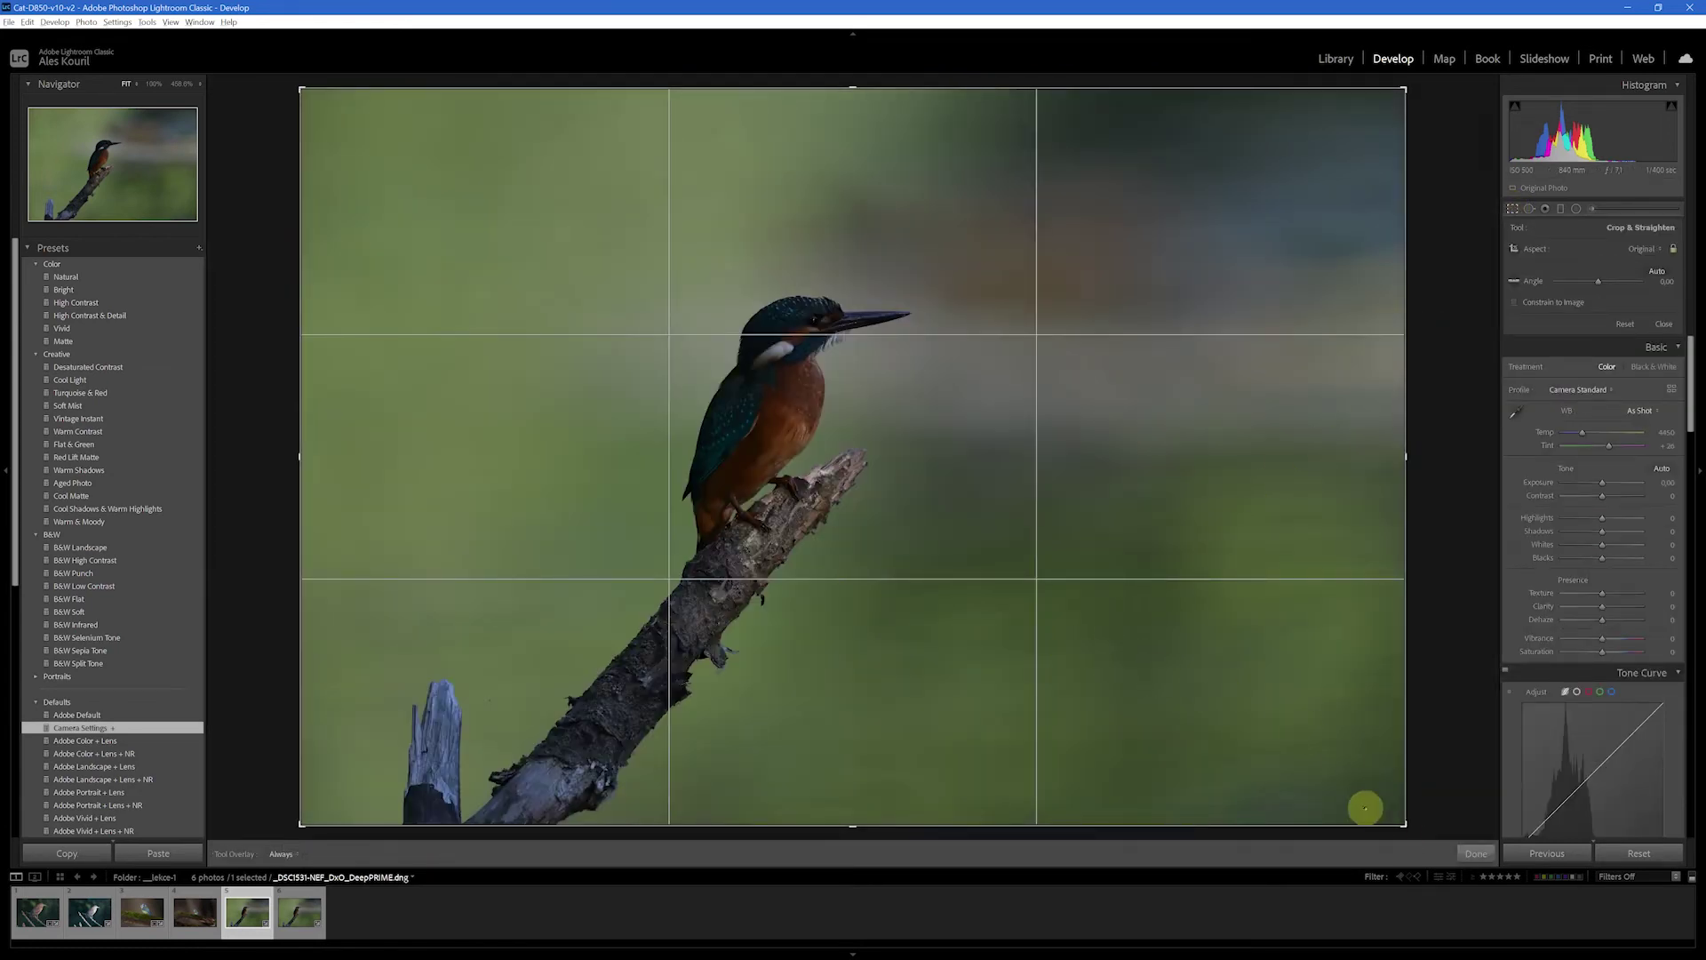
drag(1404, 821, 1188, 679)
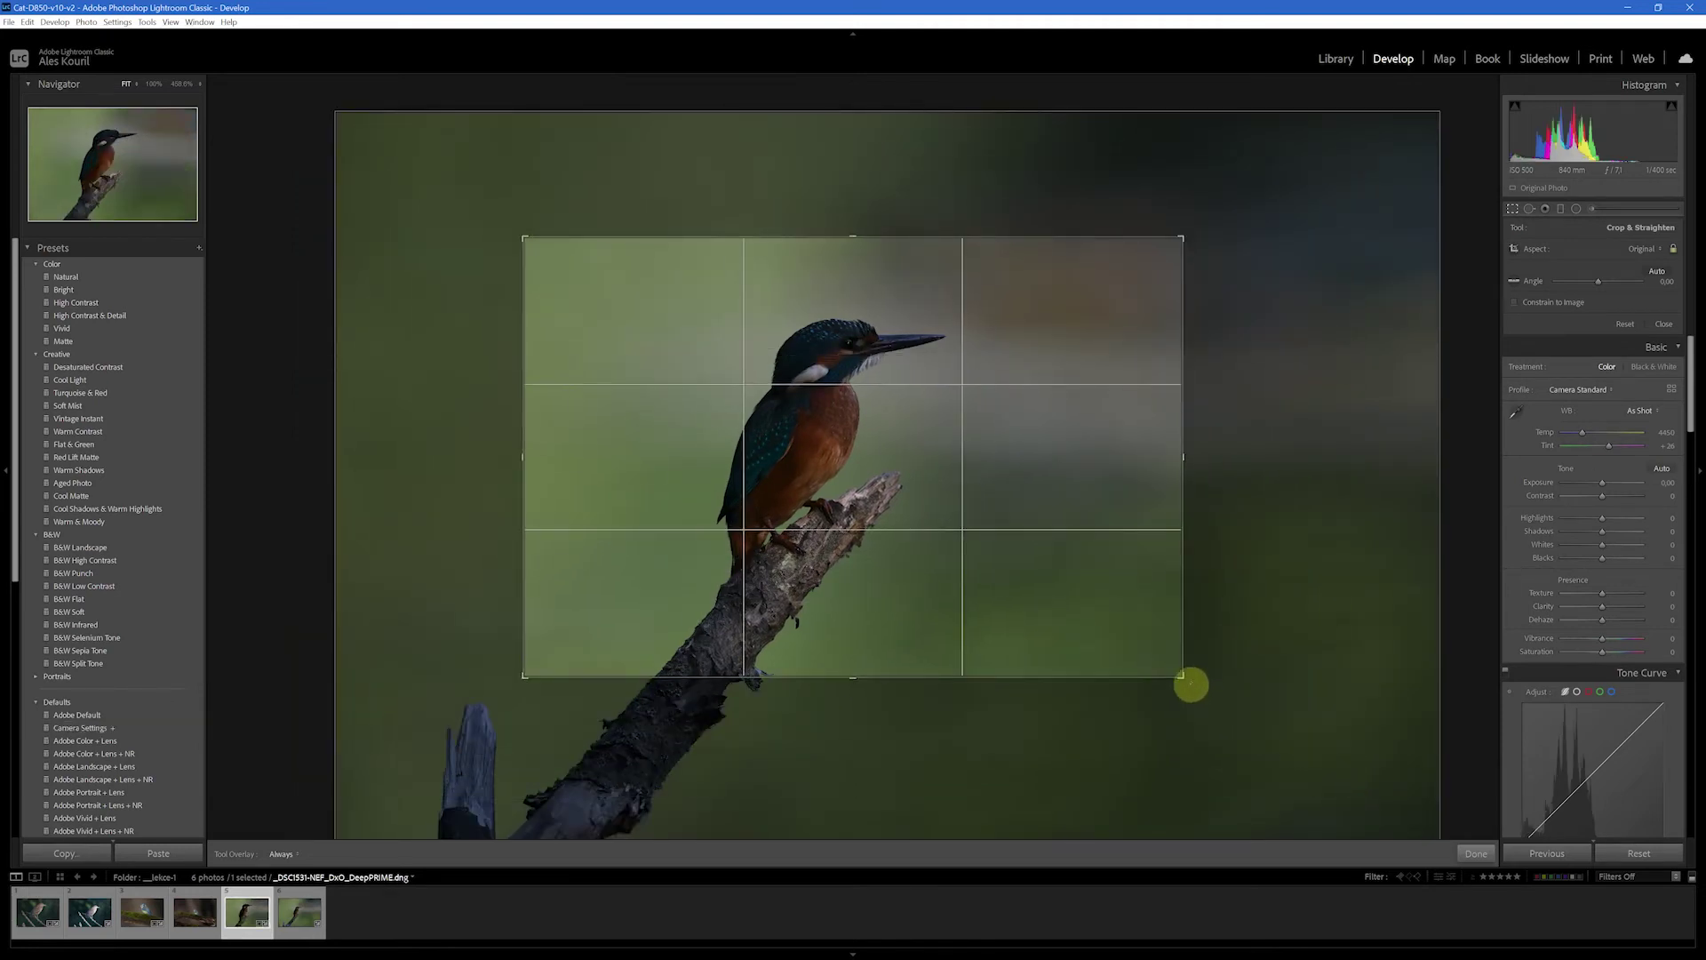
drag(1191, 686, 1165, 739)
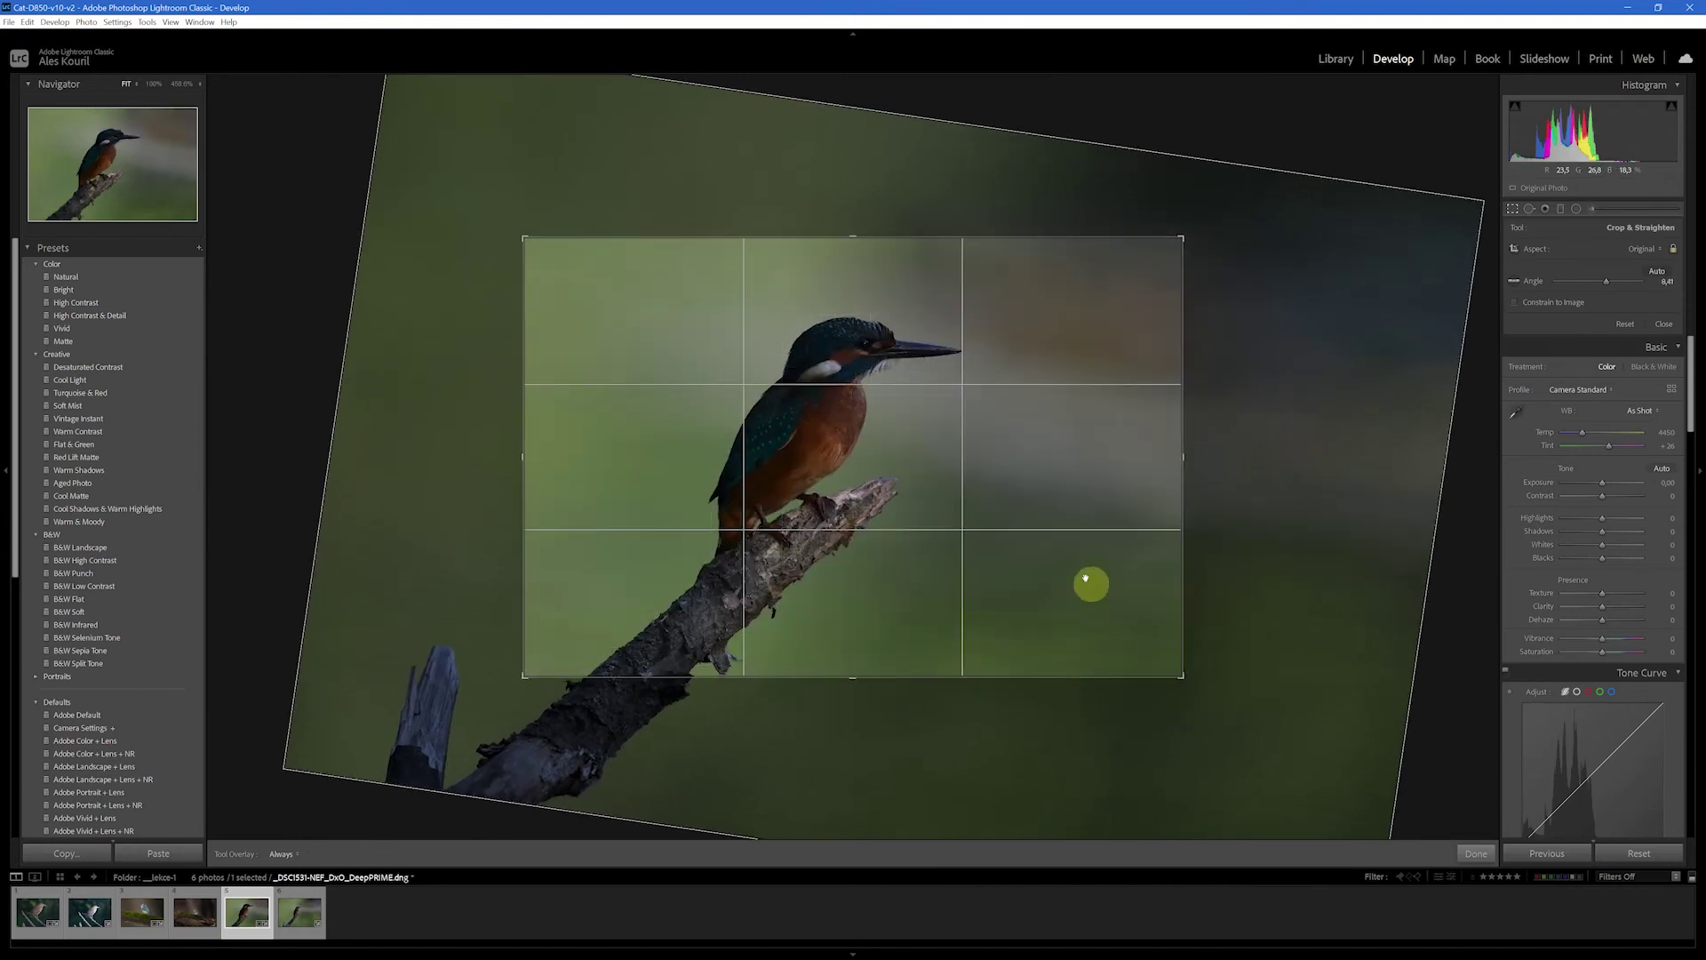
drag(811, 440, 828, 435)
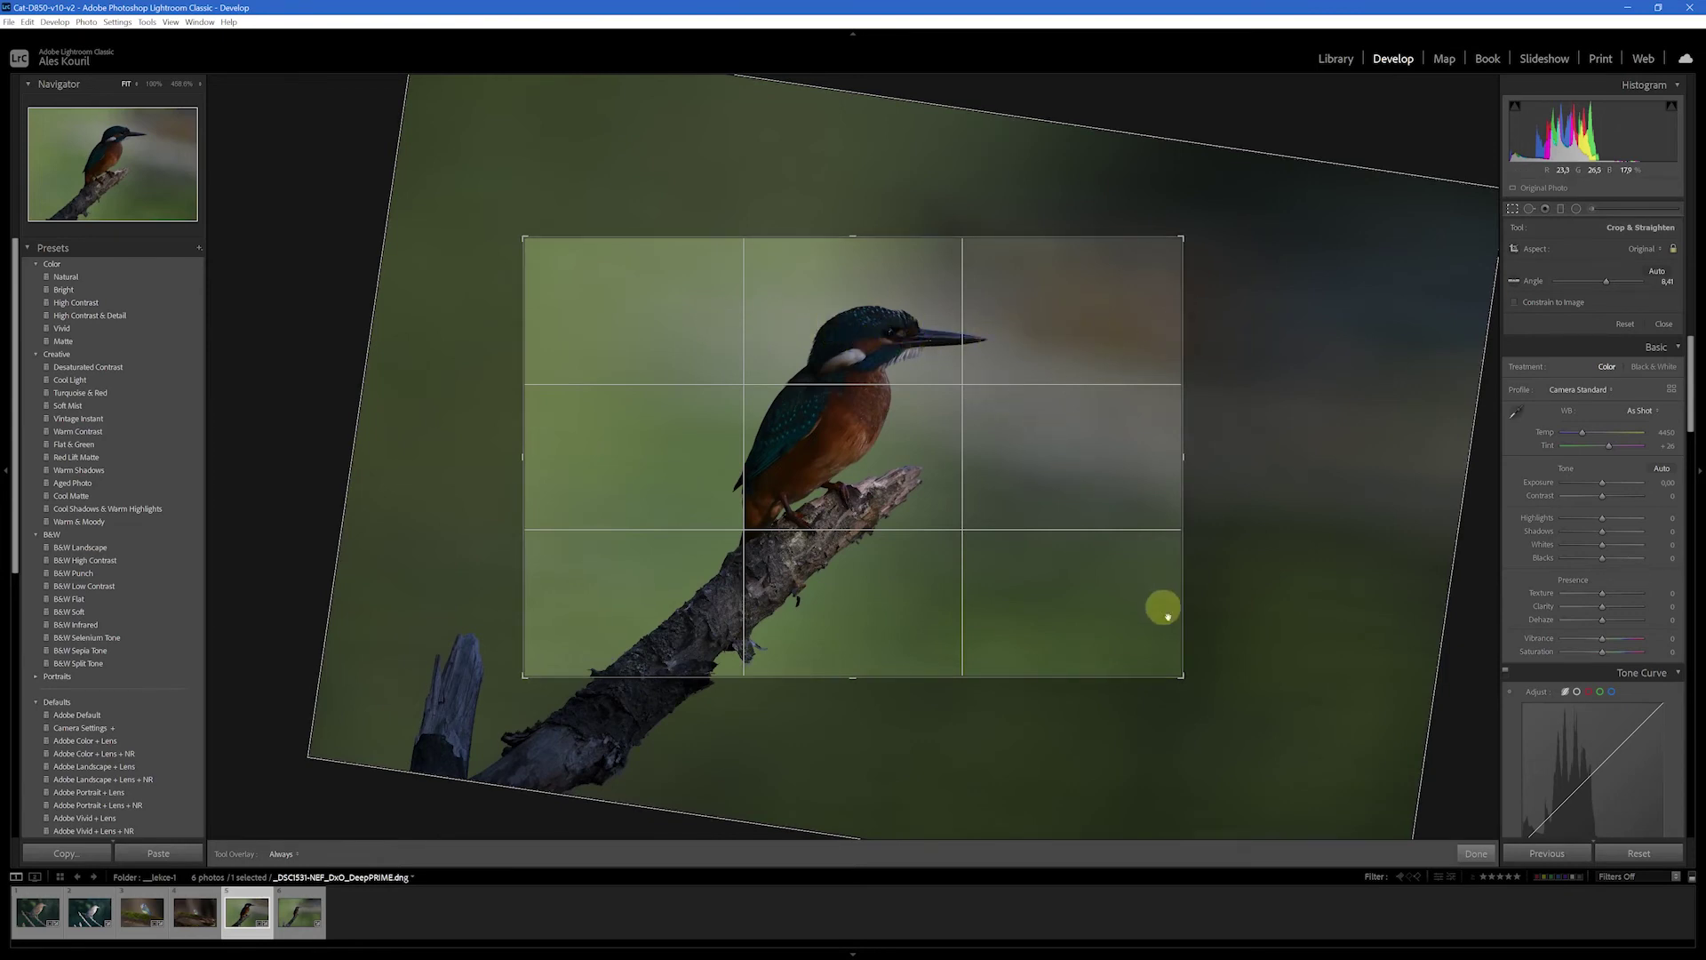
drag(1192, 692, 1196, 685)
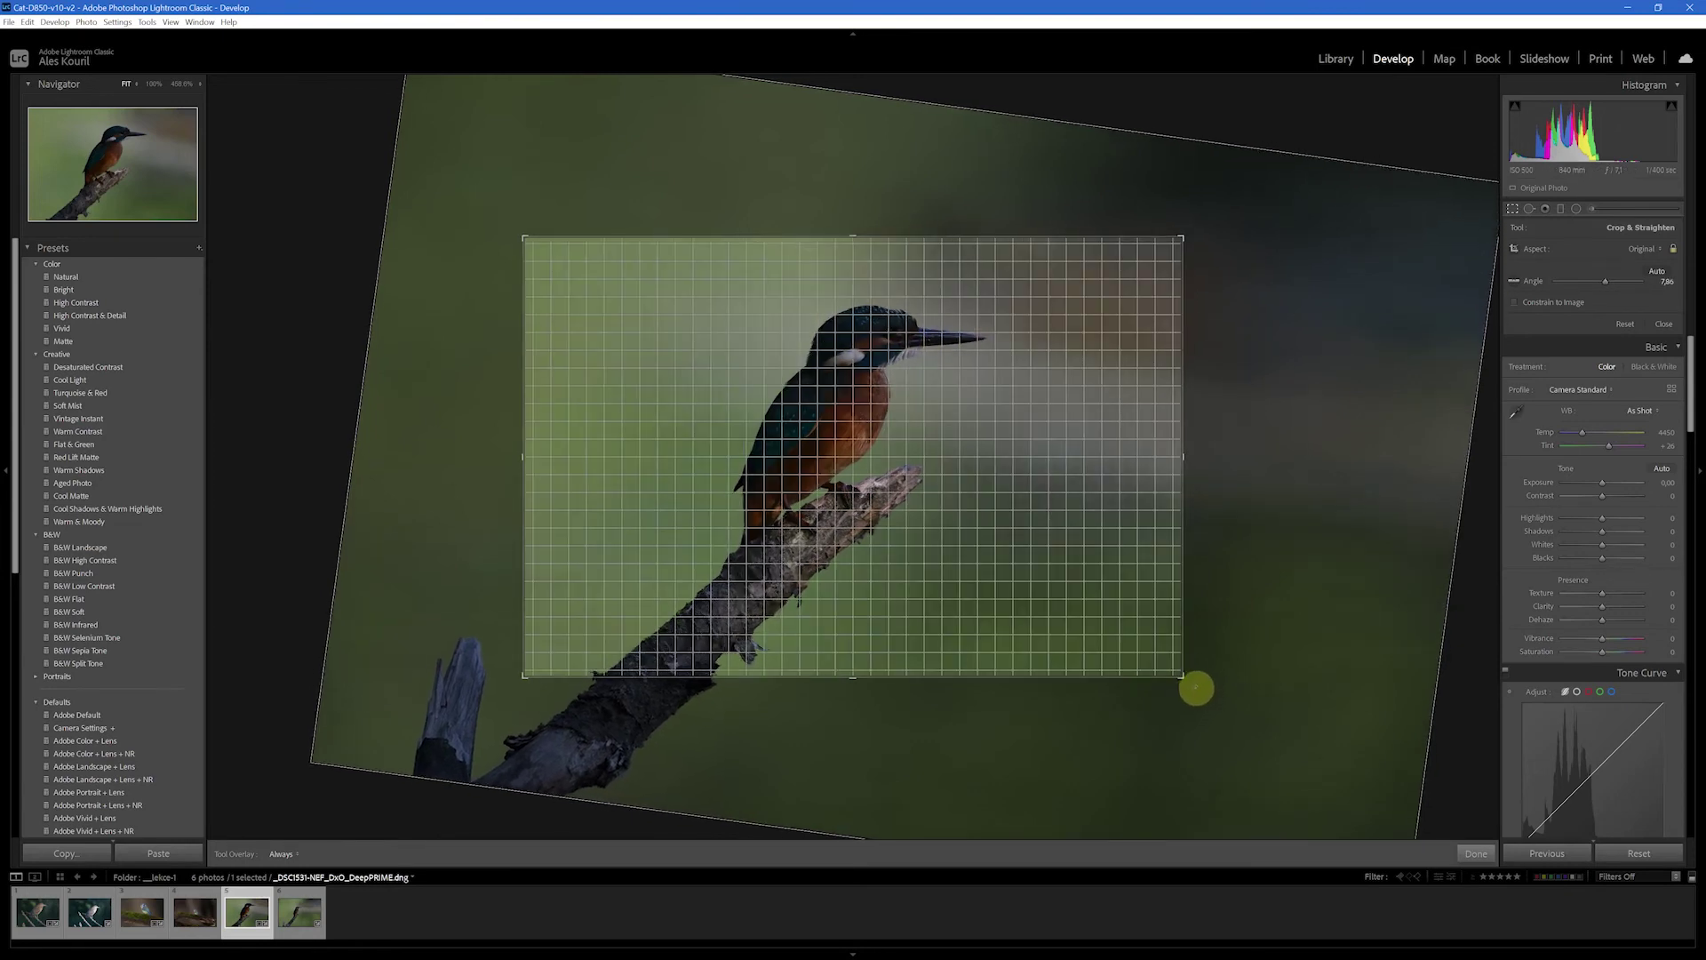
click(1513, 210)
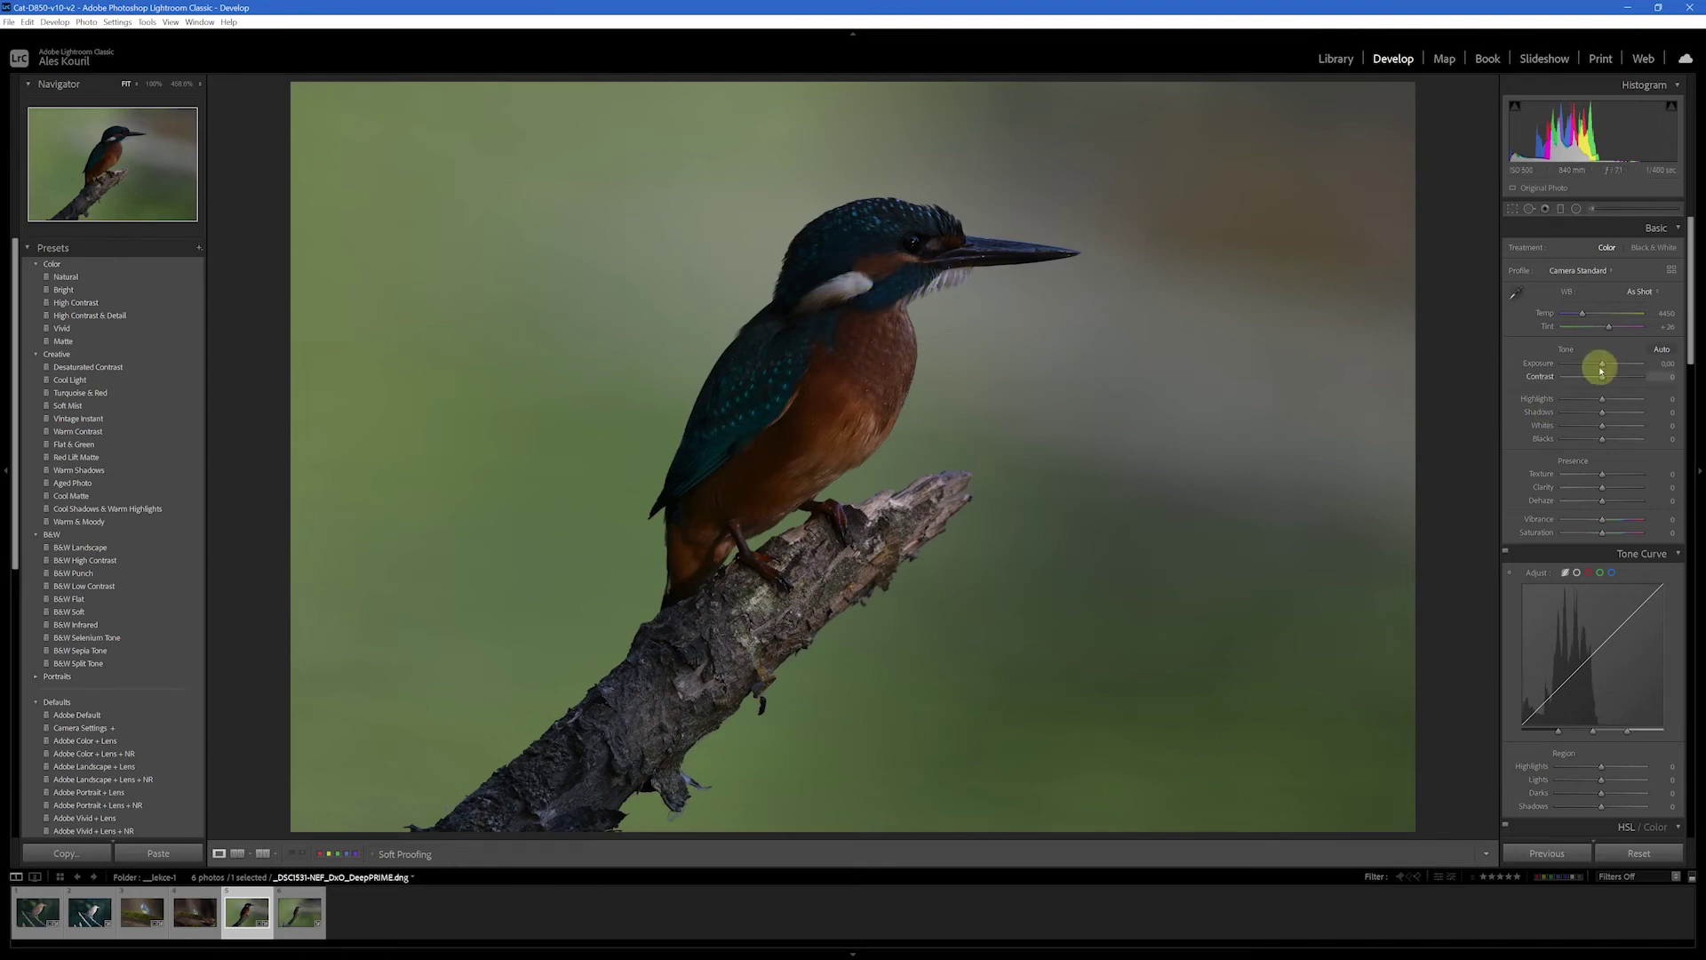
Set the kingfisher's Exposure to +1.00, lift Shadows and lower Highlights, checking the neck at 100%.
drag(1602, 365, 1610, 363)
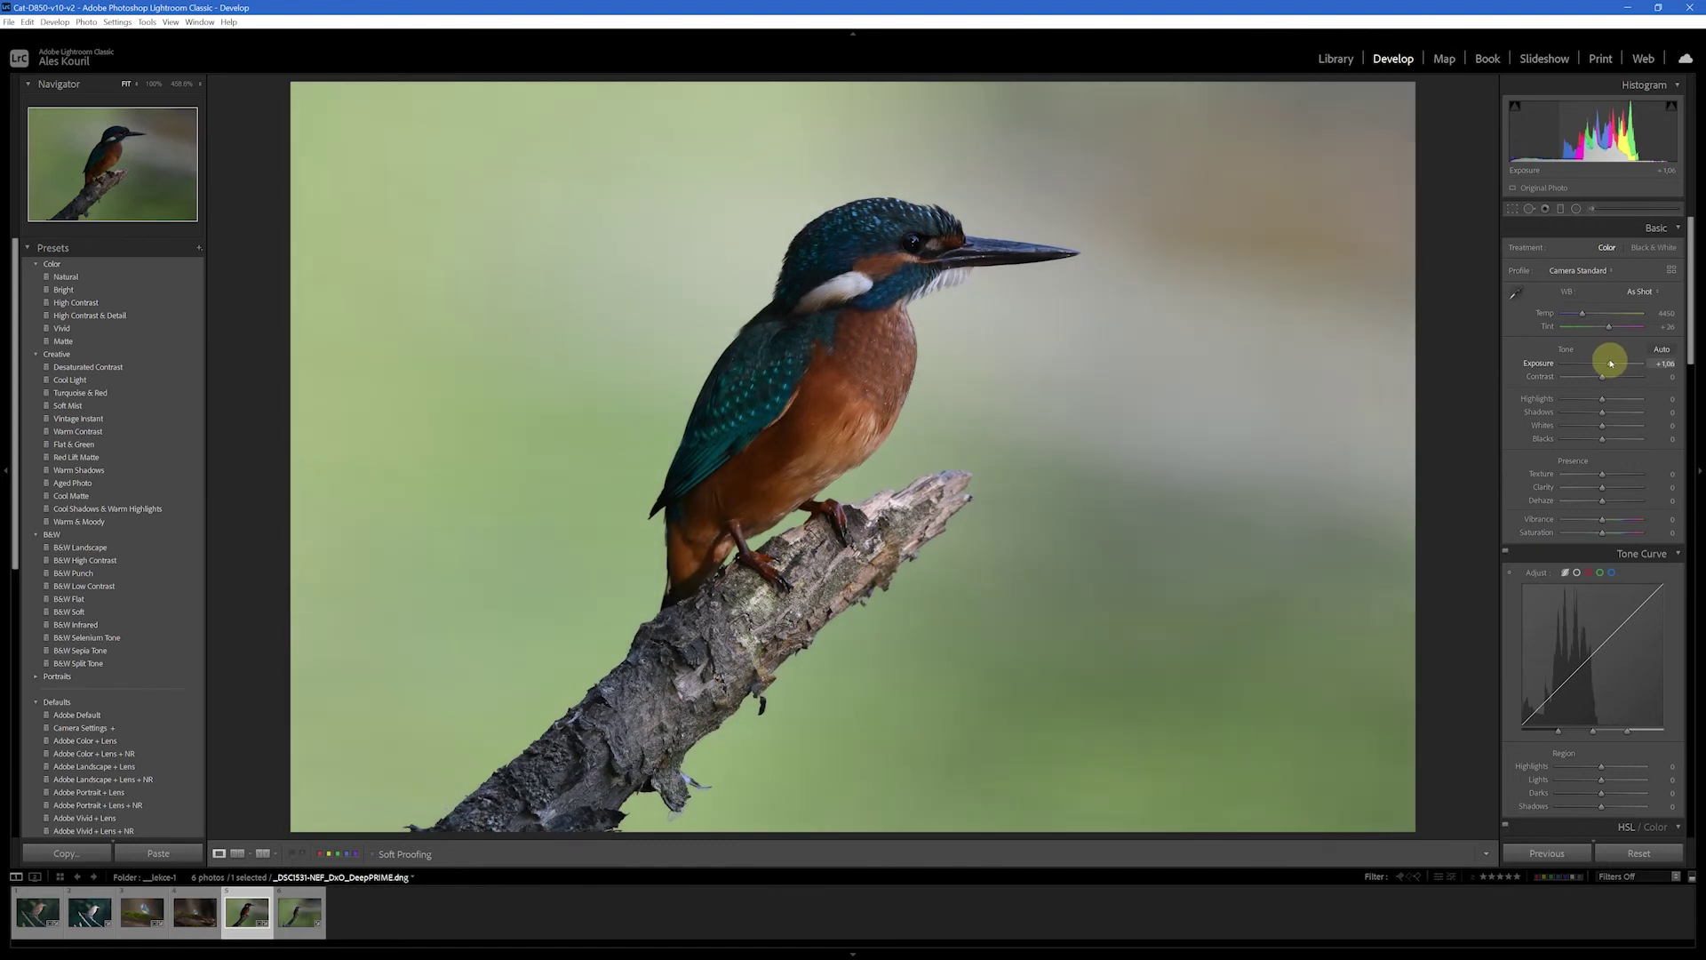
drag(1611, 363, 1610, 363)
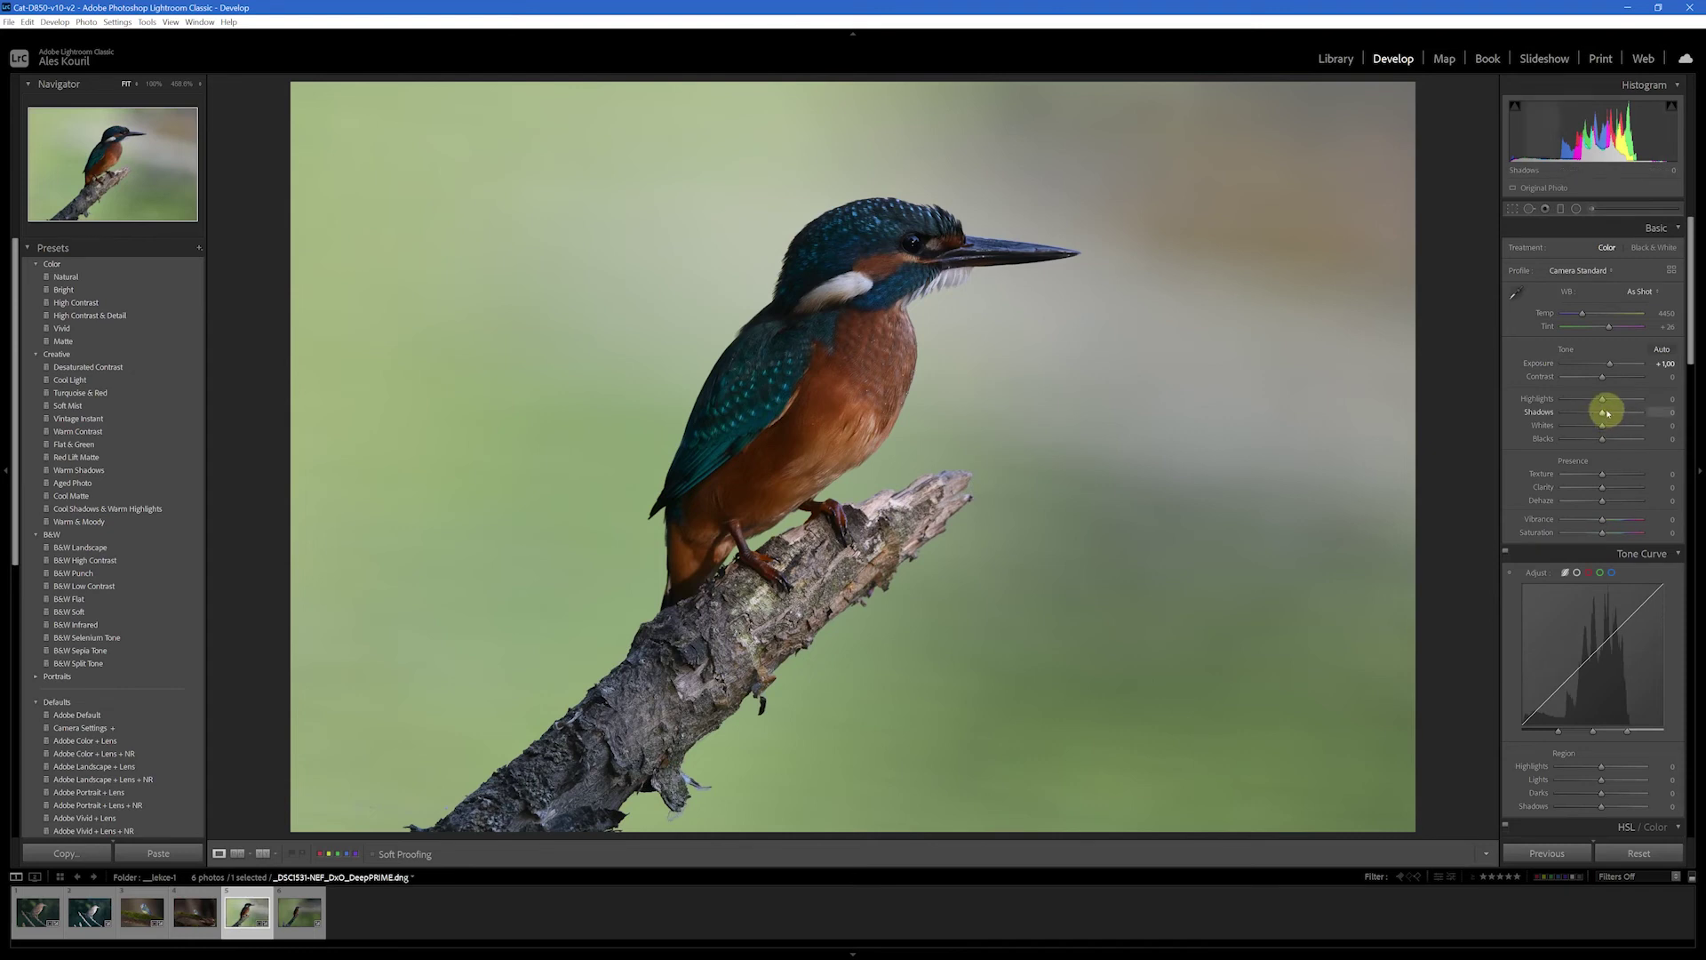
drag(1610, 413, 1623, 415)
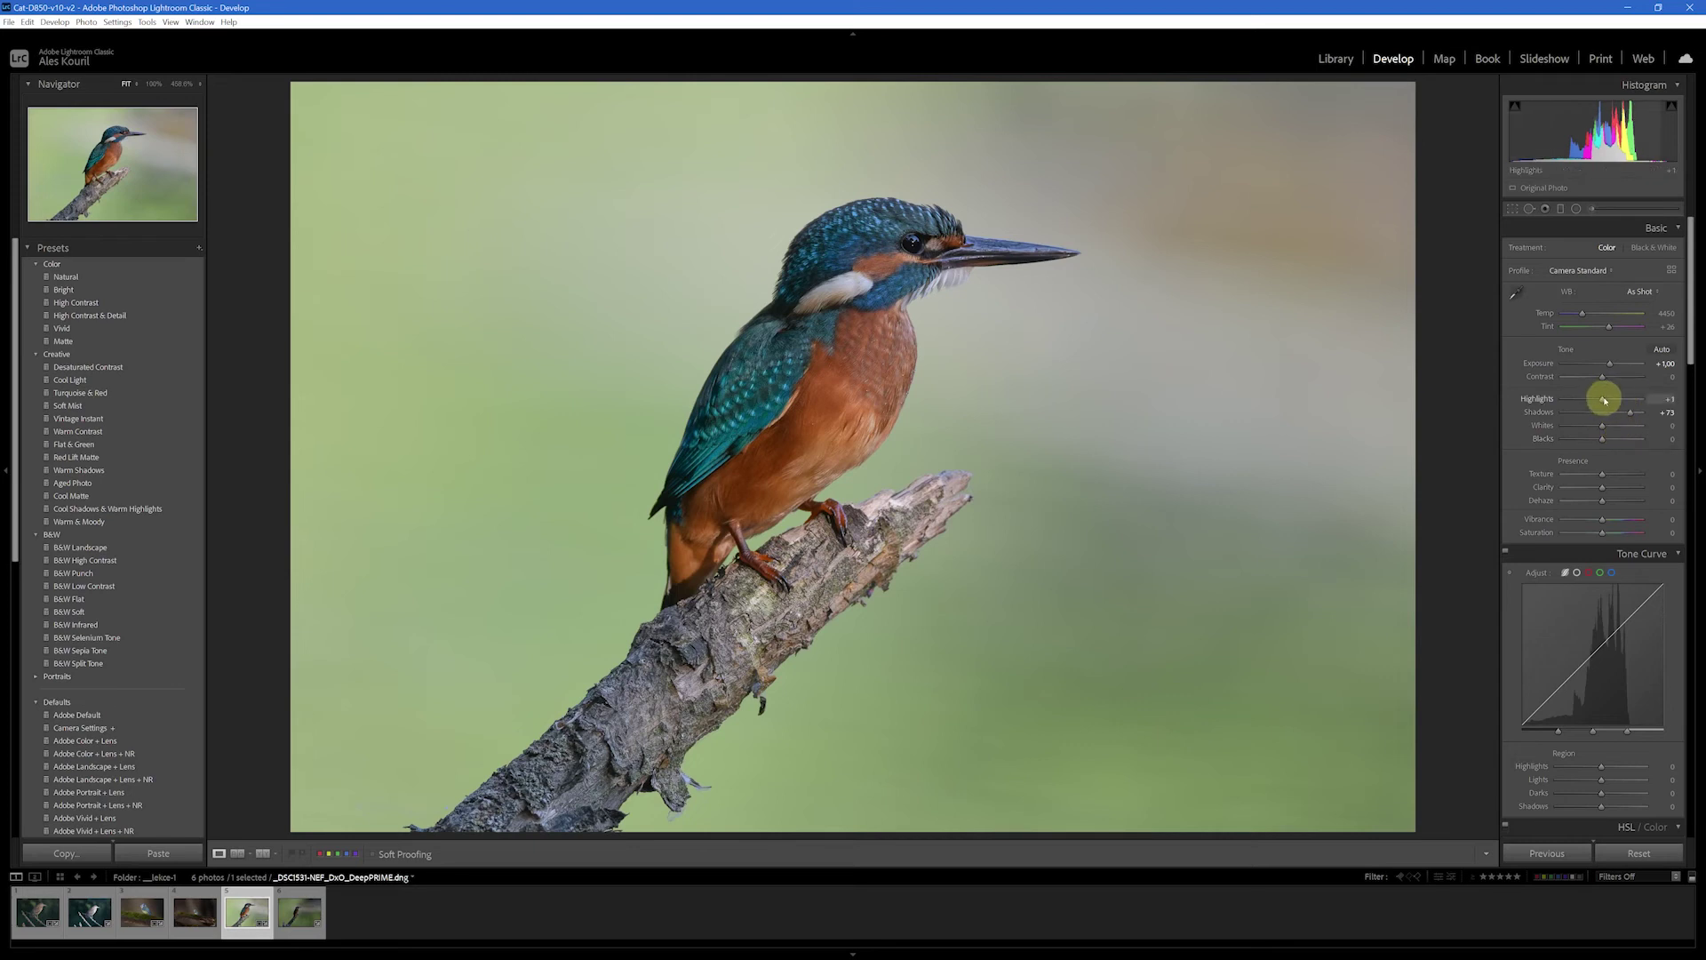
drag(1604, 400, 1589, 406)
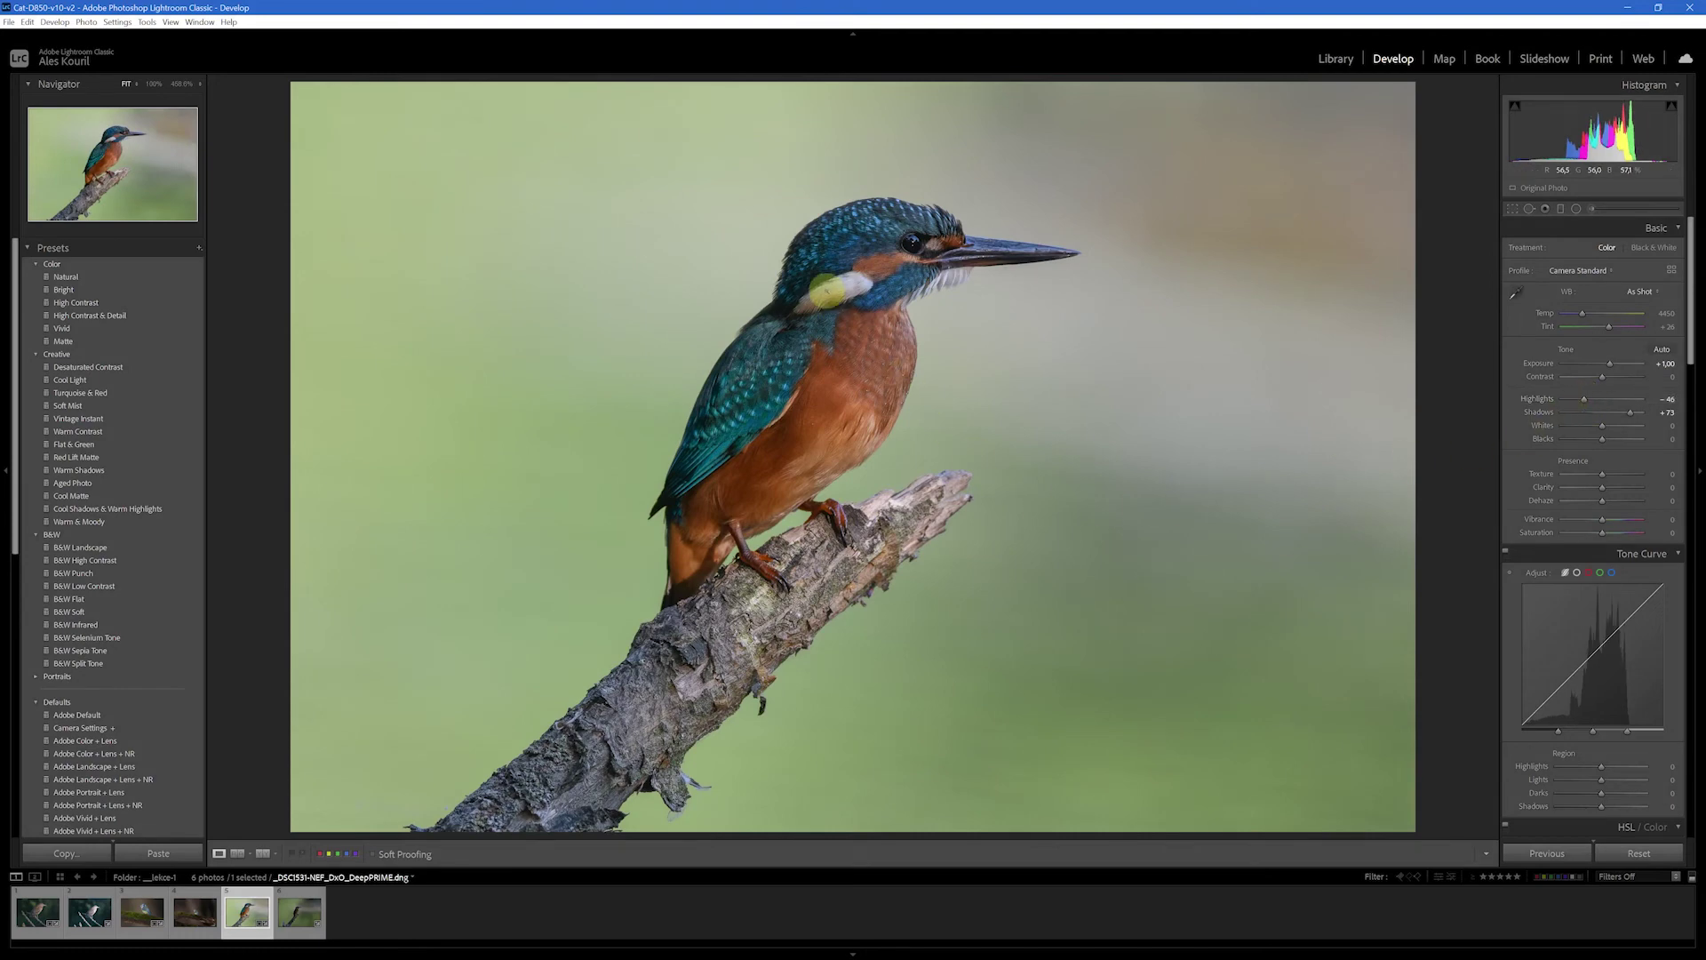
click(829, 298)
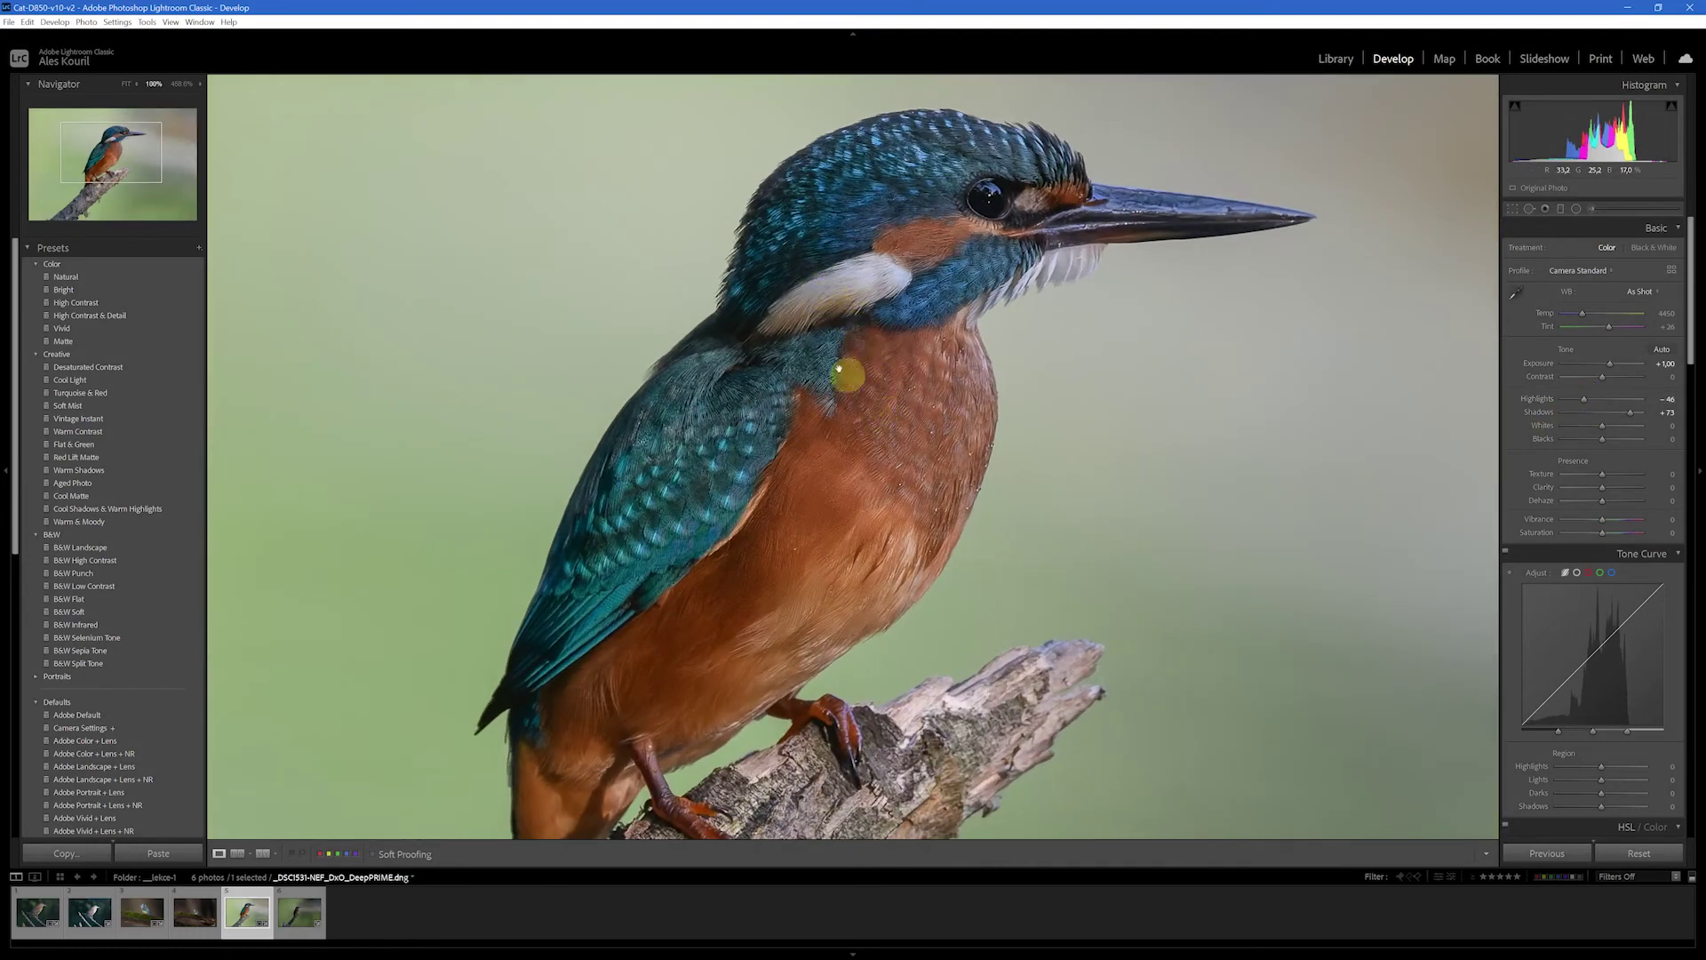
click(798, 549)
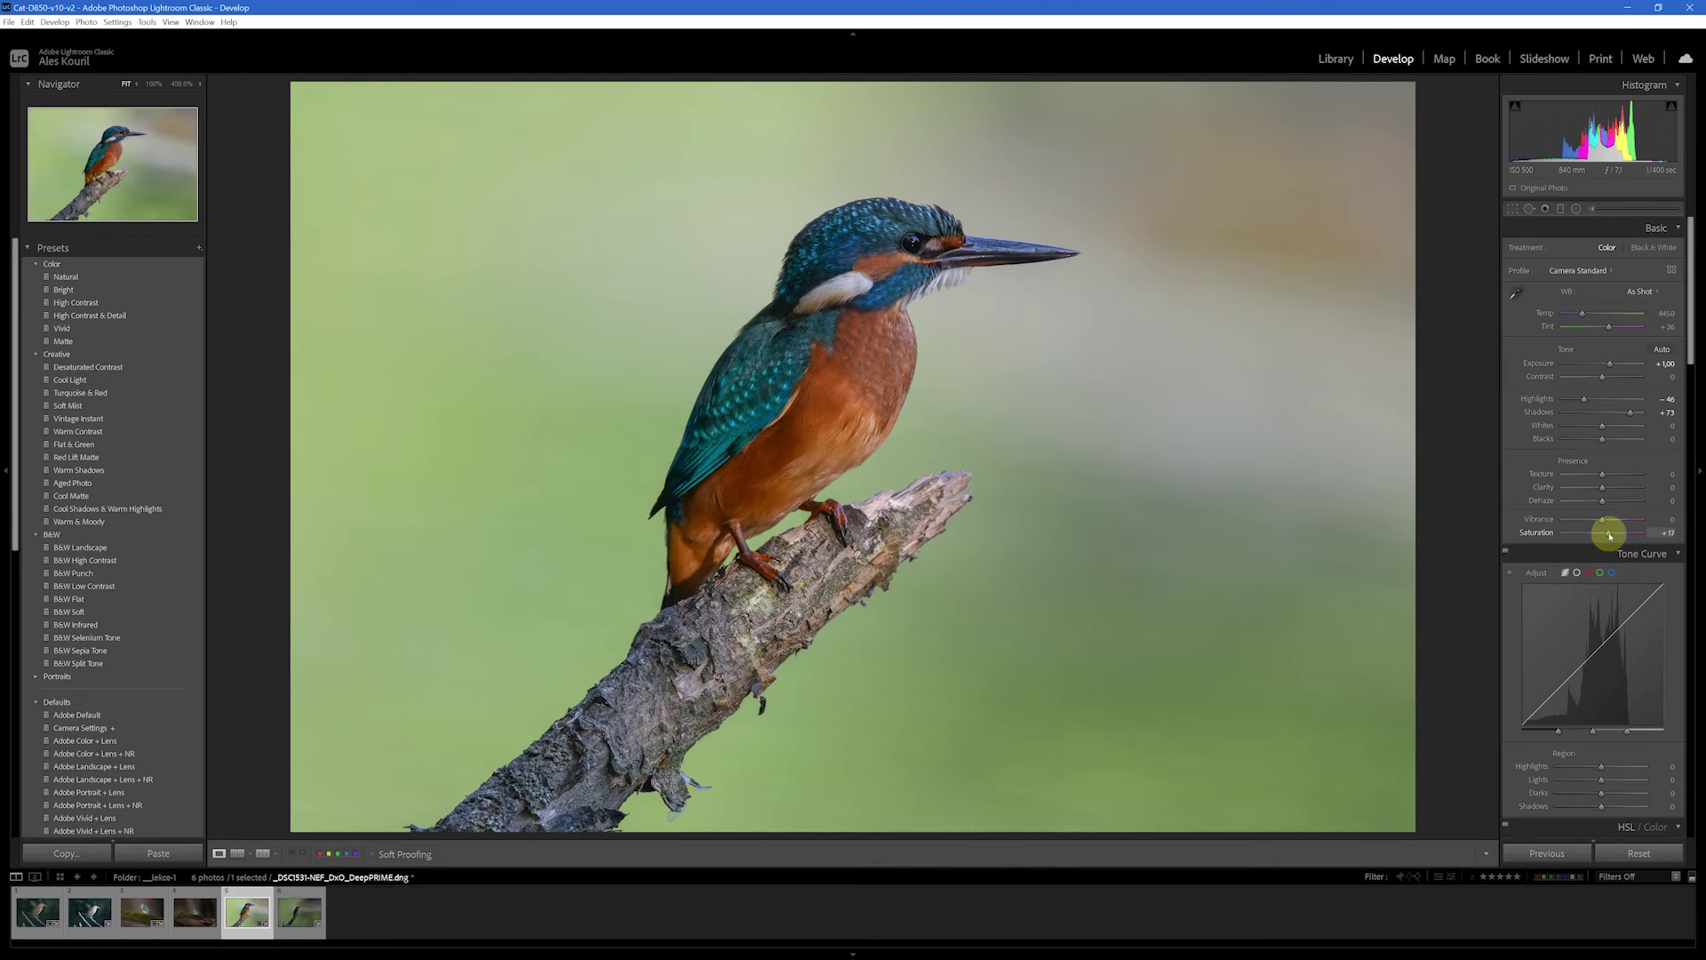
Raise the kingfisher's Saturation to about +23, Temp to 4857 and Blacks to about +44.
drag(1610, 535, 1695, 539)
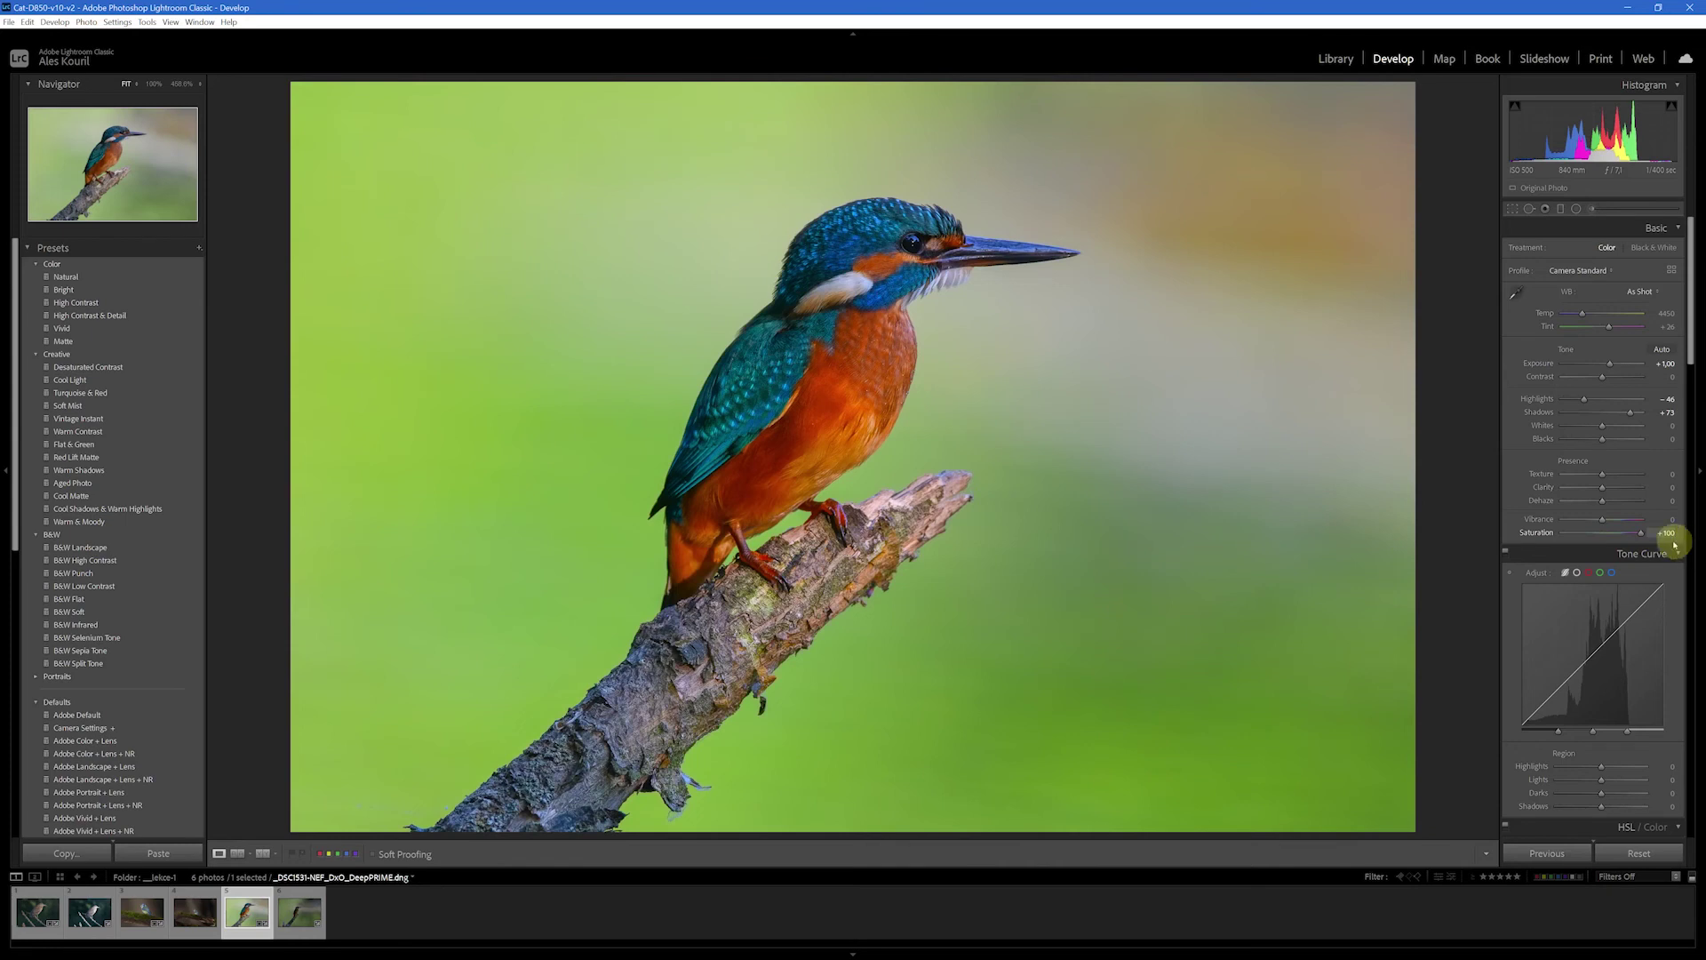
drag(1695, 539, 1614, 534)
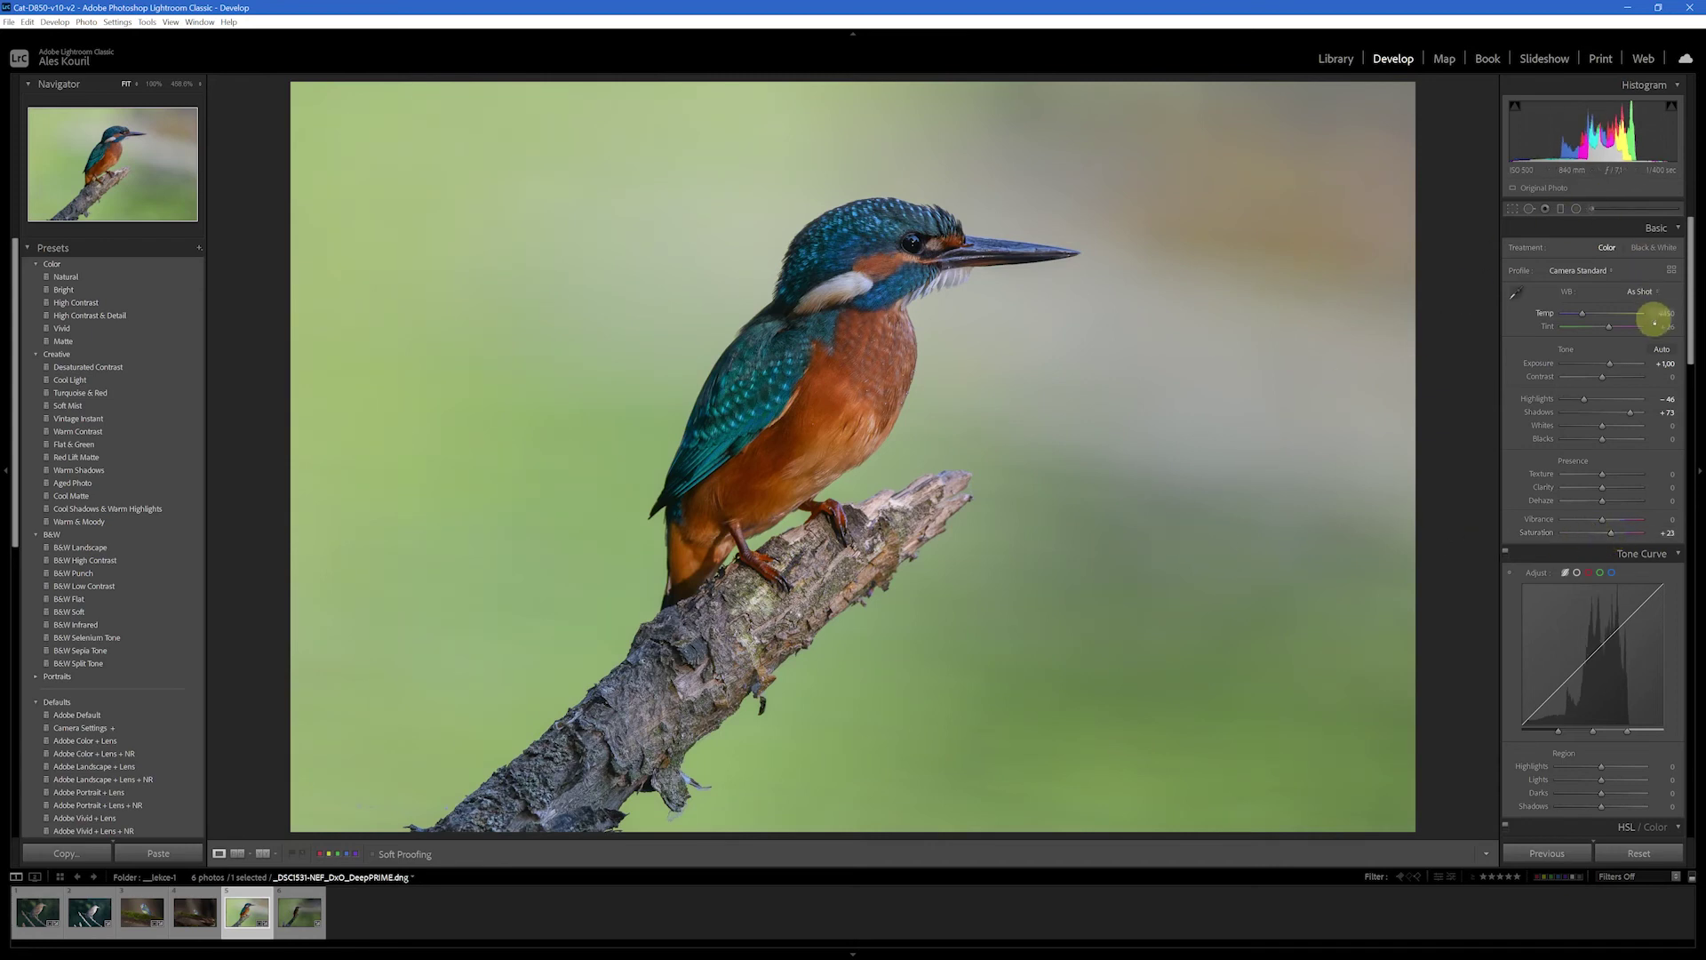
drag(1585, 315, 1589, 316)
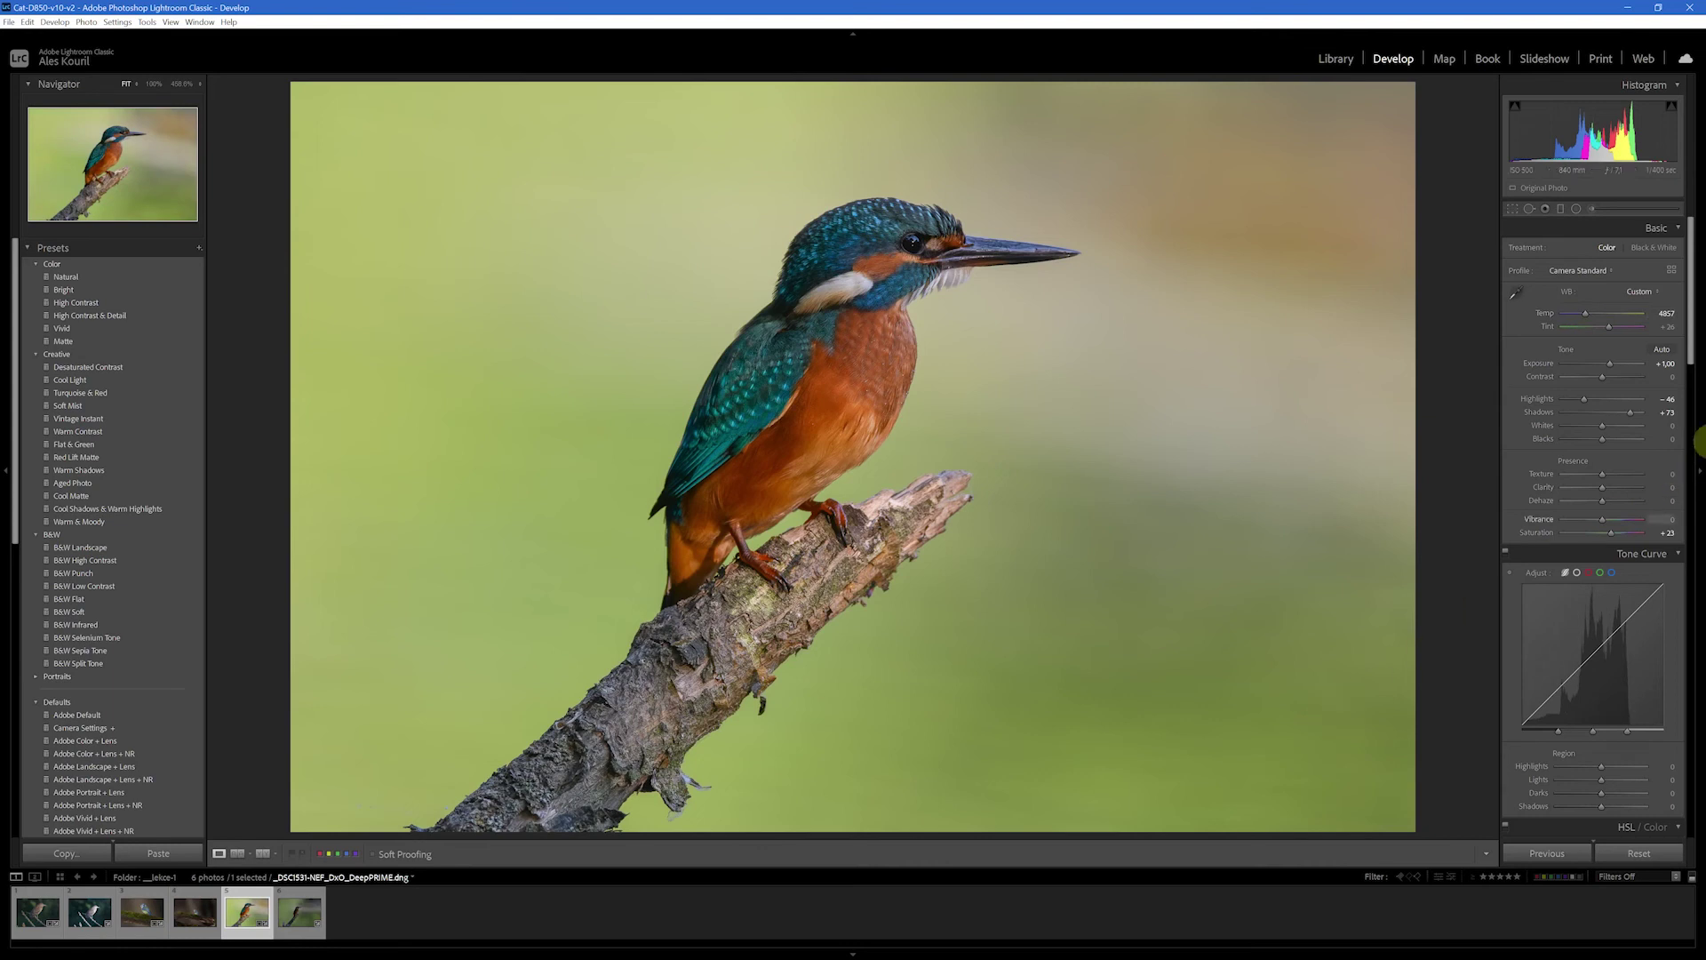
drag(1602, 442, 1620, 443)
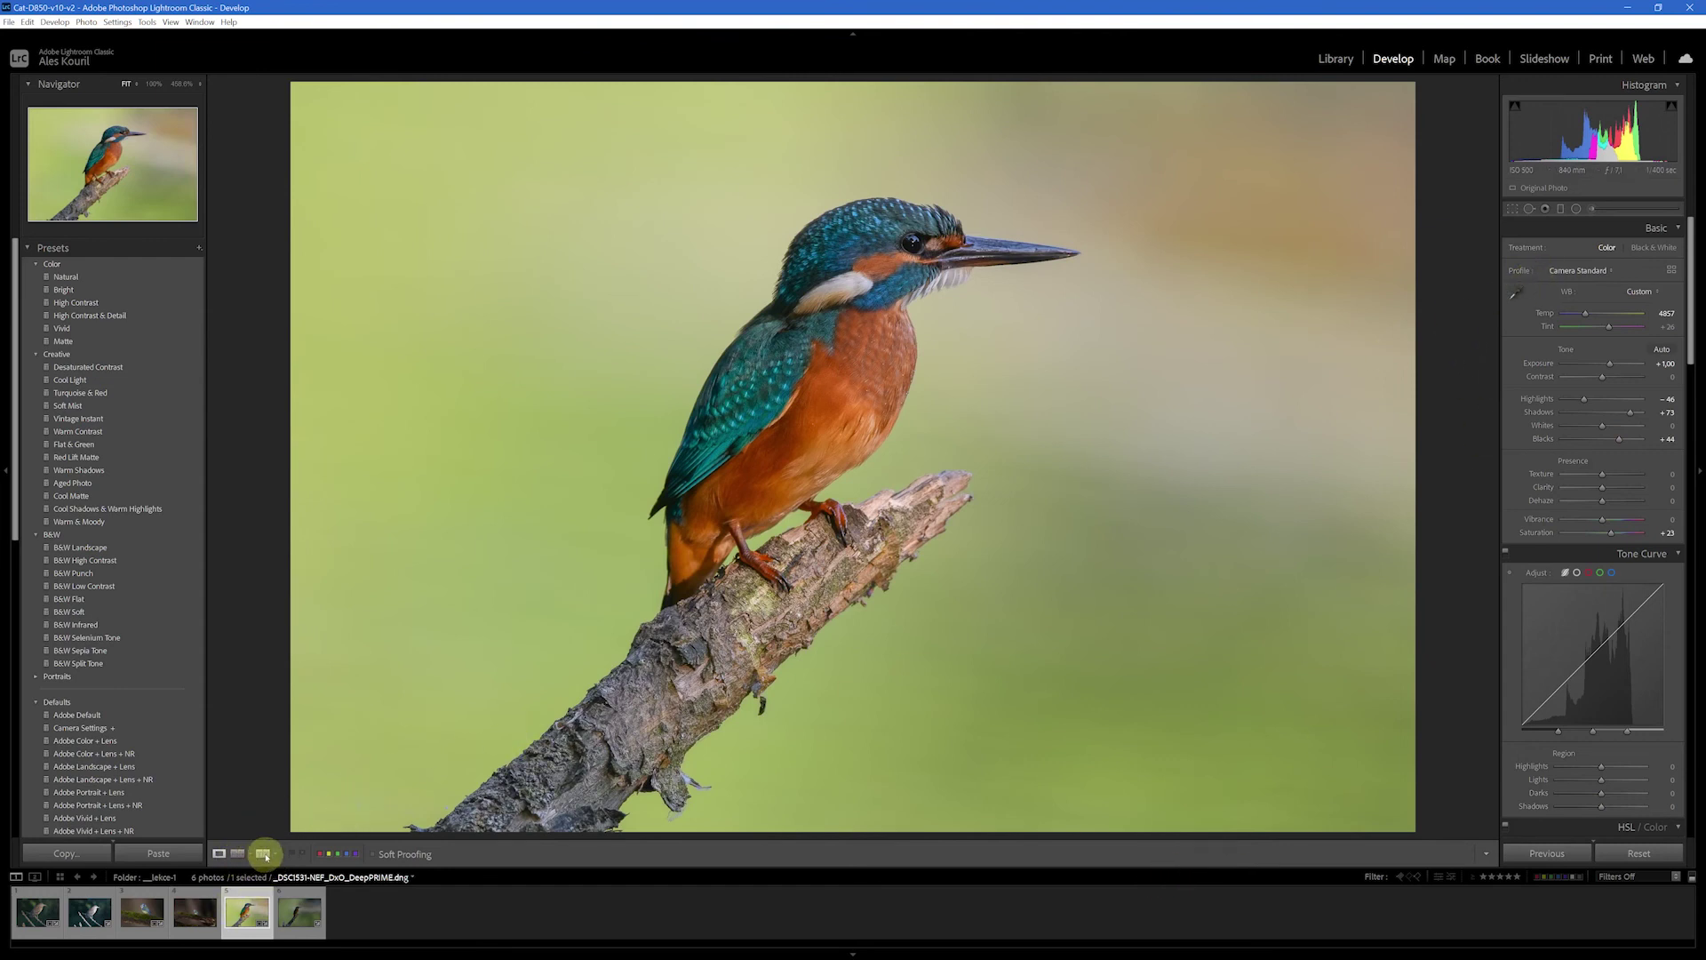
Show the Before & After view for the kingfisher, then for the blue tit and heron.
click(264, 854)
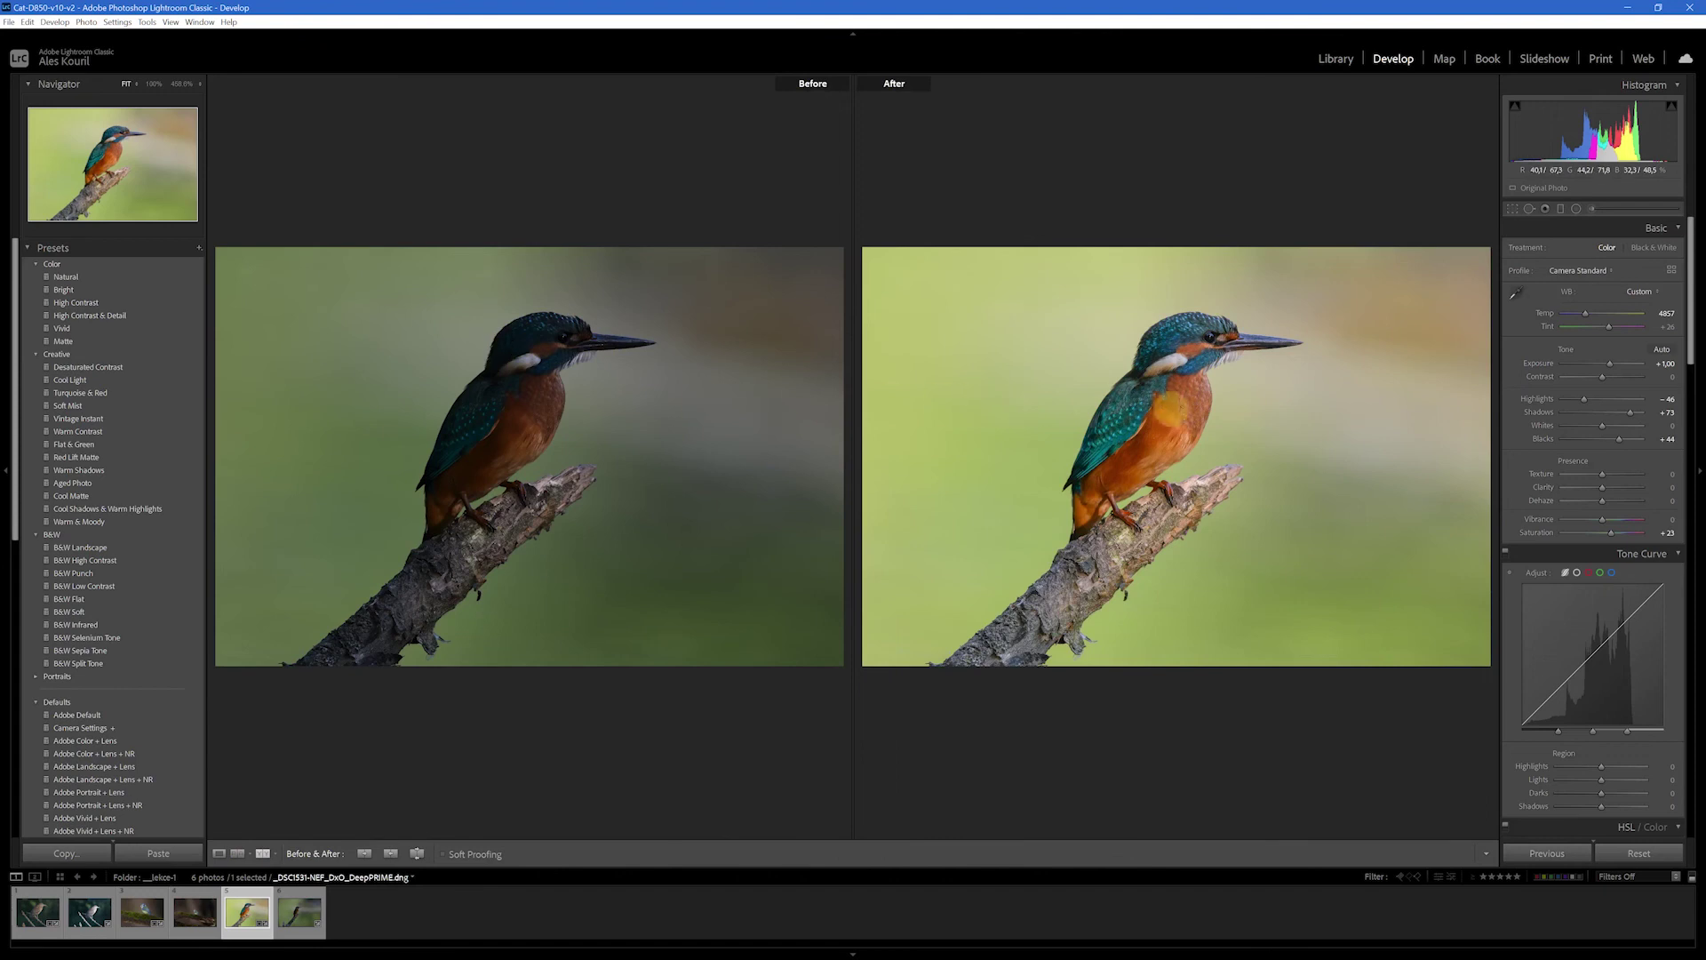
click(138, 915)
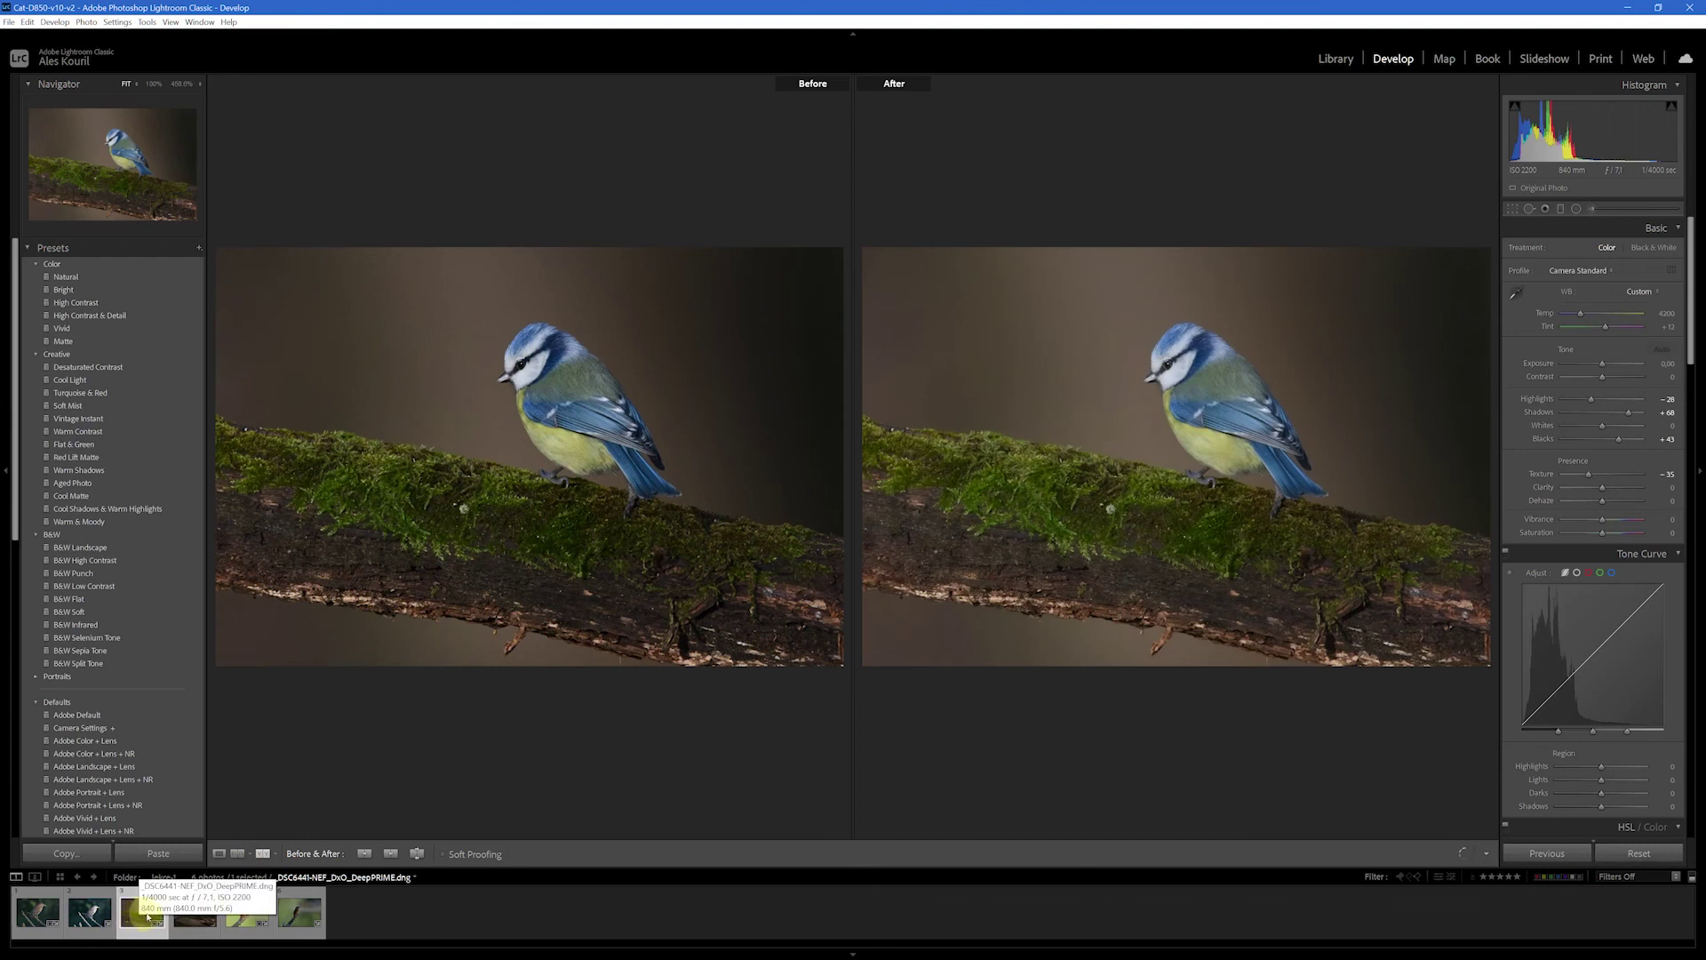
click(40, 916)
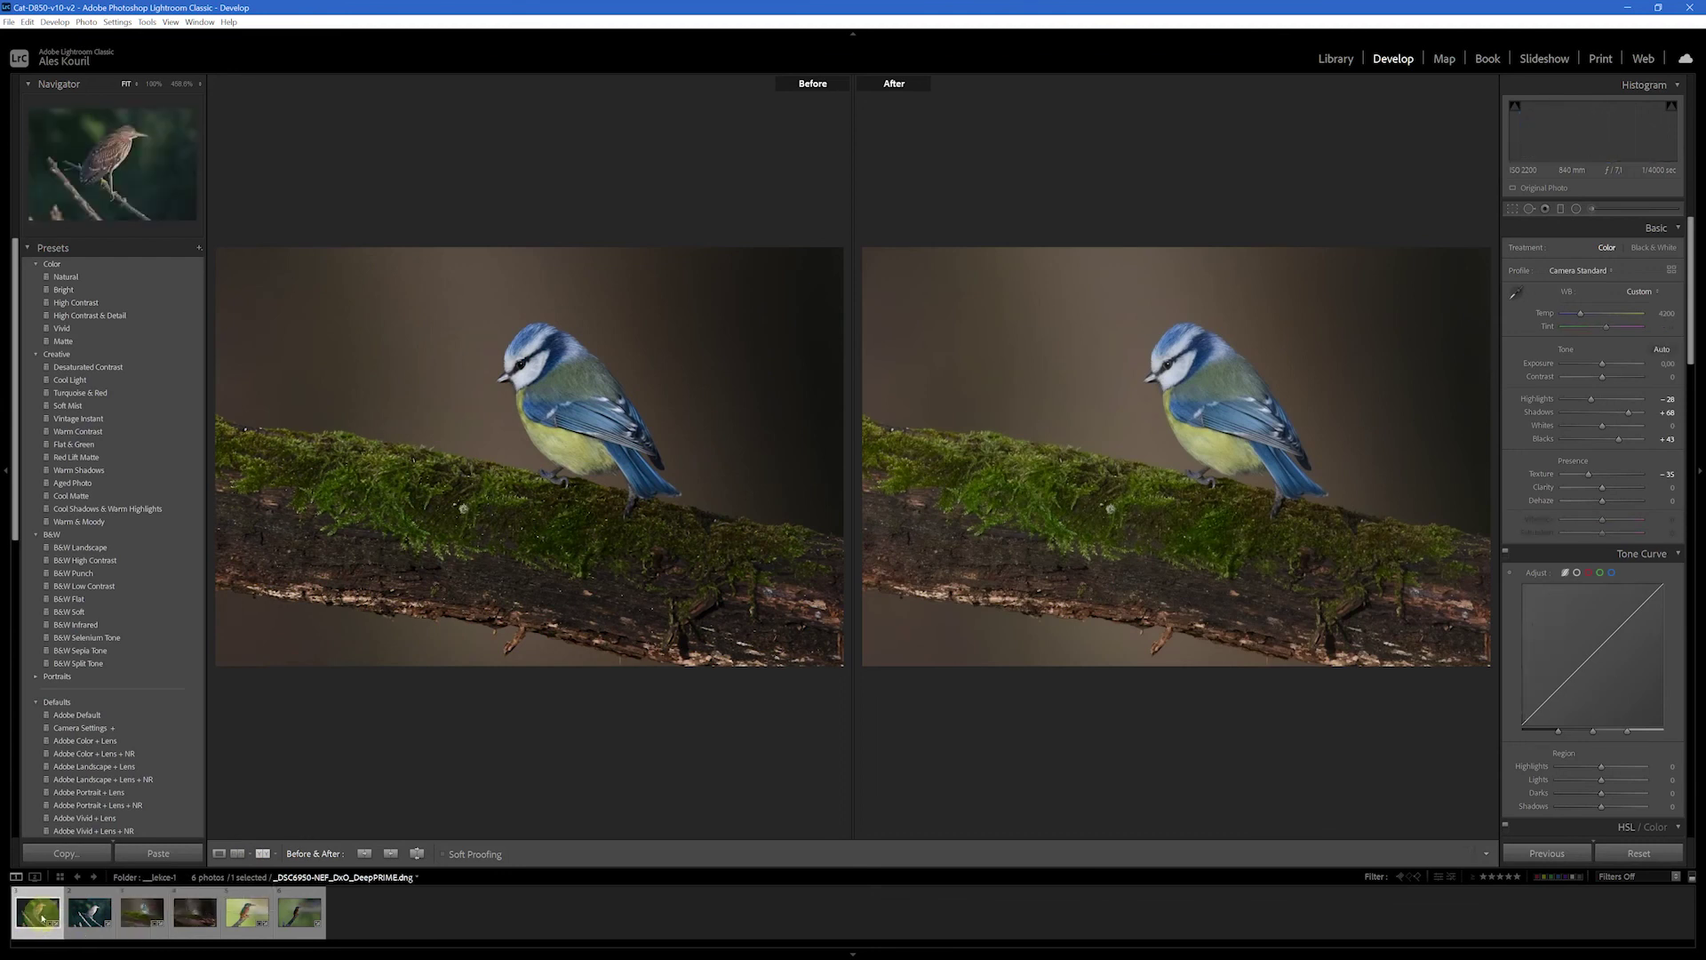